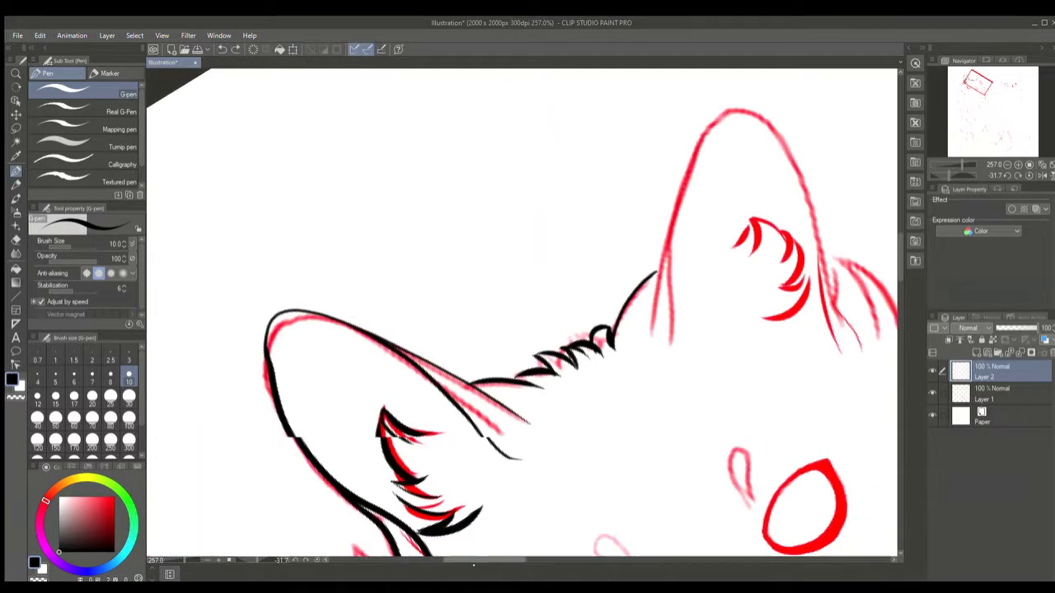
Ink the long-haired cat's right-hand ear, its inner tuft and the fur beside it over the red sketch
key("ctrl+z")
mouse_move(412, 246)
left_mouse_down()
mouse_move(495, 105)
mouse_move(612, 346)
left_mouse_up()
left_click_drag(403, 280, 396, 340)
mouse_move(494, 210)
left_mouse_down()
mouse_move(471, 253)
mouse_move(546, 272)
left_mouse_up()
mouse_move(564, 257)
left_mouse_down()
mouse_move(519, 334)
mouse_move(505, 338)
left_mouse_up()
mouse_move(577, 257)
left_mouse_down()
mouse_move(647, 330)
mouse_move(647, 346)
left_mouse_up()
key("ctrl+z")
key("ctrl+z")
left_click_drag(577, 257, 634, 394)
Ink the pointed fur locks along the cat's right cheek, following the red sketch
scroll(522, 314, "down", 3)
left_click_drag(647, 241, 737, 270)
left_click_drag(677, 301, 737, 272)
mouse_move(711, 322)
left_mouse_down()
mouse_move(762, 387)
mouse_move(746, 470)
left_mouse_up()
key("ctrl+z")
left_click_drag(726, 385, 742, 462)
left_click_drag(709, 436, 730, 475)
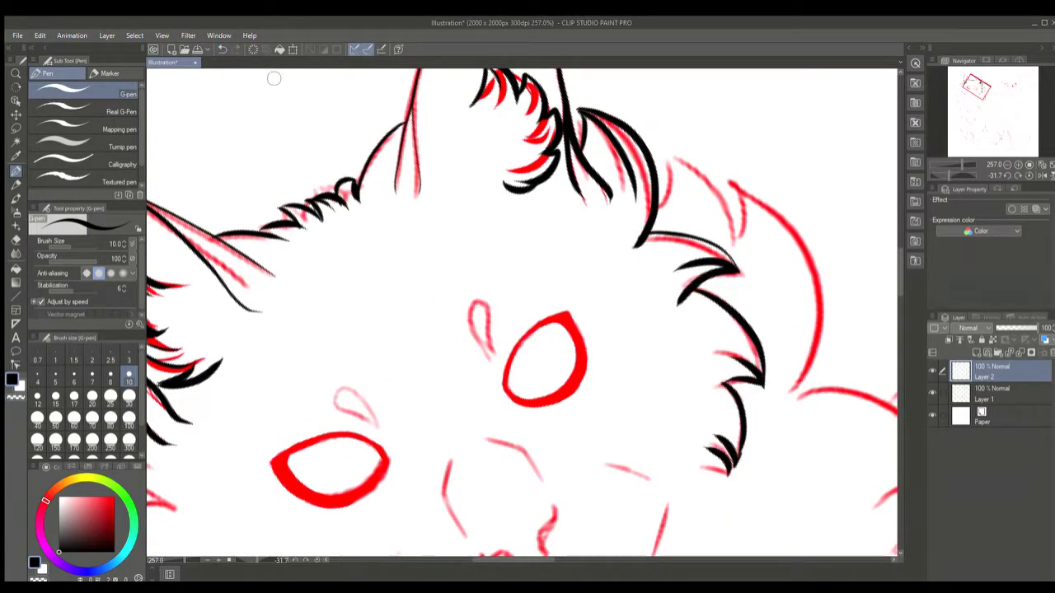
Ink the fur locks from the left ear's base down the cat's left cheek
key("ctrl+0")
scroll(494, 288, "up", 3)
left_click_drag(536, 157, 498, 247)
mouse_move(528, 257)
left_mouse_down()
mouse_move(461, 247)
mouse_move(461, 297)
left_mouse_up()
key("ctrl+z")
left_click_drag(457, 251, 488, 312)
left_click_drag(492, 294, 478, 419)
key("ctrl+z")
left_click_drag(480, 365, 536, 460)
left_click_drag(516, 411, 569, 475)
left_click_drag(556, 443, 587, 474)
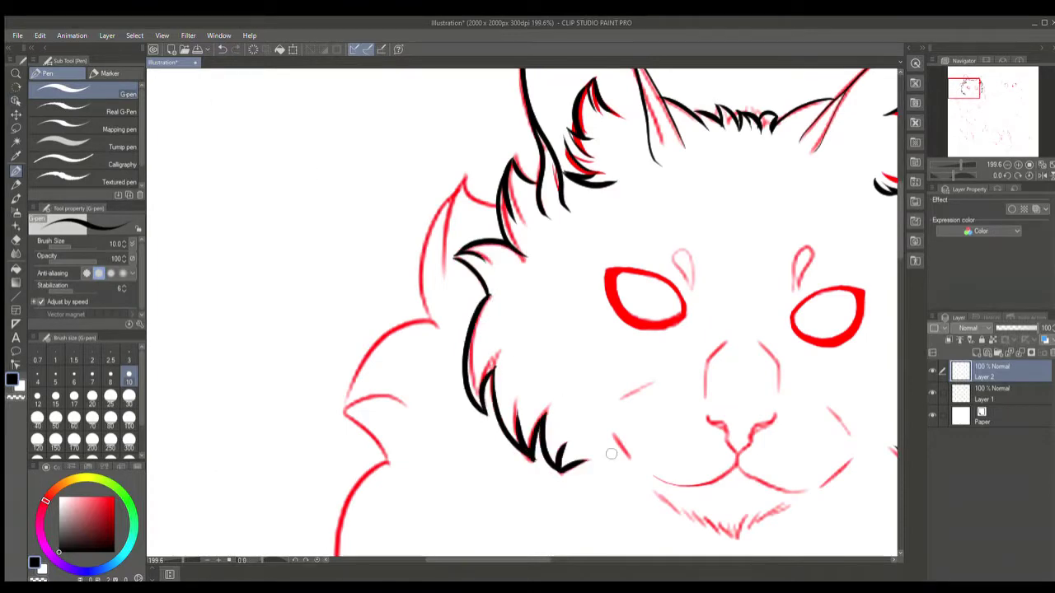
Set the G-pen size to 3 and ink the outer and inner outlines of the left eye and both brow marks
scroll(538, 320, "up", 2)
left_click_drag(539, 320, 504, 262)
mouse_move(749, 320)
left_mouse_down()
mouse_move(788, 262)
mouse_move(765, 320)
left_mouse_up()
key("ctrl+z")
mouse_move(373, 277)
left_mouse_down()
mouse_move(531, 338)
mouse_move(523, 380)
left_mouse_up()
key("ctrl+z")
key("bracketleft")
key("bracketleft")
key("bracketleft")
mouse_move(369, 277)
left_mouse_down()
mouse_move(430, 391)
mouse_move(478, 399)
mouse_move(534, 378)
left_mouse_up()
key("shift+space")
left_click_drag(577, 247, 494, 412)
left_click_drag(554, 397, 427, 346)
mouse_move(425, 305)
left_mouse_down()
mouse_move(437, 211)
mouse_move(503, 284)
left_mouse_up()
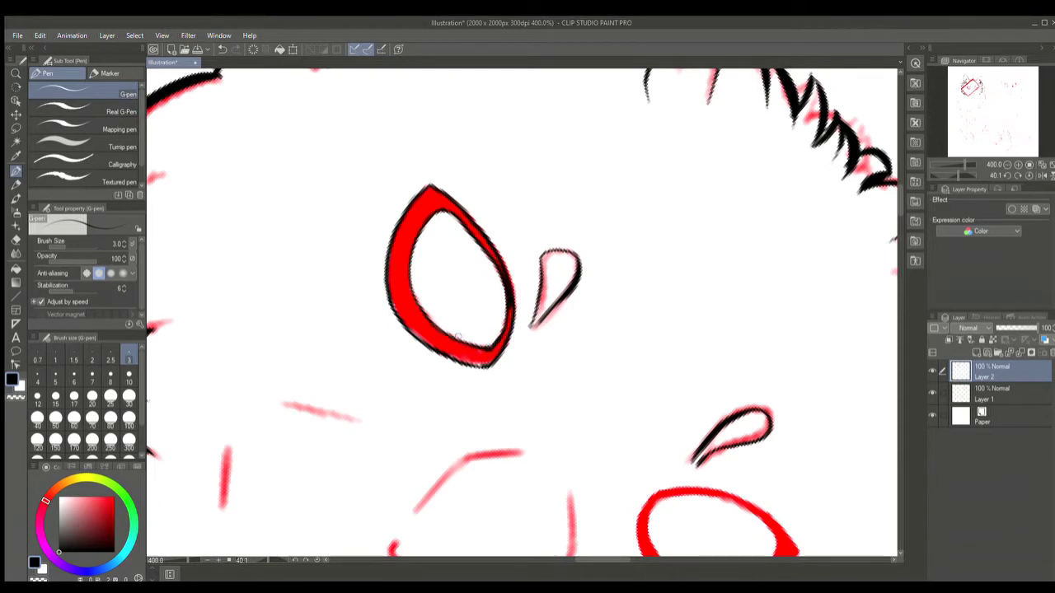
Ink the outer and inner outlines of the right eye, including its dark inner corner
scroll(458, 334, "down", 3)
left_click_drag(813, 353, 483, 319)
scroll(483, 318, "up", 5)
mouse_move(432, 385)
left_mouse_down()
mouse_move(697, 206)
mouse_move(614, 424)
mouse_move(429, 330)
left_mouse_up()
mouse_move(503, 462)
left_mouse_down()
mouse_move(461, 246)
mouse_move(567, 241)
mouse_move(647, 487)
left_mouse_up()
left_click_drag(569, 247, 667, 470)
key("r")
key("ctrl+0")
key("p")
Ink the lines along both sides of the muzzle bridge and the curled outline of the nose
scroll(494, 330, "up", 6)
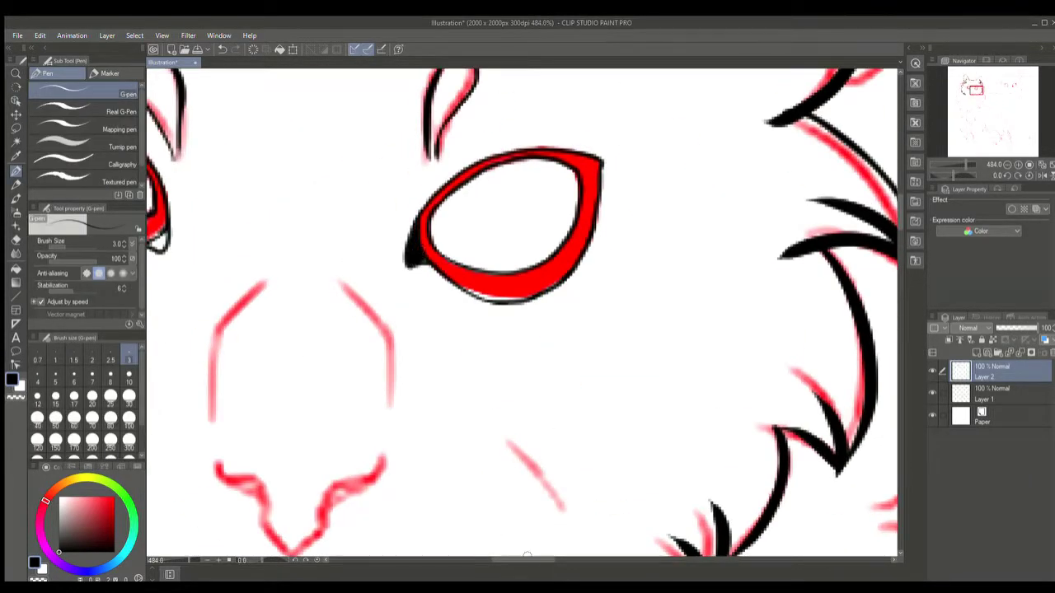
left_click_drag(528, 330, 740, 330)
left_click_drag(363, 235, 384, 264)
left_click_drag(422, 343, 422, 426)
left_click_drag(547, 275, 590, 322)
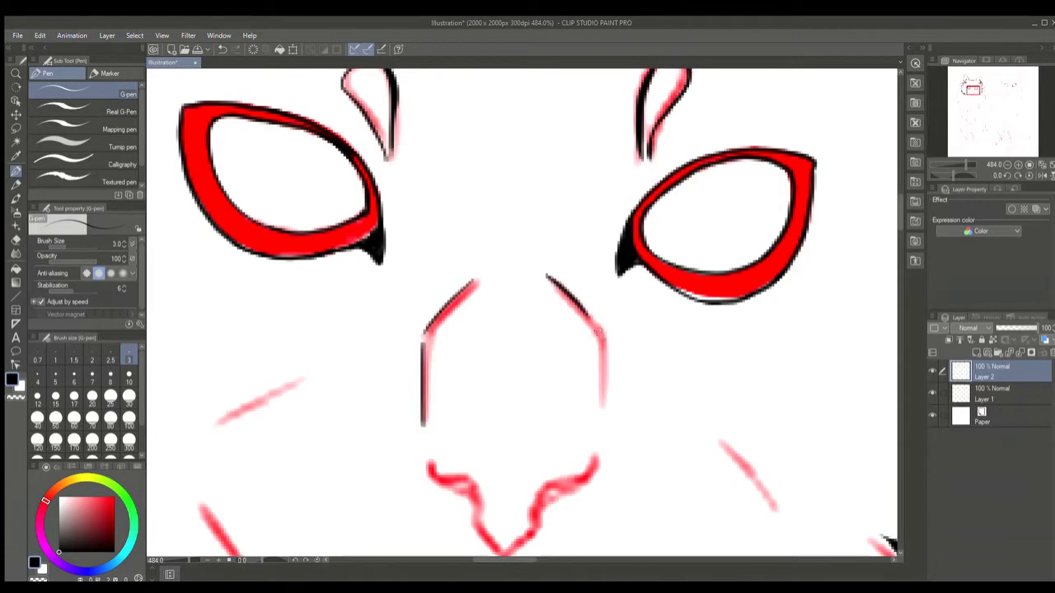
left_click_drag(528, 494, 528, 239)
scroll(527, 239, "up", 1)
left_click_drag(454, 200, 503, 265)
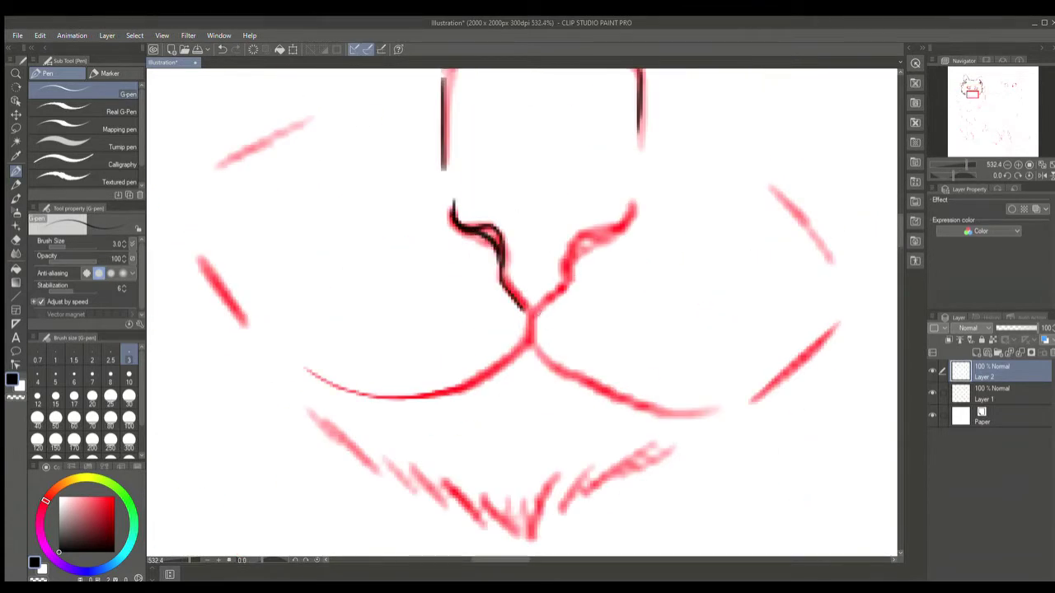
left_click_drag(534, 312, 631, 194)
Ink the short muzzle creases on the cheeks and the curved mouth line below the nose
scroll(532, 318, "down", 14)
scroll(452, 311, "up", 13)
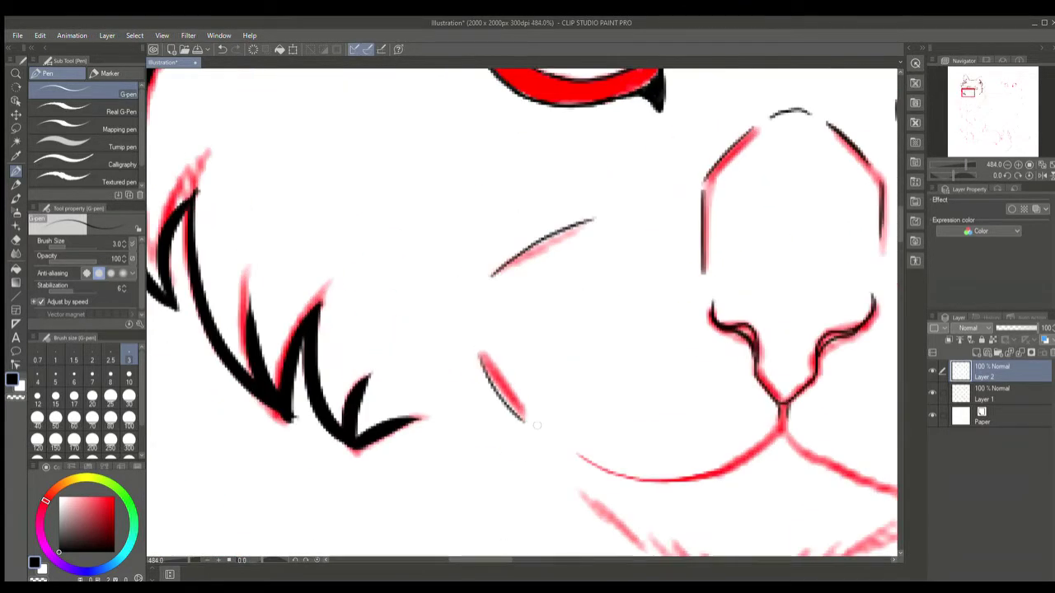
left_click_drag(825, 264, 392, 173)
scroll(610, 313, "up", 3)
left_click_drag(330, 346, 615, 276)
mouse_move(271, 312)
left_mouse_down()
mouse_move(541, 223)
mouse_move(499, 276)
left_mouse_up()
key("ctrl+z")
mouse_move(549, 216)
left_mouse_down()
mouse_move(554, 274)
mouse_move(619, 306)
mouse_move(568, 192)
mouse_move(615, 120)
mouse_move(607, 343)
left_mouse_up()
Ink the small pointed fur strokes along the cat's chin
scroll(527, 314, "down", 4)
scroll(527, 313, "up", 3)
key("ctrl+0")
scroll(406, 255, "up", 5)
mouse_move(407, 256)
left_mouse_down()
mouse_move(498, 323)
mouse_move(544, 264)
left_mouse_up()
left_click_drag(577, 226, 524, 300)
left_click_drag(529, 269, 515, 330)
Set the G-pen size to 10 and ink the outer mane locks on the left of the head
scroll(527, 314, "down", 3)
left_click(128, 376)
mouse_move(313, 146)
left_mouse_down()
mouse_move(338, 263)
mouse_move(288, 445)
left_mouse_up()
mouse_move(346, 416)
left_mouse_down()
mouse_move(299, 466)
mouse_move(305, 423)
left_mouse_up()
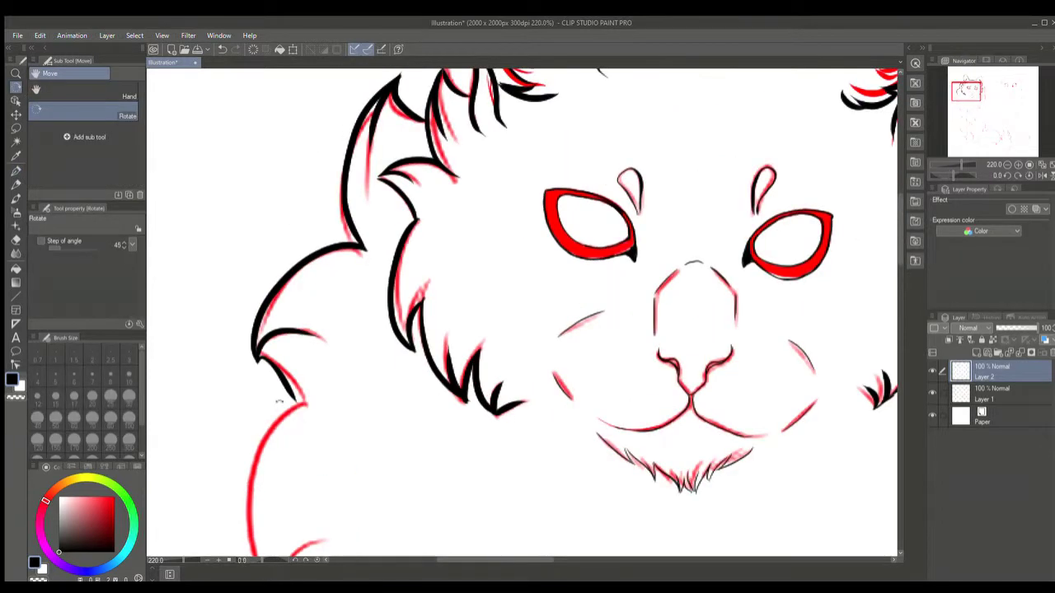
Ink the outer mane on the right side of the head down to the chest tuft
scroll(447, 270, "down", 4)
scroll(447, 270, "up", 3)
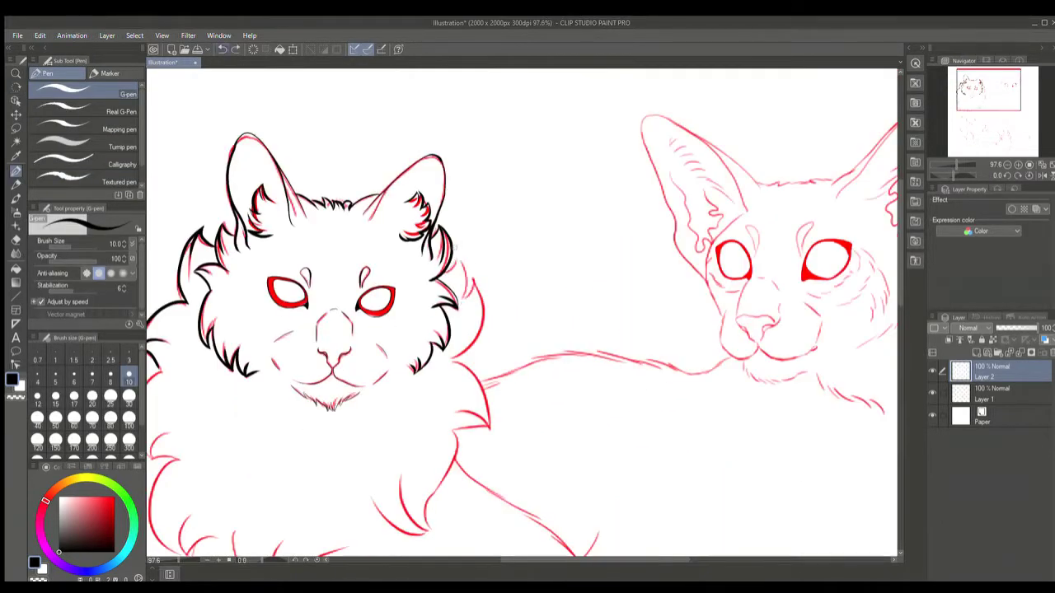
left_click_drag(470, 322, 494, 379)
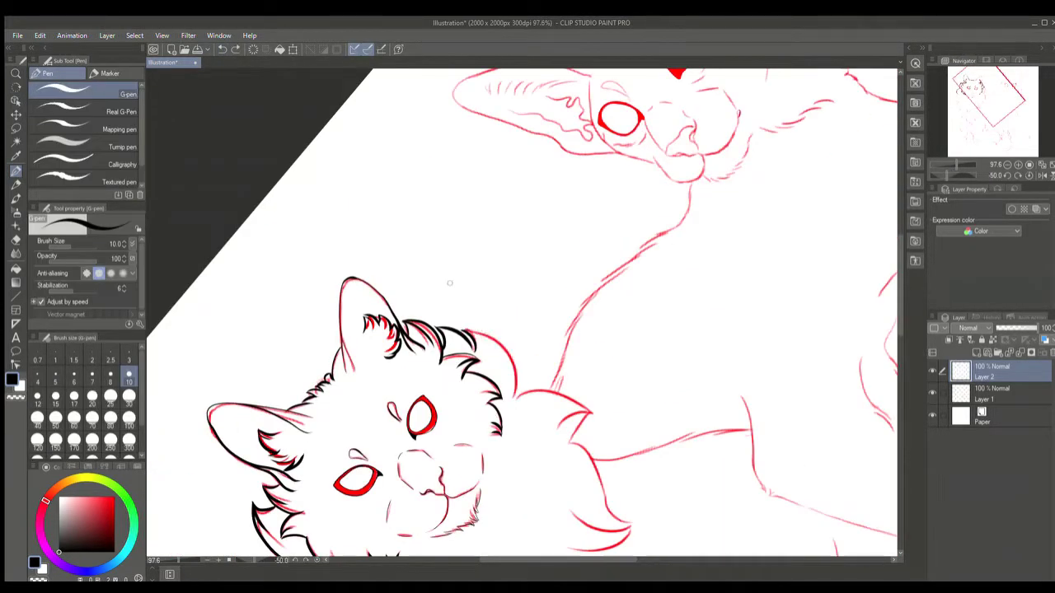
scroll(461, 329, "up", 3)
key("ctrl+@")
left_click_drag(619, 219, 606, 349)
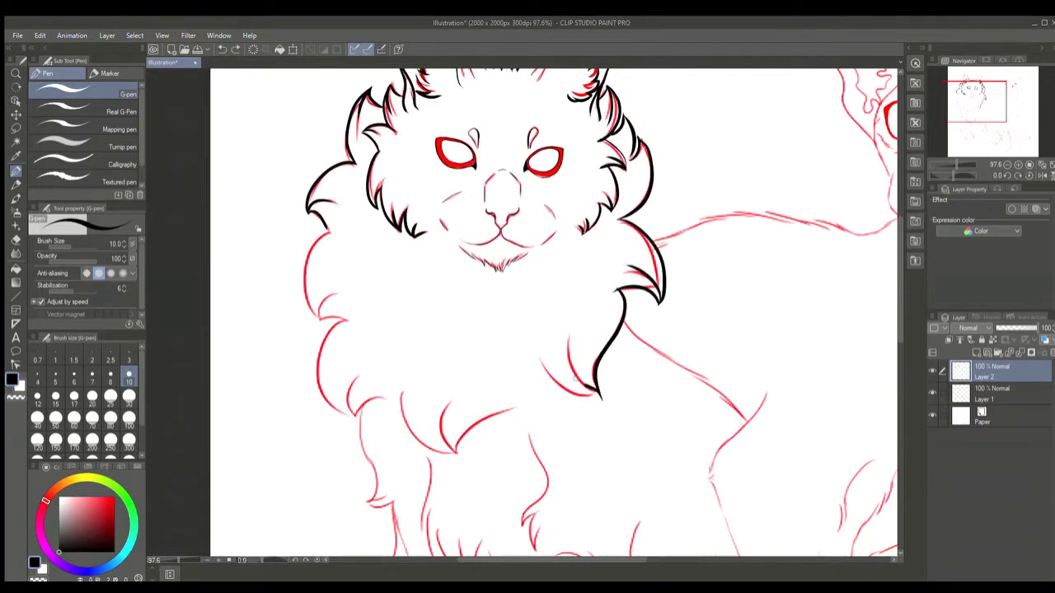
Ink the rest of the left mane, the lower chest locks and the fur at the top of the front legs
mouse_move(317, 221)
left_mouse_down()
mouse_move(338, 412)
mouse_move(386, 416)
left_mouse_up()
key("ctrl+0")
scroll(445, 272, "up", 4)
left_click_drag(451, 174, 518, 307)
left_click_drag(560, 241, 622, 416)
left_click_drag(710, 191, 719, 387)
left_click_drag(800, 381, 716, 420)
key("ctrl+z")
scroll(716, 435, "down", 1)
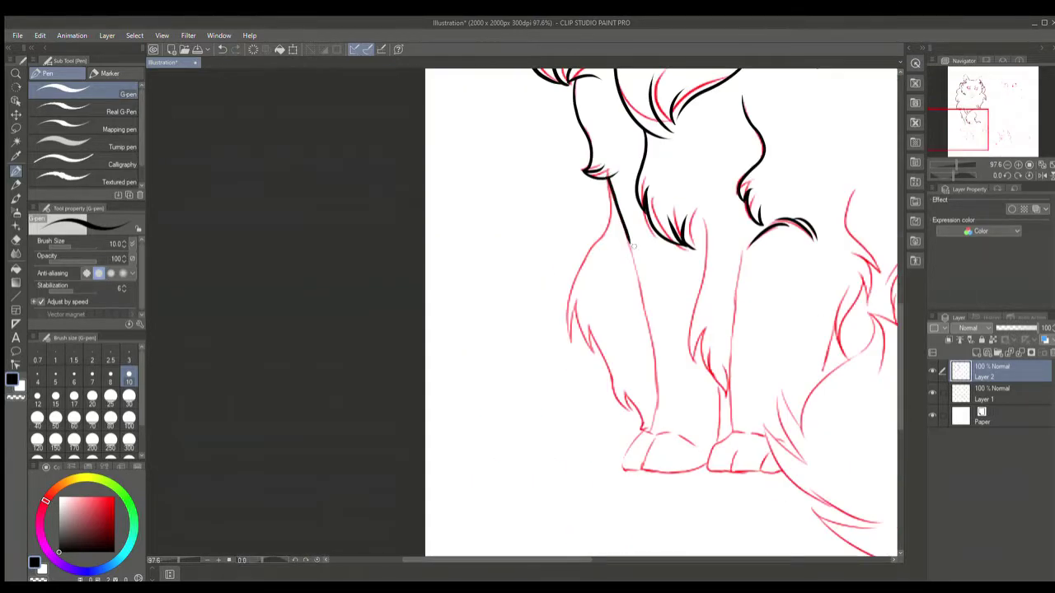
Set the G-pen size to 6 and ink both front paws with their toe lines
scroll(633, 246, "up", 3)
key("bracketleft")
key("bracketleft")
key("bracketleft")
scroll(675, 283, "up", 2)
mouse_move(723, 314)
left_mouse_down()
mouse_move(707, 428)
mouse_move(798, 318)
mouse_move(200, 318)
left_mouse_up()
left_click_drag(293, 326, 348, 358)
mouse_move(186, 429)
left_mouse_down()
mouse_move(380, 410)
mouse_move(493, 316)
left_mouse_up()
left_click_drag(381, 396, 462, 432)
left_click_drag(471, 366, 451, 429)
left_click_drag(453, 431, 540, 431)
left_click_drag(563, 379, 538, 429)
left_click_drag(538, 430, 597, 435)
Ink the right front leg above its paw, including the fur tufts along its inner edge
scroll(592, 419, "up", 1)
mouse_move(454, 188)
left_mouse_down()
mouse_move(443, 379)
mouse_move(417, 301)
left_mouse_up()
key("ctrl+z")
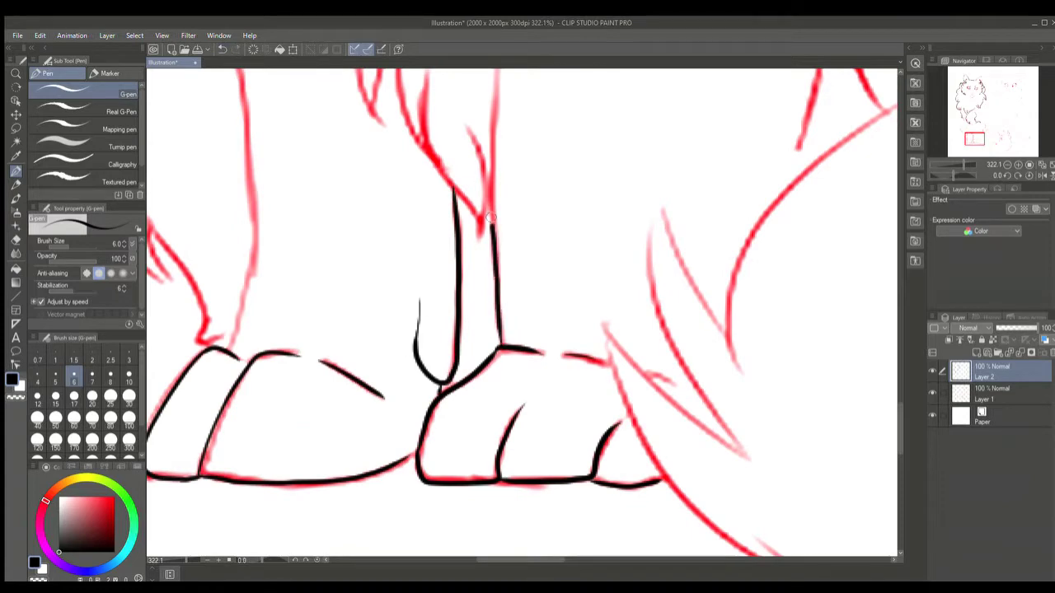
scroll(494, 269, "down", 4)
scroll(494, 269, "up", 1)
left_click_drag(520, 78, 505, 326)
left_click_drag(515, 272, 544, 362)
left_click_drag(532, 318, 550, 381)
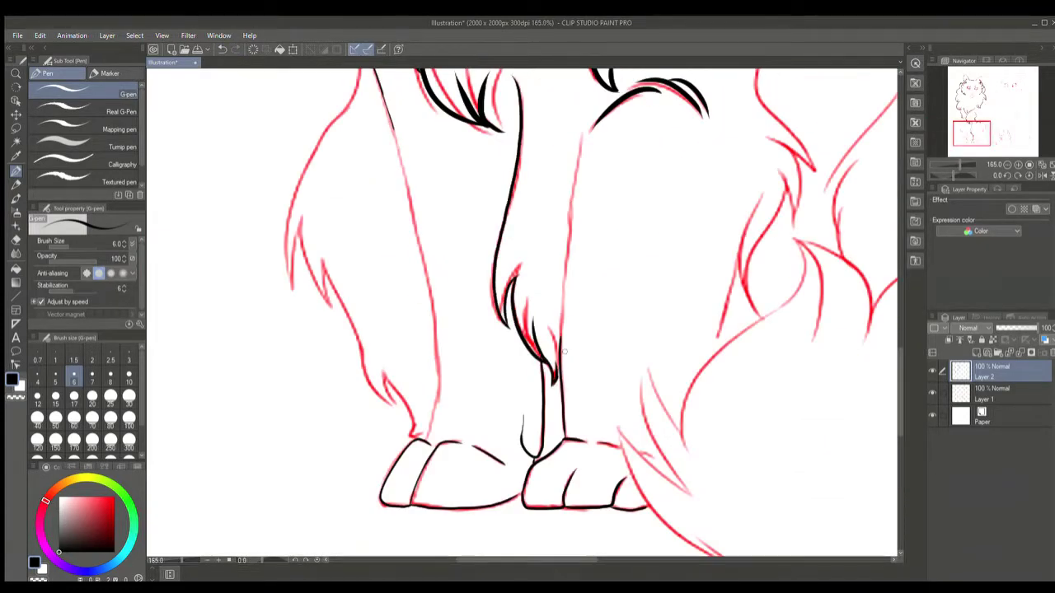
Ink the left front leg's inner line and the shaggy fur down its outer edge
scroll(400, 115, "up", 6)
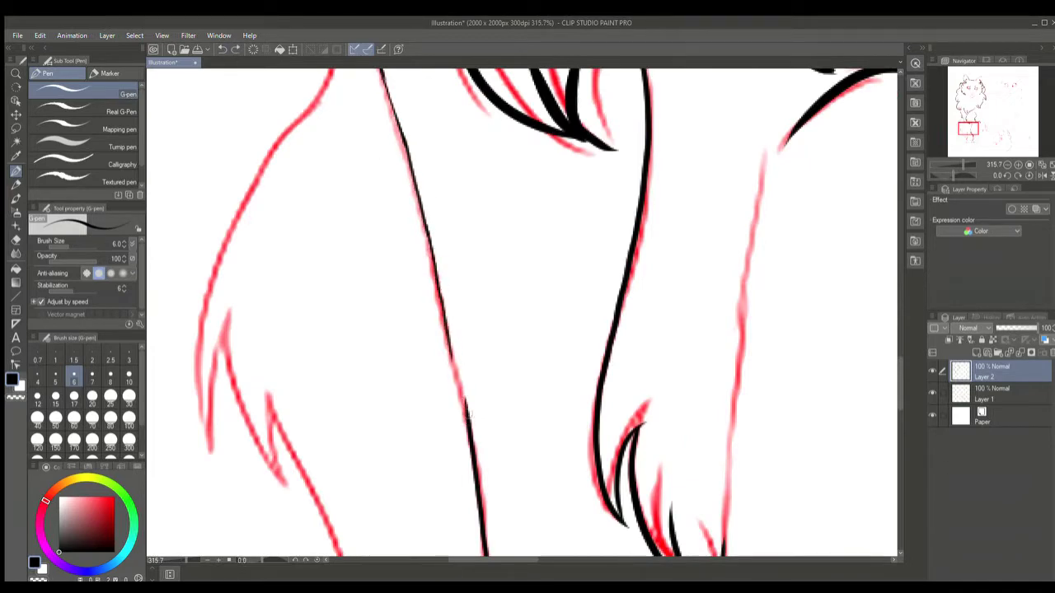
scroll(442, 295, "down", 8)
left_click_drag(429, 303, 425, 362)
left_click_drag(443, 338, 507, 457)
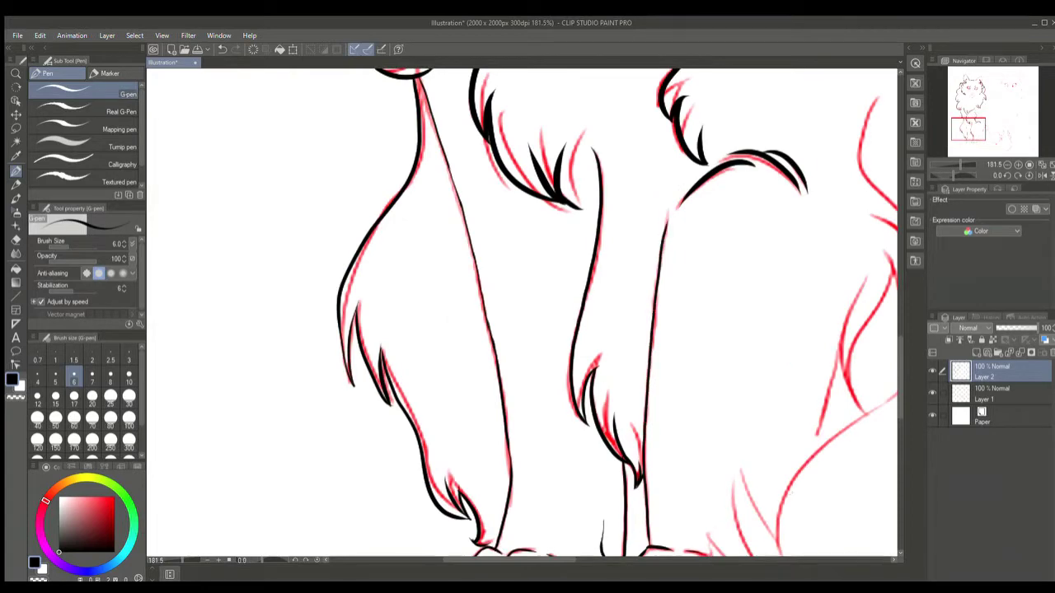
Ink the fur locks between the front leg and the tail, and the back line running from the mane
scroll(808, 171, "down", 3)
scroll(807, 171, "up", 2)
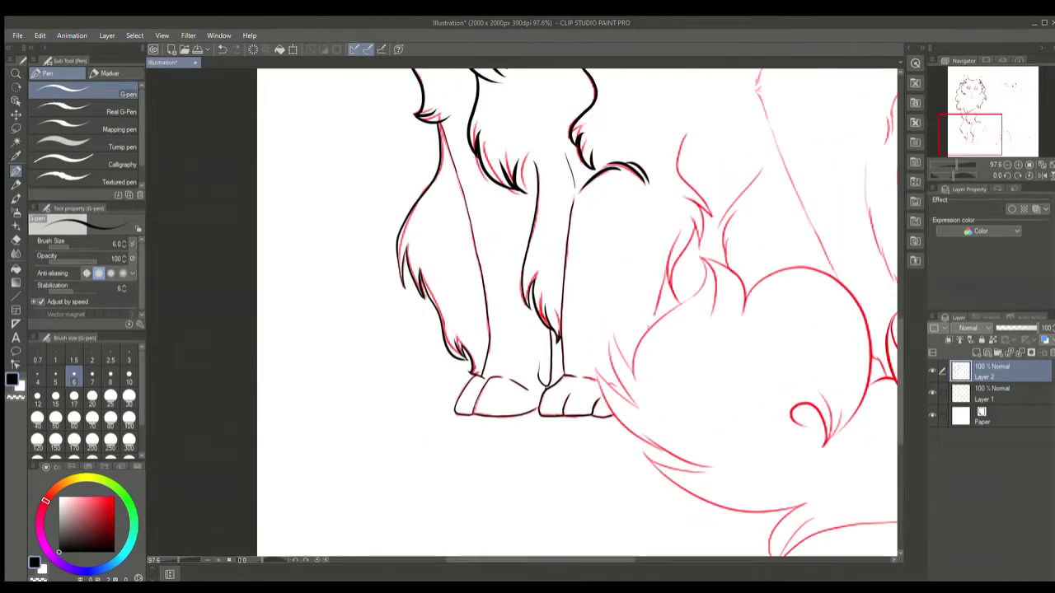
left_click_drag(702, 202, 680, 249)
left_click_drag(691, 221, 669, 297)
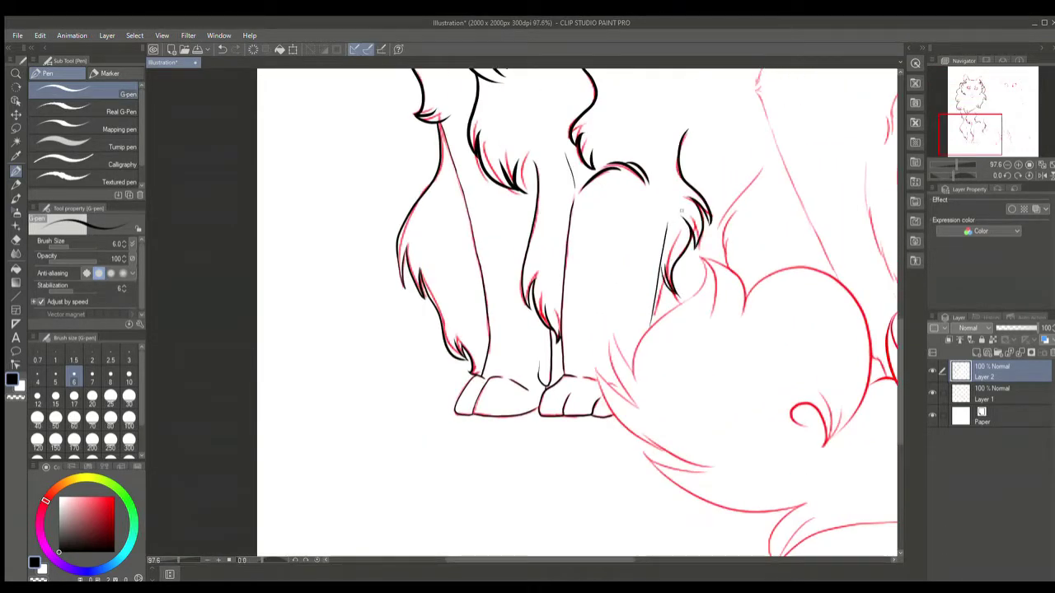
scroll(681, 211, "down", 3)
scroll(452, 305, "up", 4)
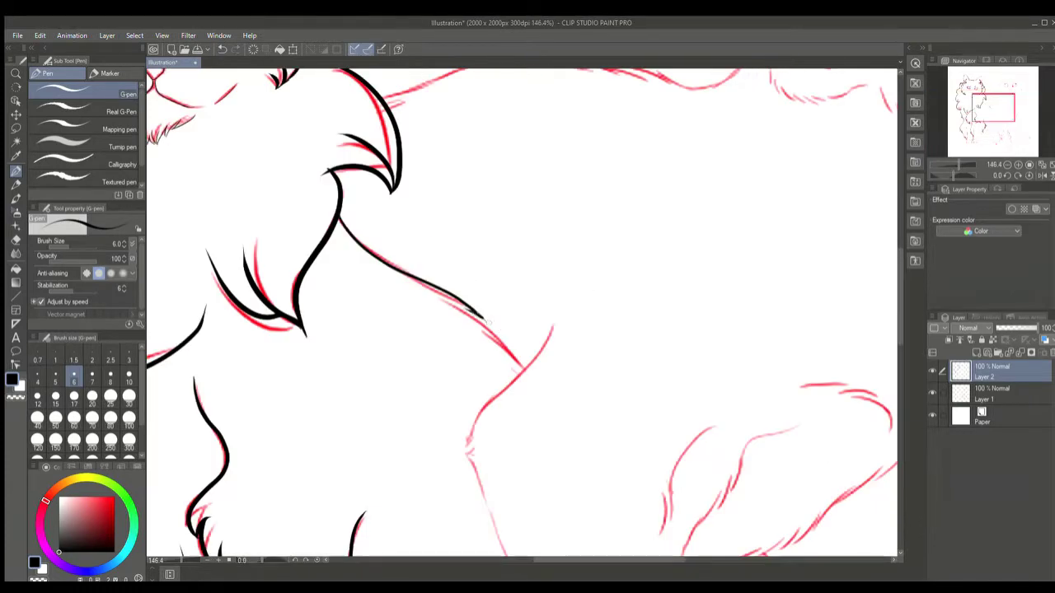
scroll(487, 322, "down", 3)
scroll(462, 346, "up", 3)
Ink the tufted tip and the long outer curve of the cat's fluffy tail
mouse_move(495, 371)
left_mouse_down()
mouse_move(495, 215)
mouse_move(494, 239)
left_mouse_up()
mouse_move(485, 198)
left_mouse_down()
mouse_move(541, 305)
mouse_move(546, 359)
left_mouse_up()
left_click_drag(569, 362, 462, 535)
key("ctrl+z")
left_click_drag(445, 239, 469, 284)
left_click_drag(413, 247, 457, 379)
left_click_drag(528, 313, 495, 428)
key("p")
left_click_drag(495, 238, 672, 451)
left_click_drag(583, 437, 672, 468)
key("e")
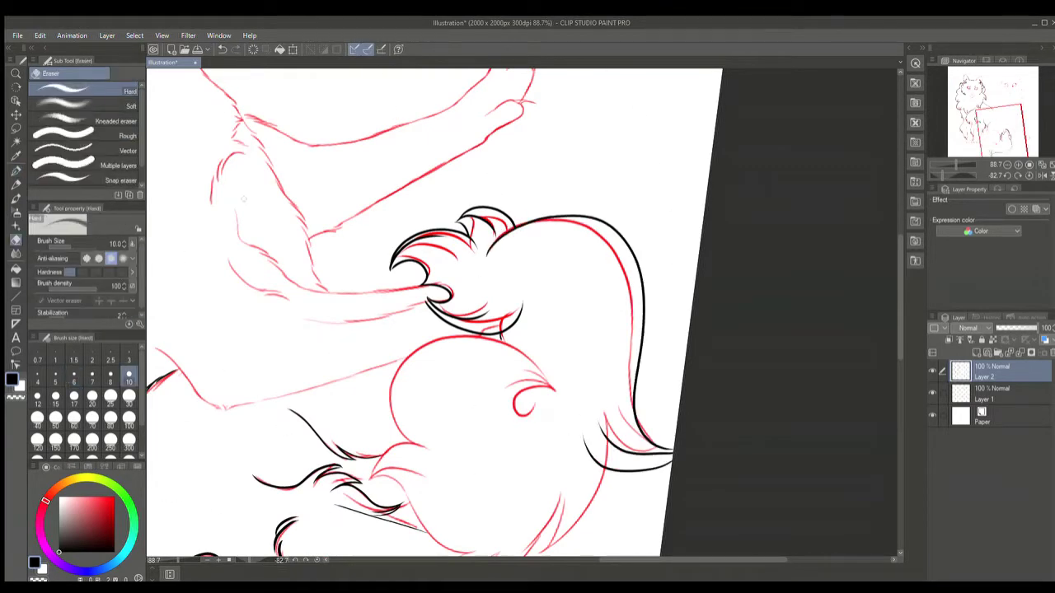
Ink the tail's tufts beside the front paws, its rounded upper outline and the small inner curl
key("p")
key("ctrl+z")
left_click_drag(238, 266, 342, 372)
key("ctrl+z")
left_click_drag(318, 221, 274, 297)
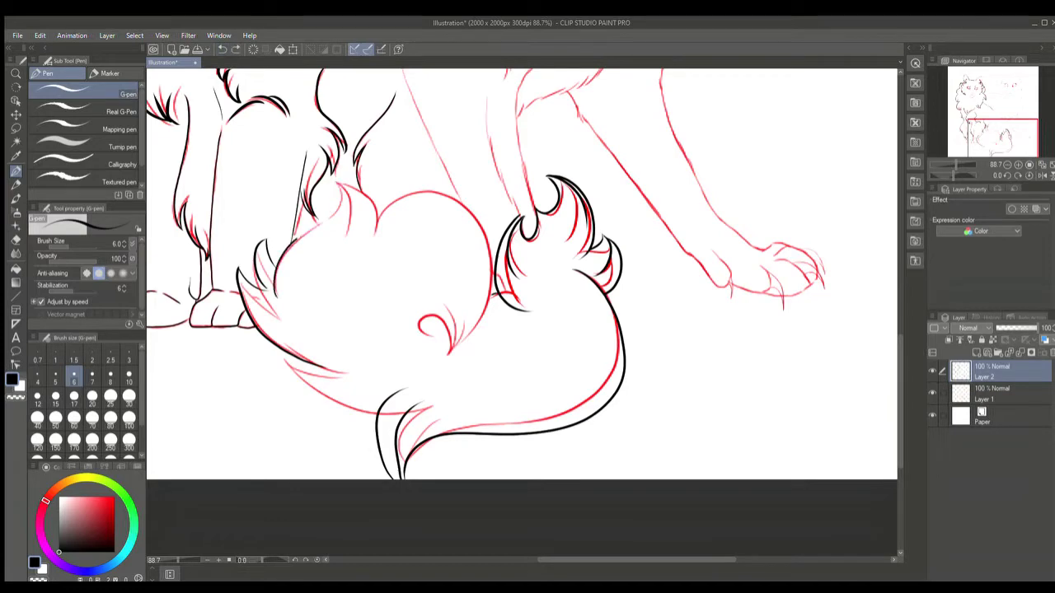
mouse_move(336, 180)
left_mouse_down()
mouse_move(379, 232)
mouse_move(394, 346)
mouse_move(483, 272)
mouse_move(494, 395)
left_mouse_up()
key("ctrl+z")
mouse_move(355, 333)
left_mouse_down()
mouse_move(494, 395)
mouse_move(486, 401)
left_mouse_up()
key("e")
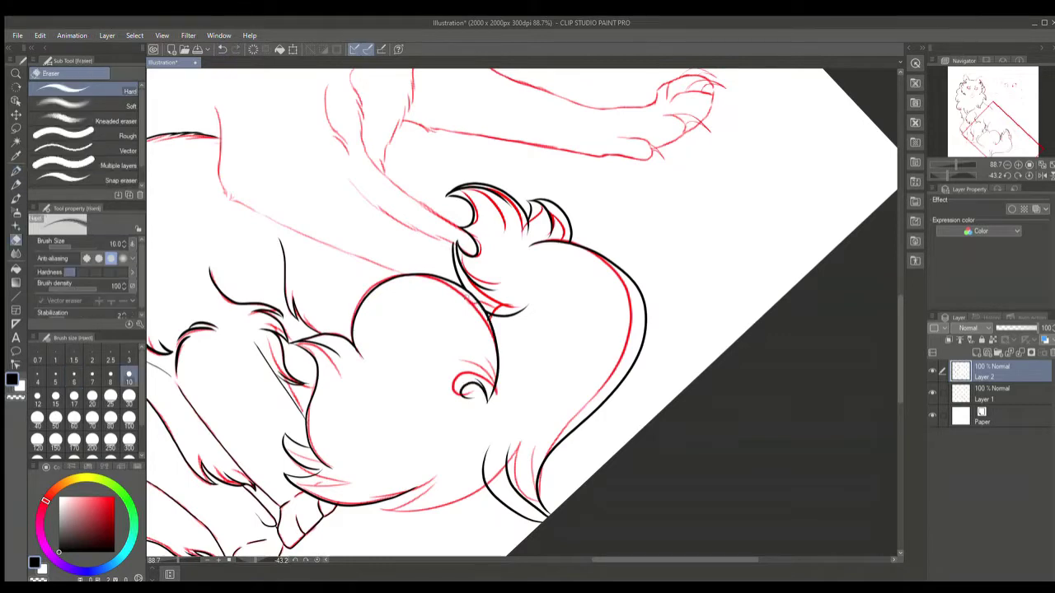
Hide the red sketch layer and complete the tail's lower-left edge in the line art
key("ctrl+shift+h")
key("p")
key("ctrl+0")
scroll(528, 356, "up", 3)
key("e")
key("ctrl+z")
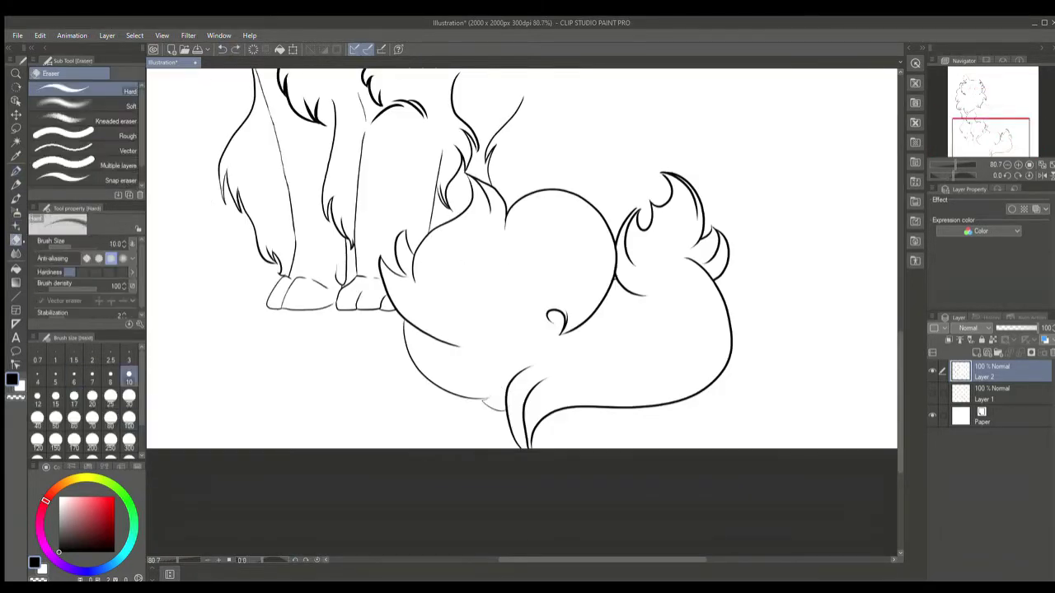
Show the red sketch layer again and ink the sitting cat's rump down to the tail and the limb contours beside it
key("ctrl+0")
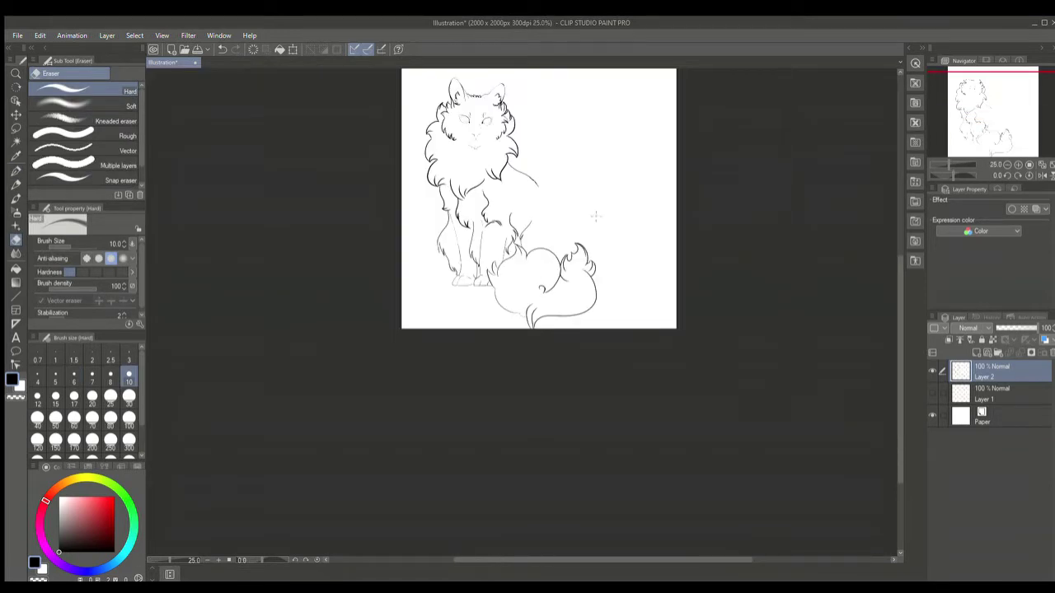
key("ctrl+shift+h")
scroll(495, 165, "up", 5)
key("p")
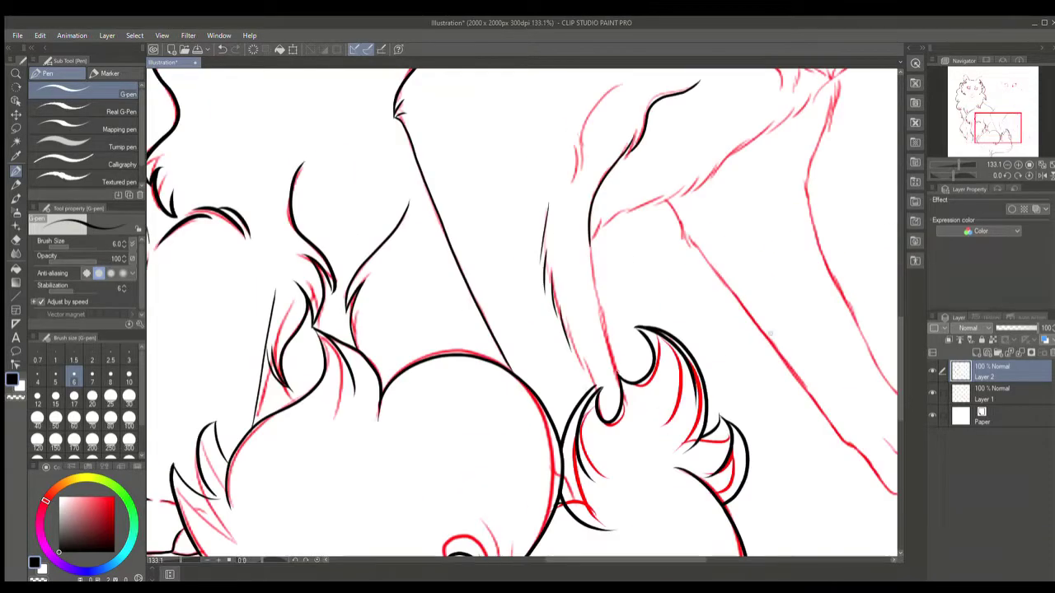
scroll(833, 123, "down", 1)
scroll(631, 278, "up", 5)
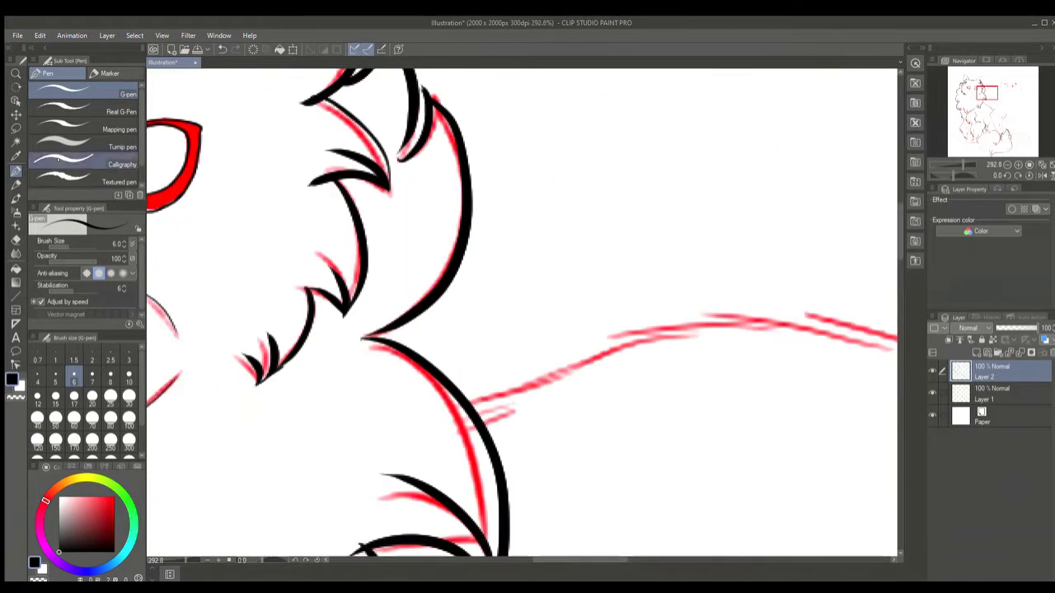
scroll(260, 310, "down", 5)
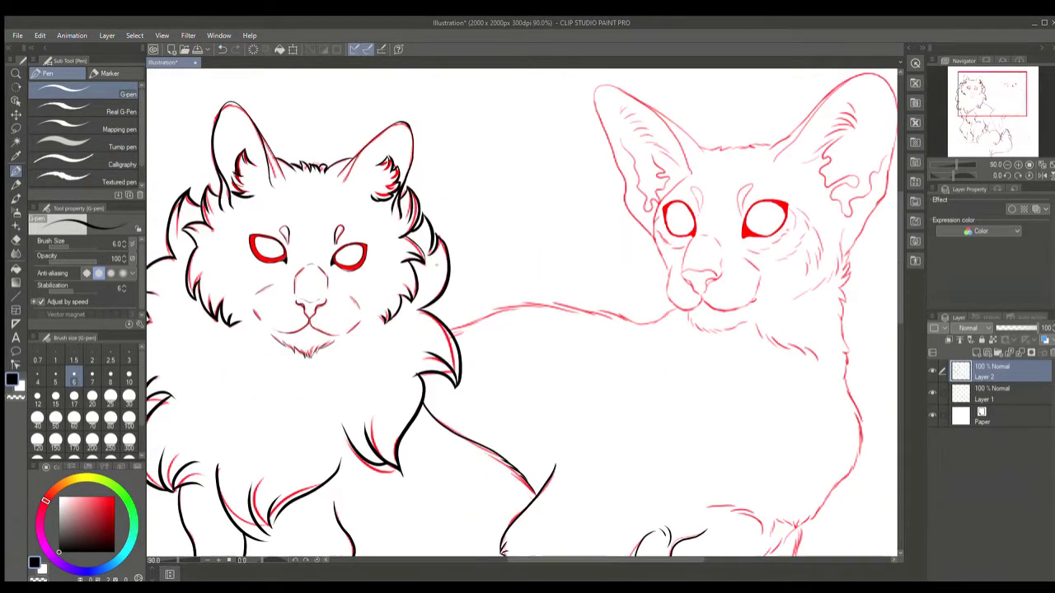
Finish inking the fine cheek and muzzle lines on the long-haired sitting cat's face
scroll(288, 292, "up", 5)
scroll(606, 268, "down", 3)
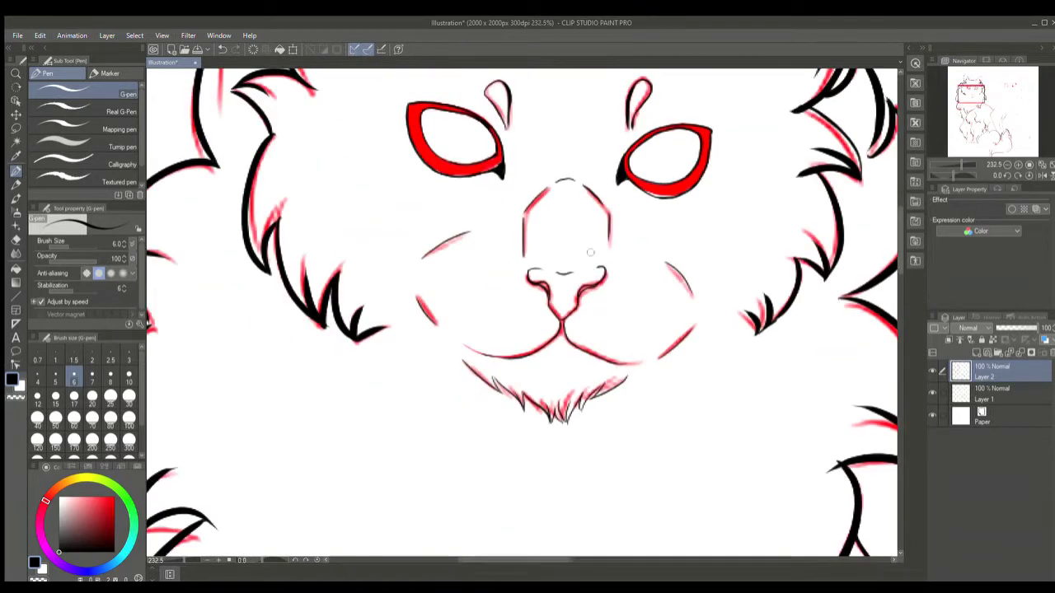
mouse_move(701, 184)
left_mouse_down()
mouse_move(671, 257)
mouse_move(502, 358)
left_mouse_up()
mouse_move(495, 264)
left_mouse_down()
mouse_move(425, 343)
mouse_move(397, 403)
left_mouse_up()
Ink the short-haired cat's shoulder creases and near front leg contours down to the fluffy tail
scroll(396, 404, "down", 2)
left_click_drag(431, 233, 497, 224)
mouse_move(524, 191)
left_mouse_down()
mouse_move(502, 252)
mouse_move(552, 213)
left_mouse_up()
scroll(528, 313, "down", 1)
mouse_move(503, 164)
left_mouse_down()
mouse_move(450, 363)
mouse_move(402, 463)
left_mouse_up()
scroll(400, 326, "down", 3)
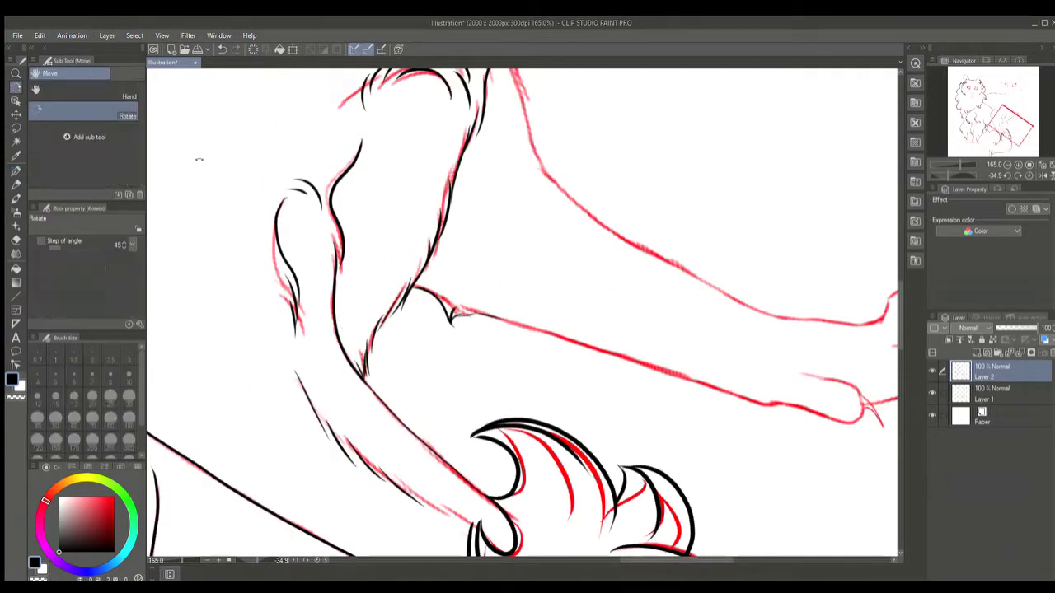
Ink the rear edge of the short-haired cat's outstretched foreleg and its first toe with claw
key("ctrl+@")
key("ctrl+plus")
left_click_drag(333, 224, 430, 346)
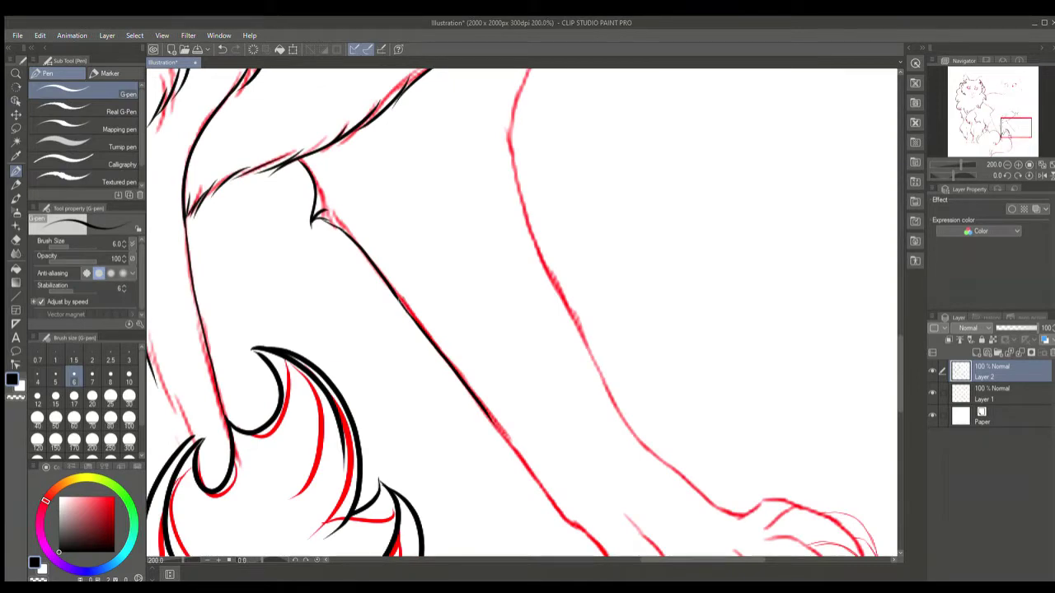
scroll(527, 313, "down", 3)
mouse_move(513, 280)
left_mouse_down()
mouse_move(669, 407)
mouse_move(709, 258)
left_mouse_up()
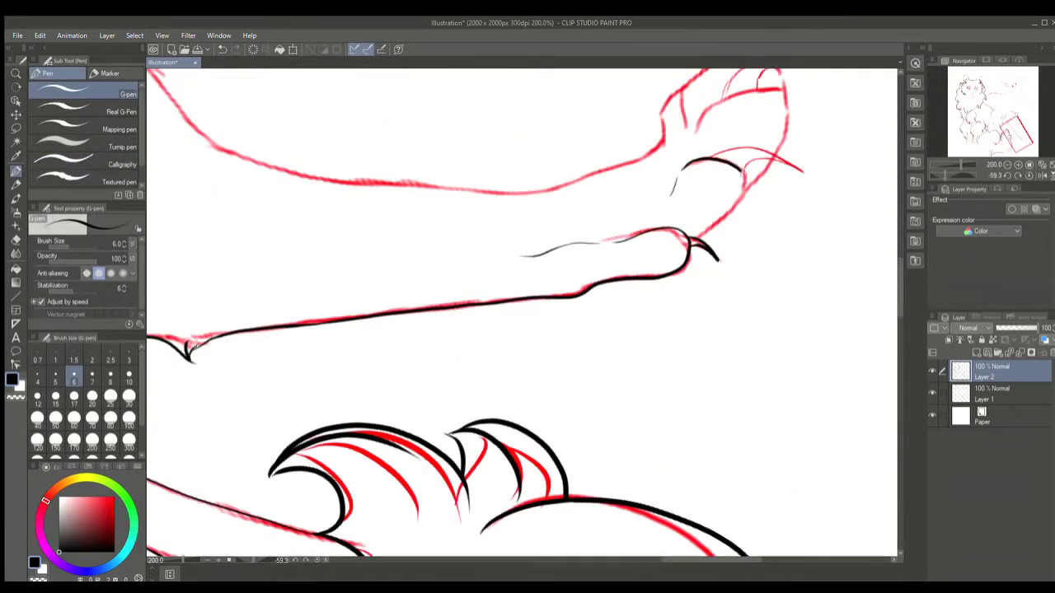
Ink the remaining toes and curved claws of the short-haired cat's outstretched front paw
key("ctrl+@")
left_click_drag(755, 430, 788, 485)
mouse_move(804, 373)
left_mouse_down()
mouse_move(842, 430)
mouse_move(832, 239)
left_mouse_up()
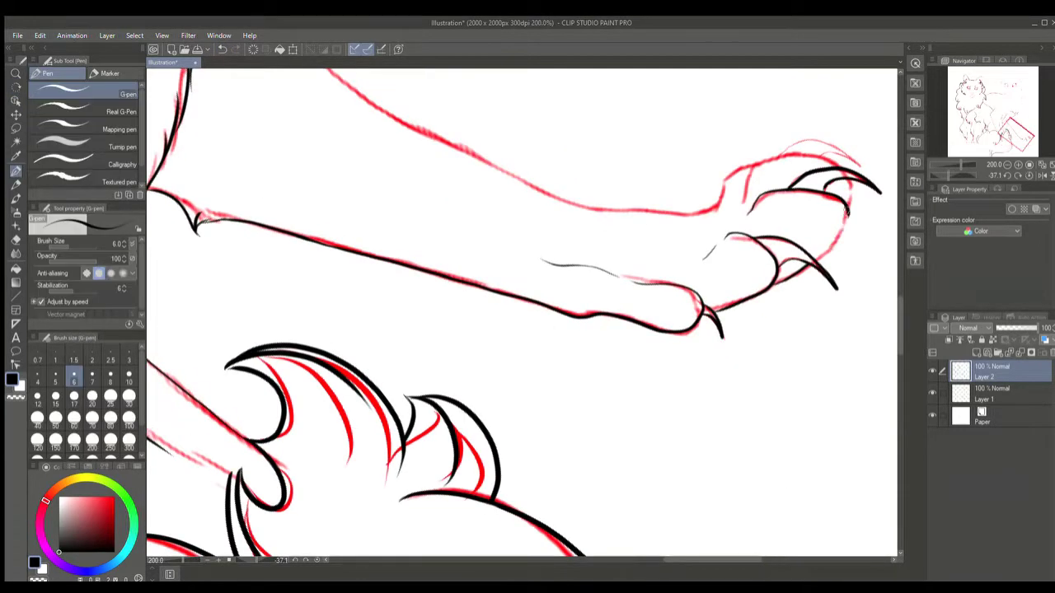
key("e")
key("p")
key("ctrl+@")
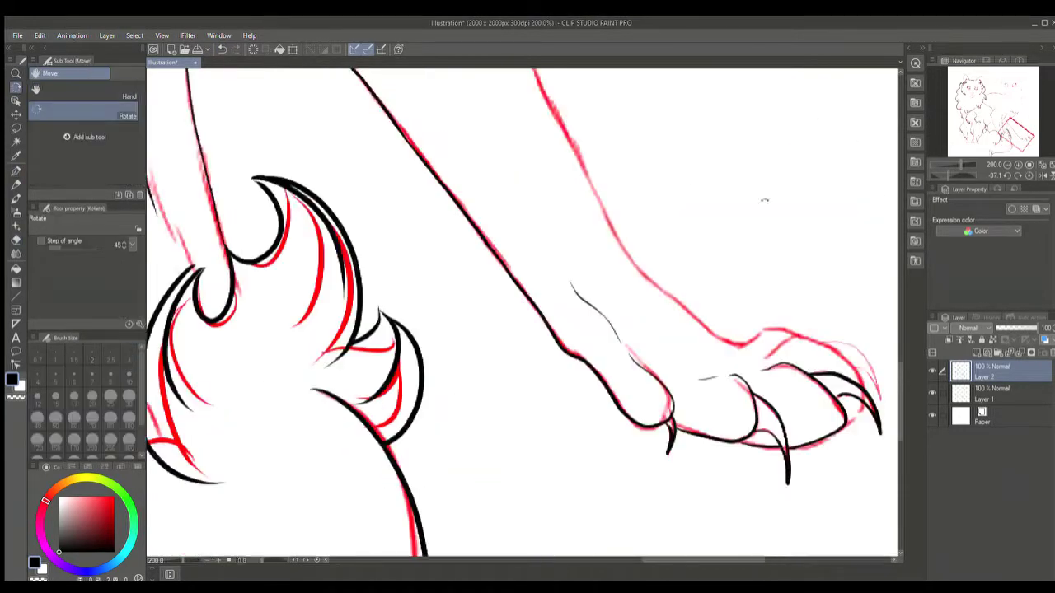
left_click_drag(849, 350, 881, 404)
left_click_drag(740, 345, 770, 324)
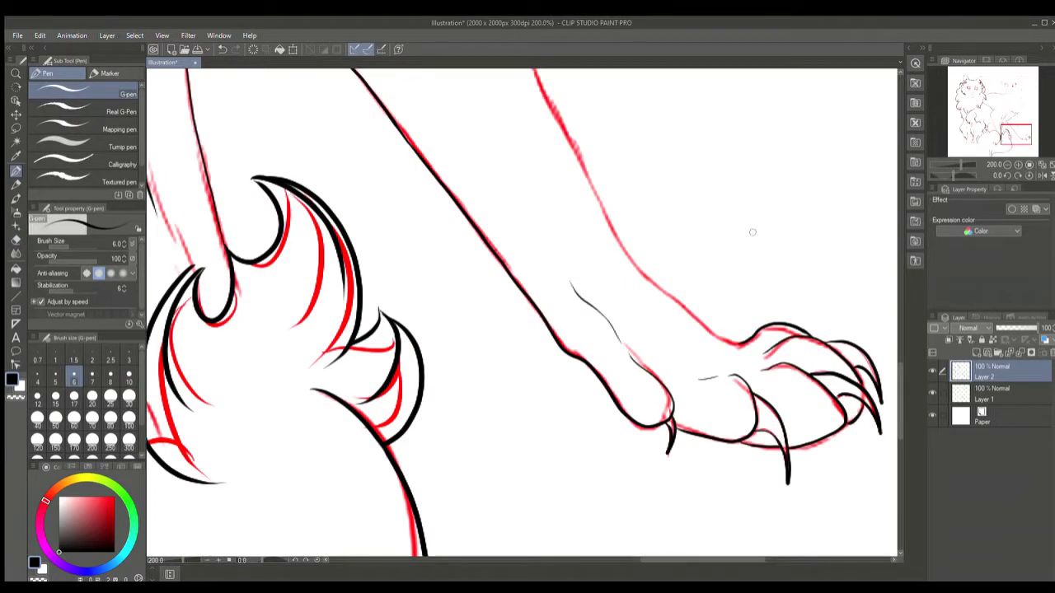
Ink the front edge of the outstretched foreleg and the short-haired cat's chest outline above it
scroll(520, 314, "up", 5)
key("ctrl+z")
left_click_drag(524, 341, 582, 470)
left_click_drag(555, 122, 514, 363)
scroll(521, 313, "down", 3)
scroll(521, 313, "up", 1)
scroll(521, 313, "down", 3)
scroll(521, 313, "up", 3)
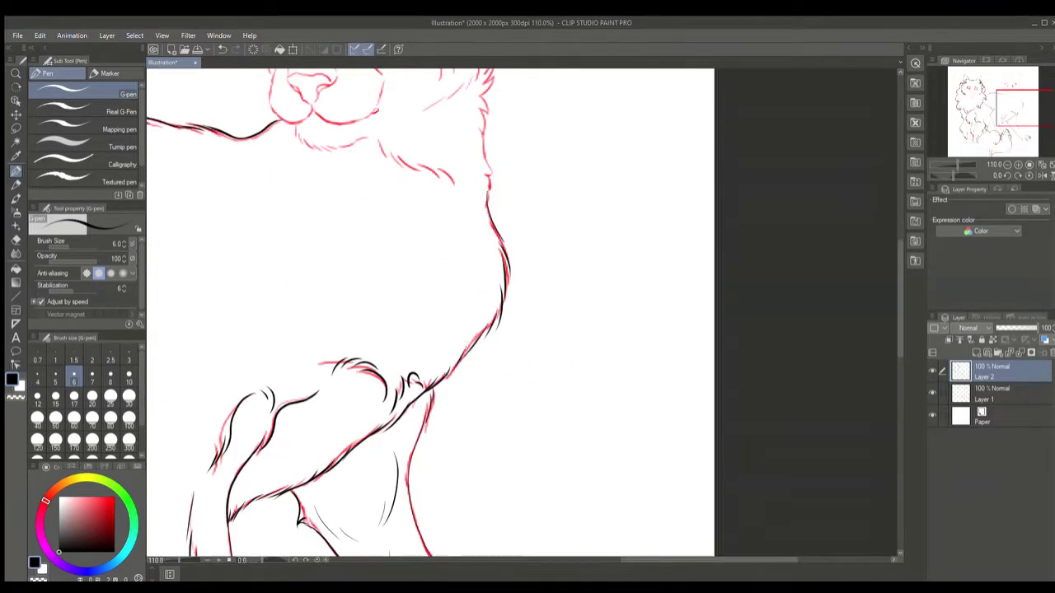
Ink the tufted fur line below the short-haired cat's chin and the furry outline of its neck
scroll(521, 314, "up", 4)
left_click_drag(326, 146, 354, 224)
left_click_drag(389, 208, 456, 249)
left_click_drag(428, 223, 541, 294)
scroll(539, 310, "up", 3)
left_click_drag(592, 161, 550, 330)
left_click_drag(573, 312, 577, 515)
Set the brush size to 3 and ink the short-haired cat's chin fur, muzzle outline and mouth line
scroll(495, 371, "up", 1)
mouse_move(461, 396)
left_mouse_down()
mouse_move(494, 346)
mouse_move(824, 428)
left_mouse_up()
left_click(128, 360)
mouse_move(495, 368)
left_mouse_down()
mouse_move(507, 418)
mouse_move(606, 462)
left_mouse_up()
mouse_move(626, 248)
left_mouse_down()
mouse_move(693, 198)
mouse_move(692, 309)
left_mouse_up()
left_click_drag(692, 198, 667, 184)
left_click_drag(457, 356, 419, 301)
left_click_drag(660, 247, 709, 198)
left_click_drag(542, 310, 532, 340)
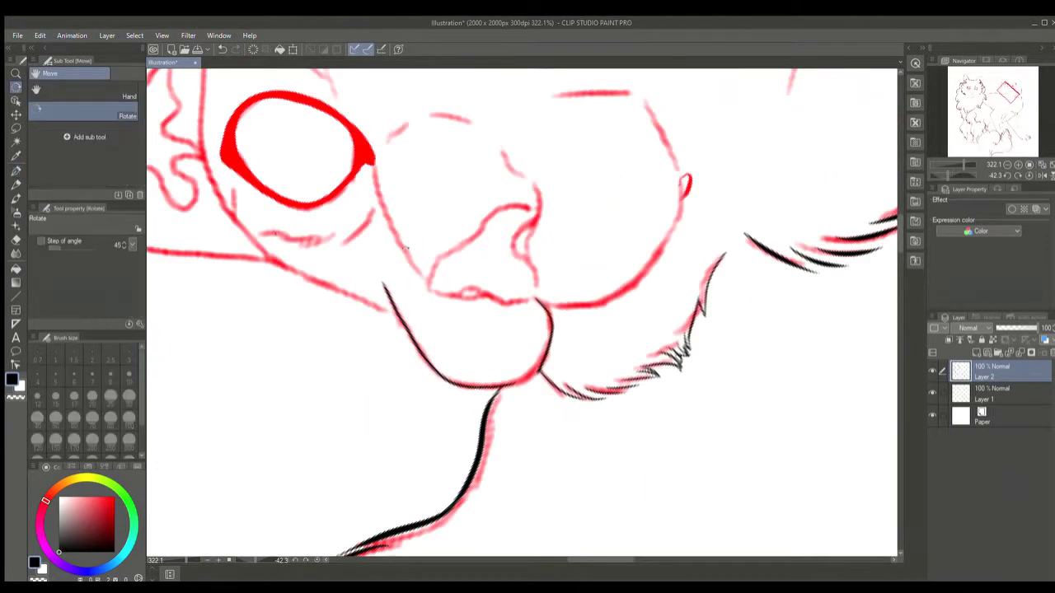
left_click_drag(708, 198, 660, 248)
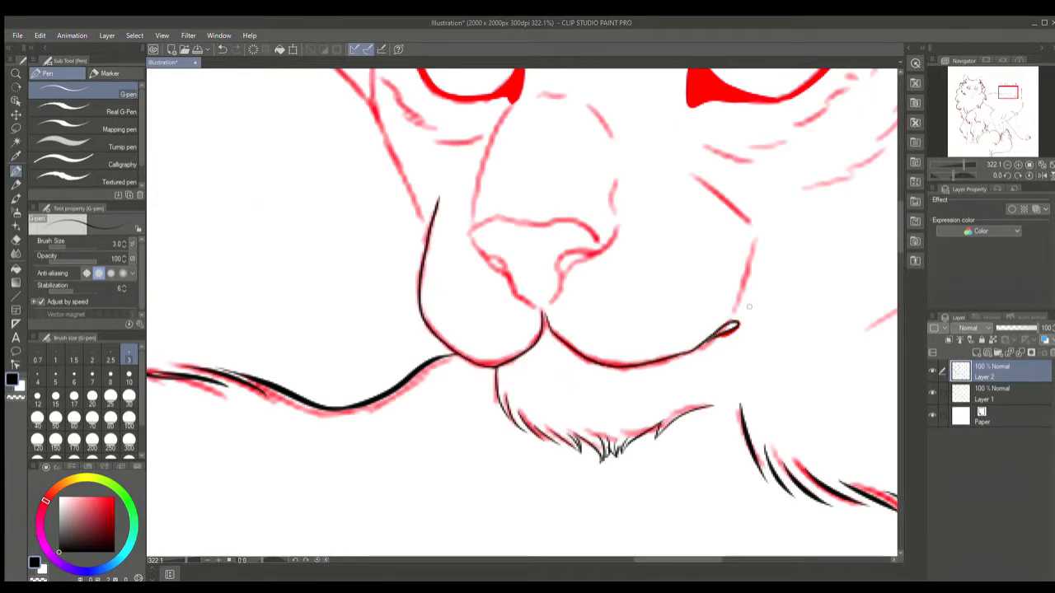
Ink the whisker-pad lines beside the short-haired cat's mouth and the outline of its nose
left_click_drag(750, 306, 737, 252)
left_click_drag(755, 227, 719, 188)
scroll(726, 215, "down", 5)
scroll(636, 188, "up", 5)
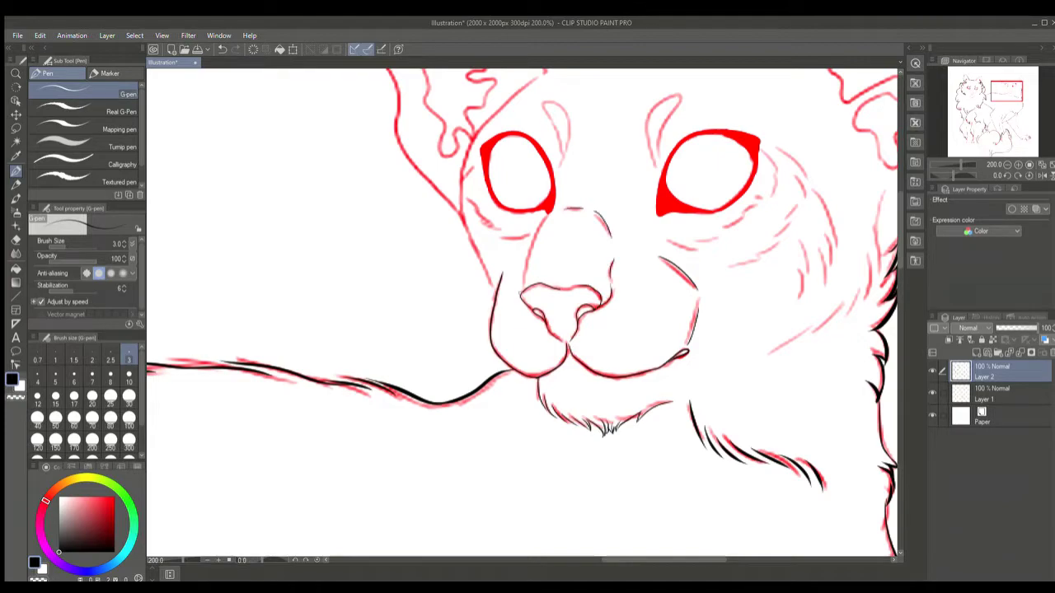
Ink the outer edge of the short-haired cat's face beside the left eye and the opposite jaw line
left_click_drag(462, 188, 538, 76)
scroll(538, 75, "down", 5)
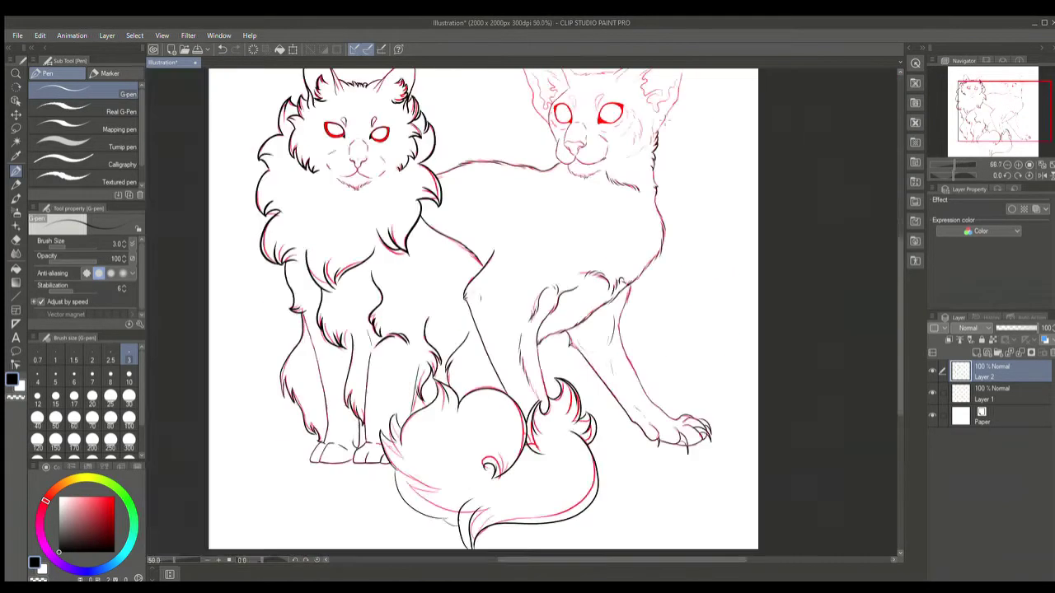
scroll(528, 206, "up", 4)
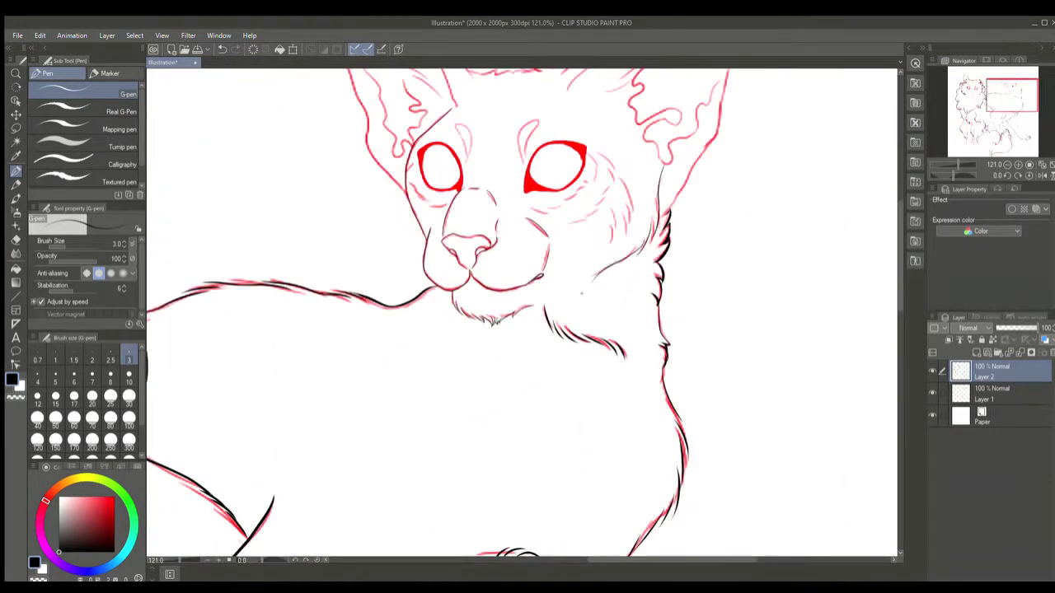
Ink the outline and wavy inner folds of the short-haired cat's left ear
scroll(582, 293, "down", 5)
scroll(511, 207, "up", 6)
mouse_move(614, 323)
left_mouse_down()
mouse_move(551, 188)
mouse_move(651, 272)
left_mouse_up()
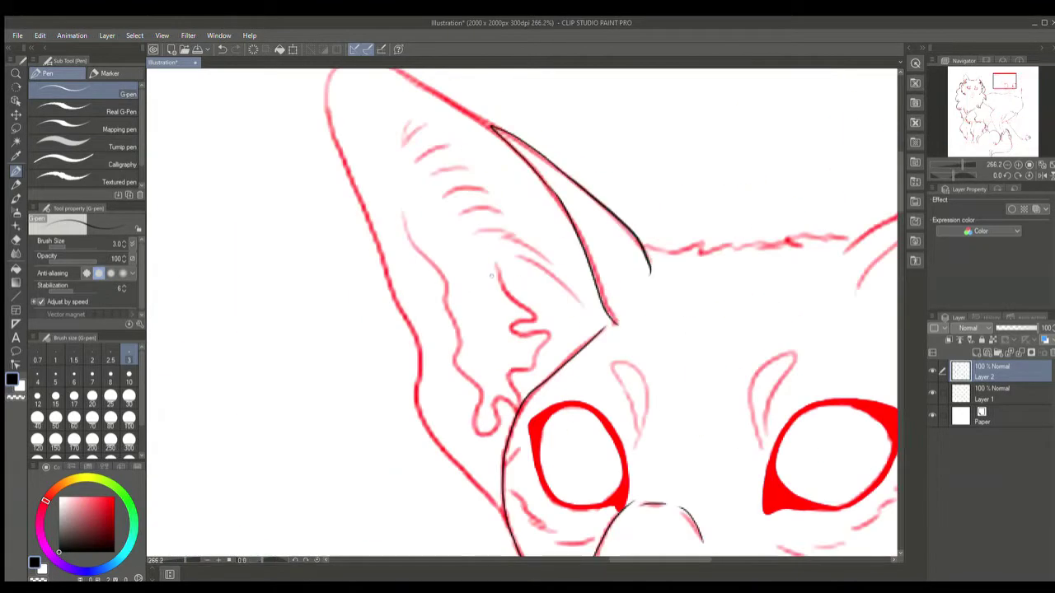
left_click_drag(495, 262, 486, 428)
left_click_drag(387, 200, 464, 379)
scroll(326, 210, "up", 3)
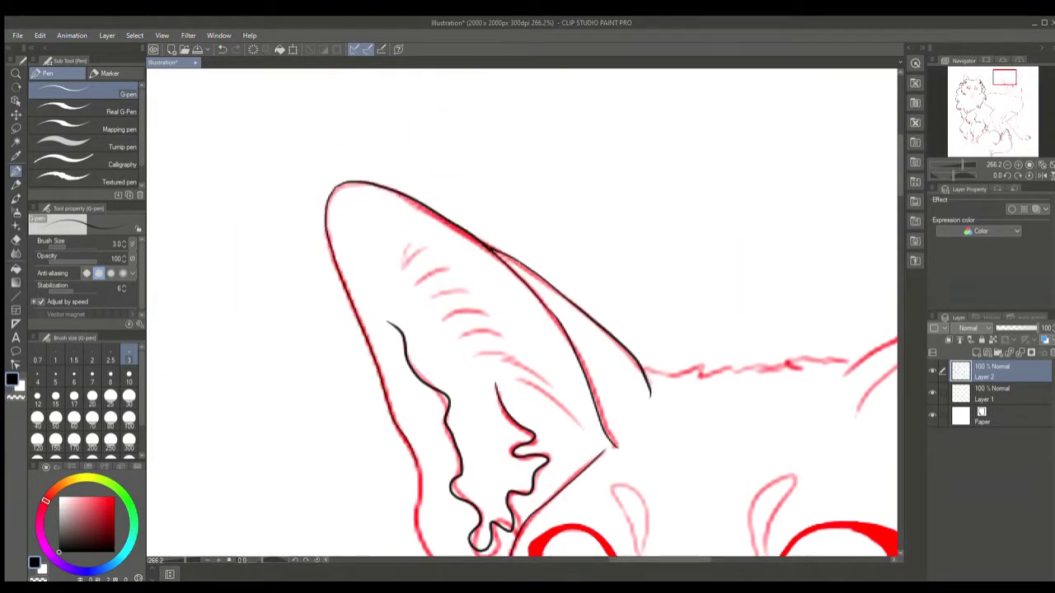
Add the fine inner hairs and the lower inner rim line to the short-haired cat's left ear
scroll(491, 249, "down", 3)
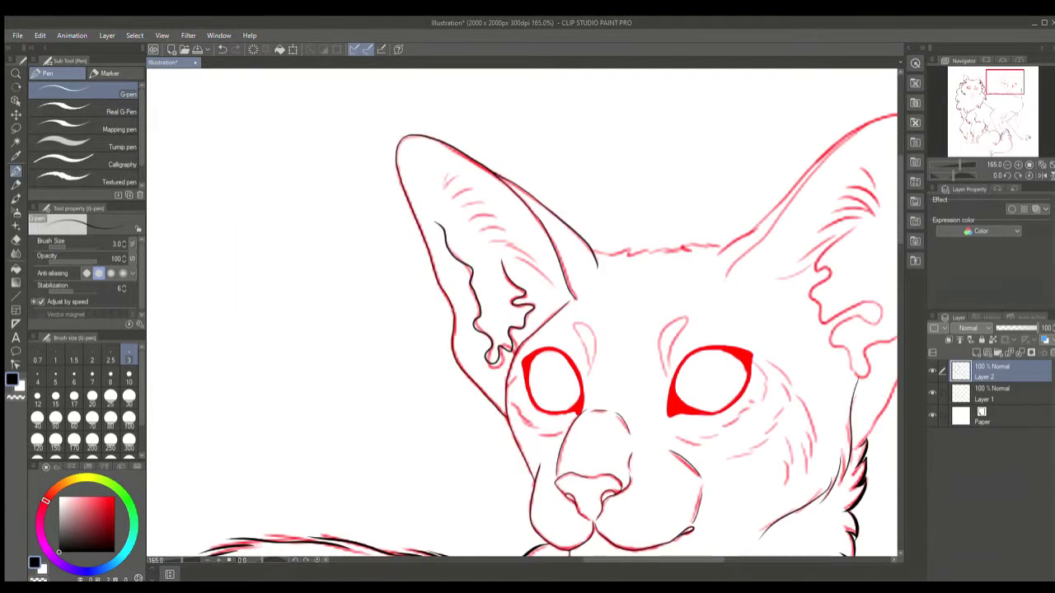
scroll(523, 313, "down", 3)
scroll(522, 313, "up", 2)
left_click_drag(528, 302, 575, 344)
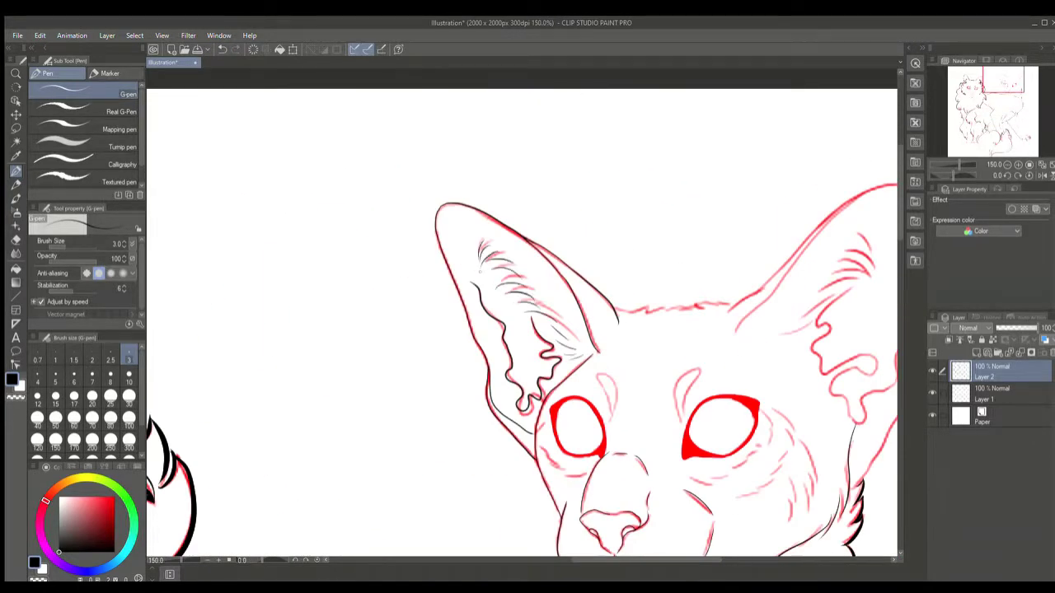
Ink the short-haired cat's right ear with its outer outline and wavy inner folds
left_click_drag(659, 330, 354, 329)
left_click_drag(528, 330, 577, 247)
left_click_drag(375, 375, 538, 211)
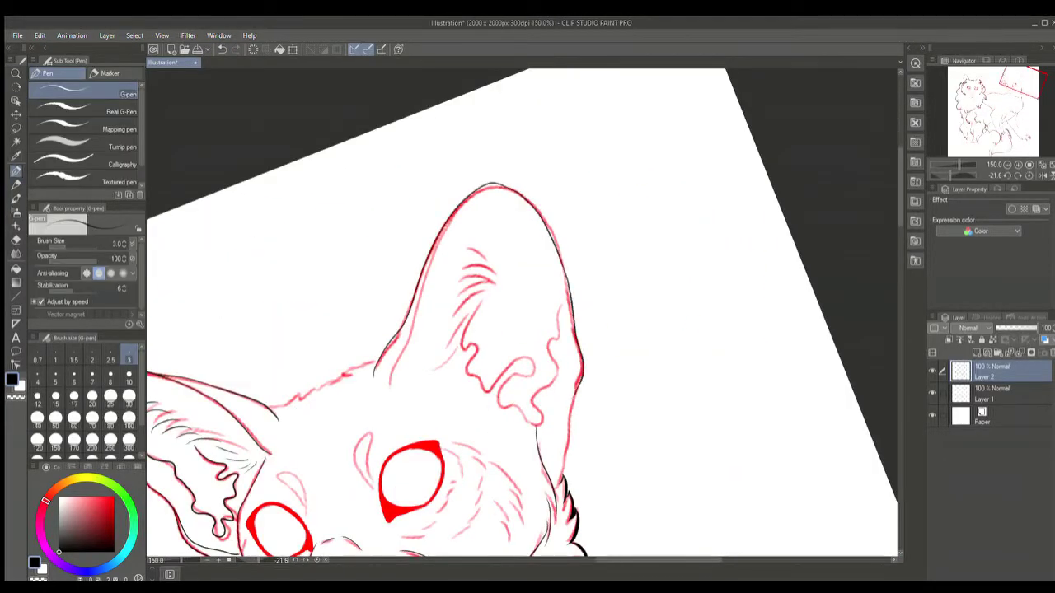
key("ctrl+z")
left_click_drag(505, 387, 535, 244)
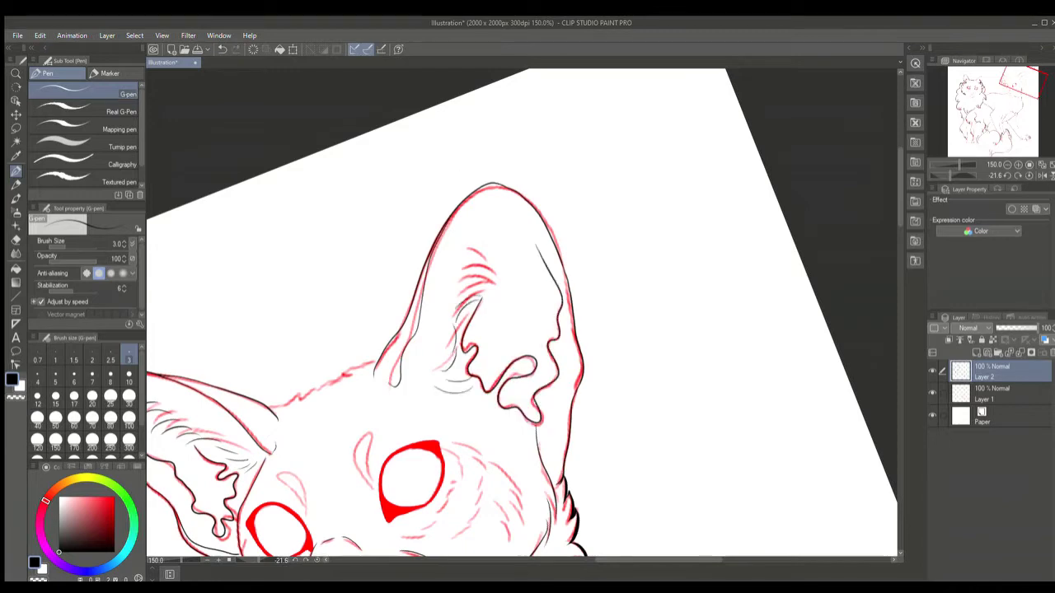
Ink the brow marks and the short fur strokes around the short-haired cat's eyes and cheek
scroll(522, 316, "down", 5)
scroll(522, 315, "up", 6)
key("ctrl+z")
left_click_drag(286, 285, 320, 331)
left_click_drag(410, 232, 411, 305)
left_click_drag(507, 252, 535, 298)
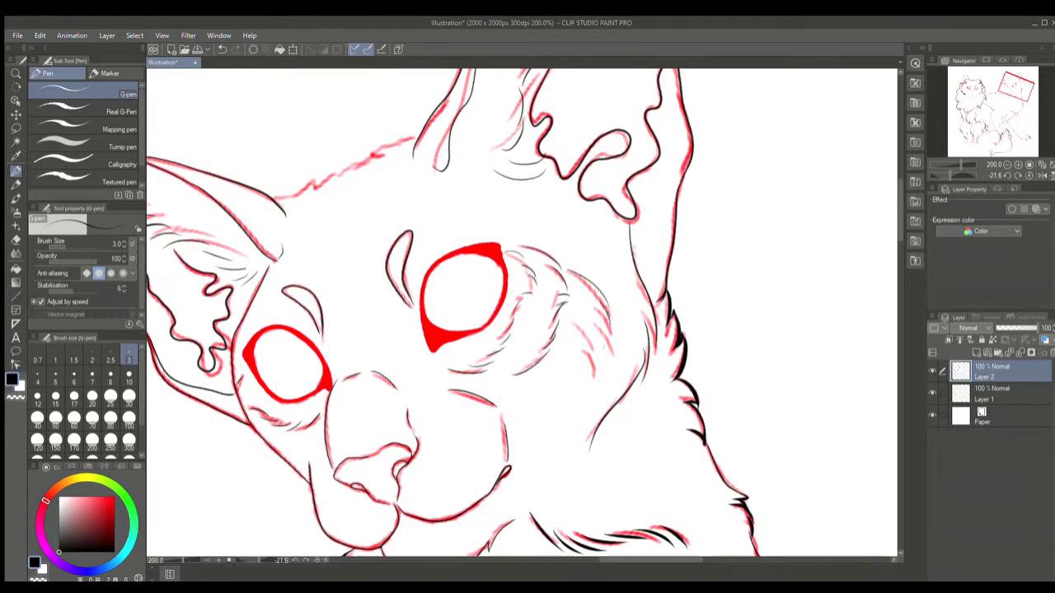
Ink the small hair tufts along the top of the short-haired cat's head between the ears
scroll(588, 388, "down", 5)
scroll(550, 283, "up", 6)
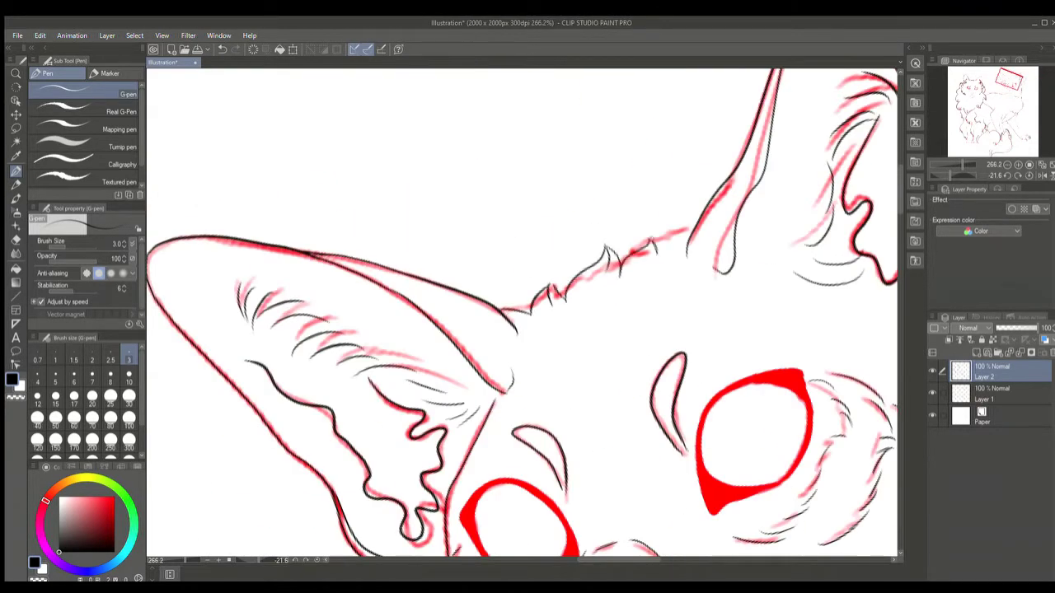
scroll(522, 313, "down", 5)
Ink the short-haired cat's left eye, using brush size 6 for the outer outline and 4 for the inner rim
scroll(522, 313, "up", 7)
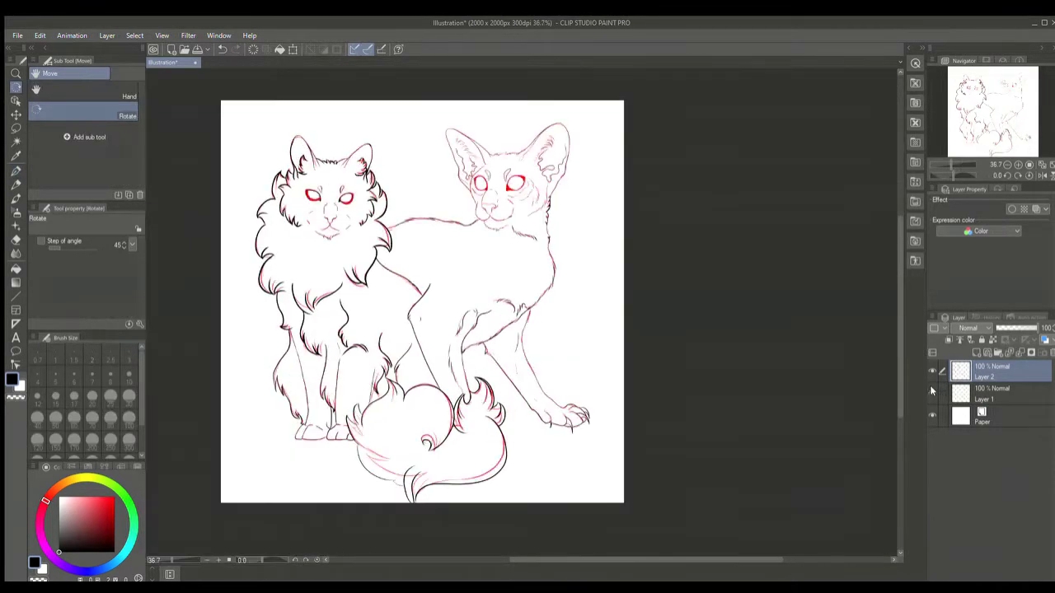
left_click(74, 376)
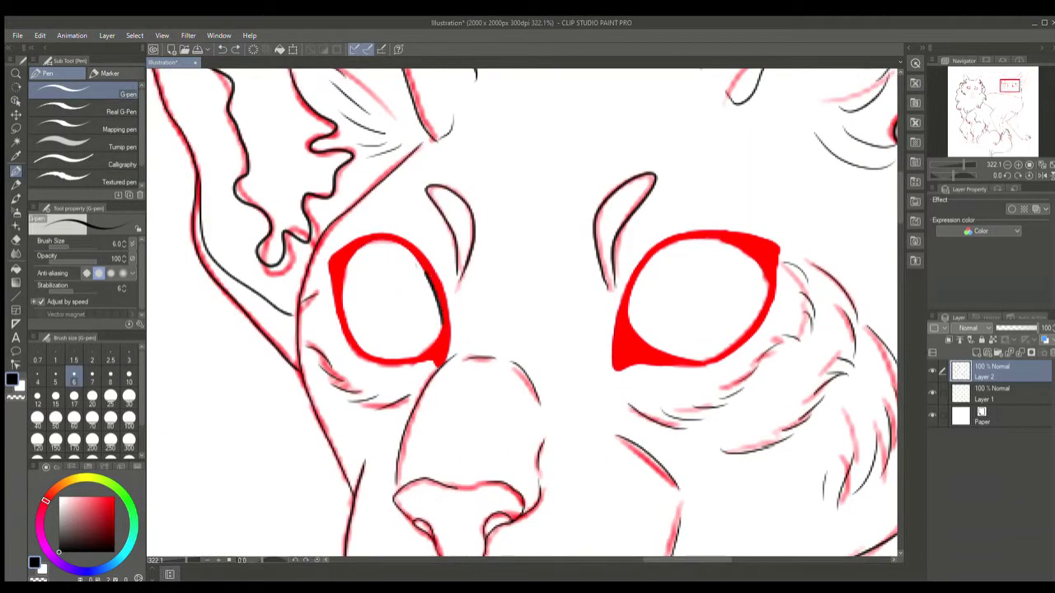
left_click_drag(359, 361, 331, 249)
key("bracketleft")
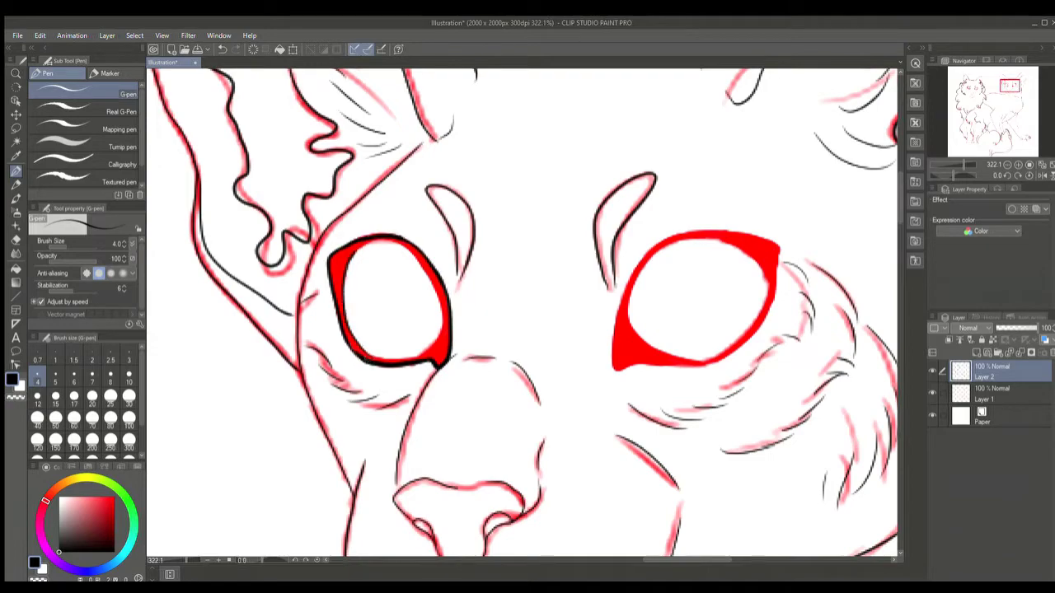
left_click_drag(366, 354, 434, 450)
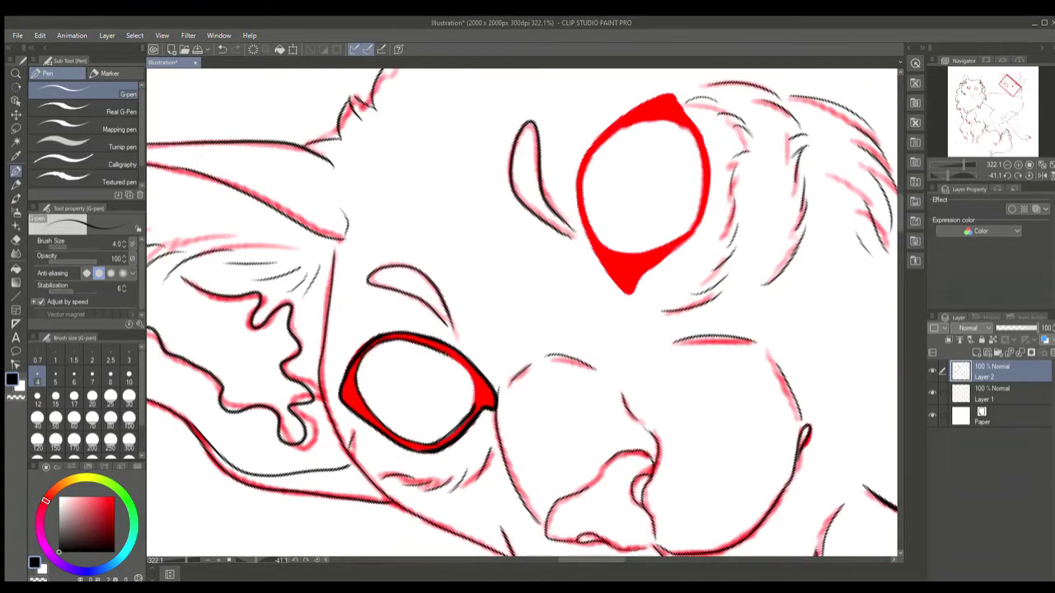
Ink the outer outline and inner rim of the short-haired cat's right eye
left_click_drag(628, 292, 579, 163)
left_click_drag(637, 296, 610, 362)
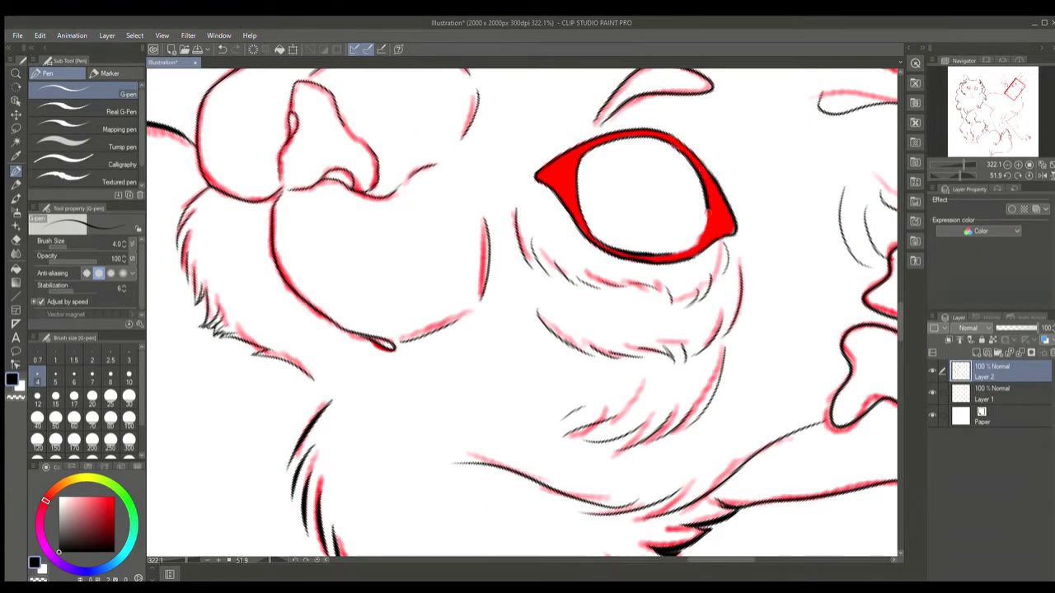
scroll(519, 313, "down", 3)
scroll(519, 313, "down", 3)
Toggle the red sketch layer off and on and check the line art of both cats
left_click(932, 393)
left_click(932, 394)
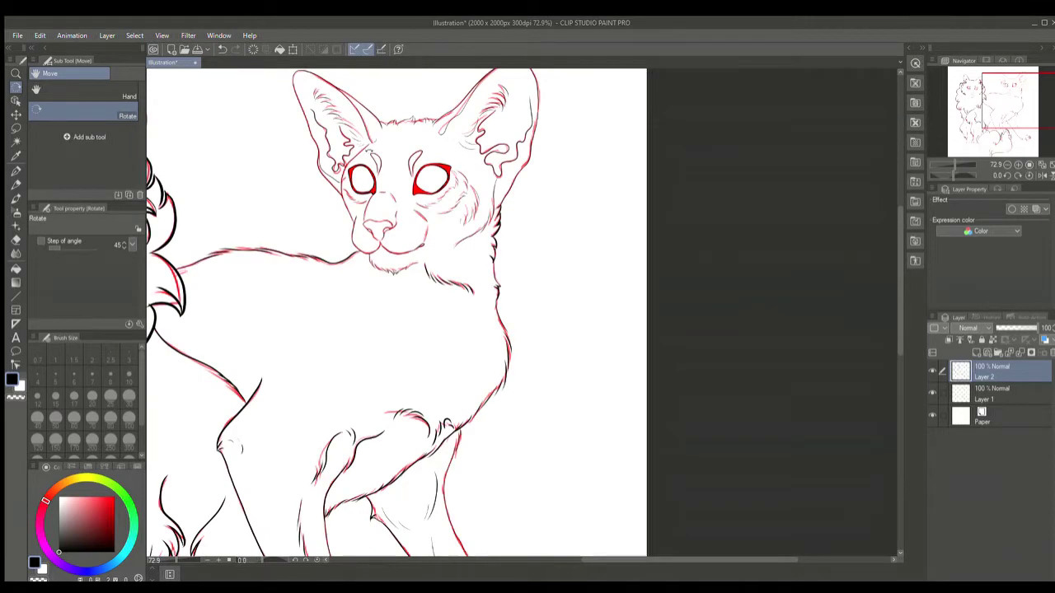
scroll(368, 152, "up", 3)
scroll(369, 153, "down", 5)
key("p")
scroll(369, 152, "up", 2)
scroll(536, 116, "down", 1)
scroll(536, 113, "up", 3)
scroll(471, 109, "down", 3)
Hide the red sketch layer and draw fine hair tufts on the sitting cat's ear tips
left_click(932, 393)
scroll(362, 95, "up", 6)
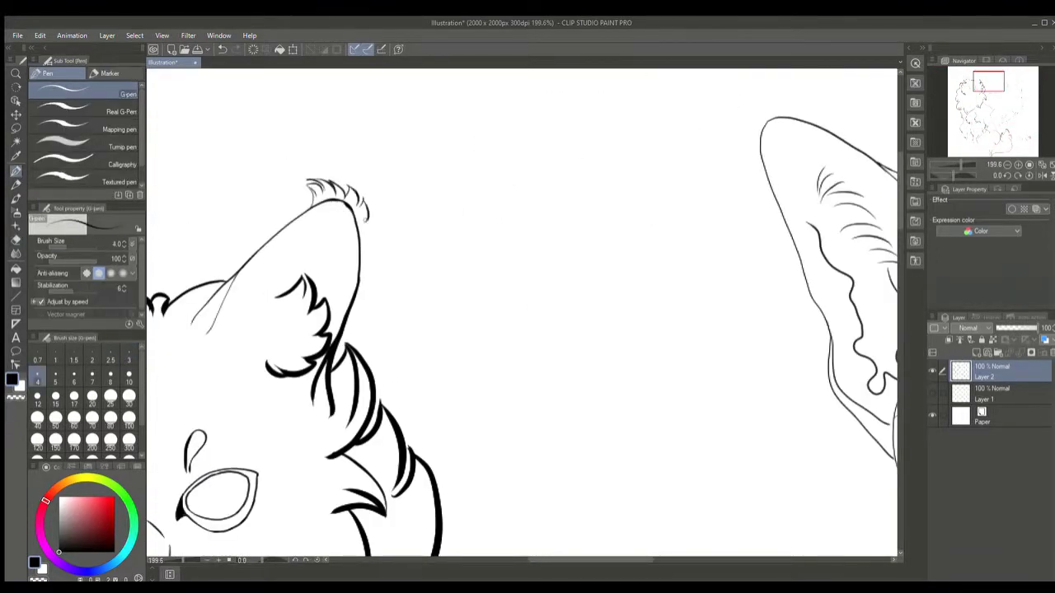
scroll(363, 198, "down", 6)
scroll(348, 234, "up", 5)
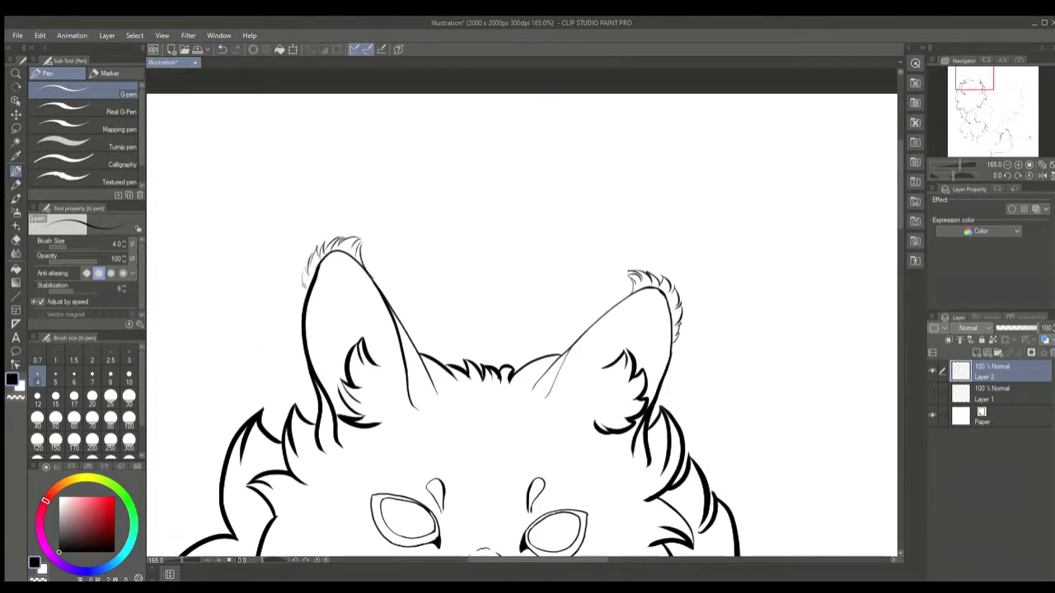
scroll(301, 191, "down", 5)
scroll(216, 229, "up", 7)
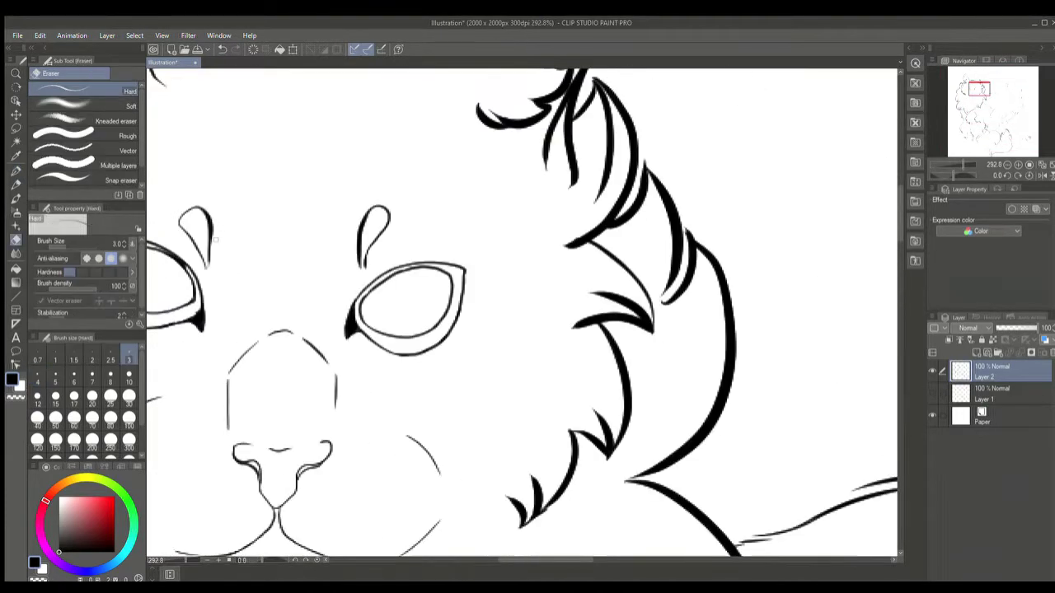
Fill the rim of the sitting cat's left eye solid black
scroll(528, 313, "up", 2)
mouse_move(373, 247)
left_mouse_down()
mouse_move(395, 322)
mouse_move(429, 351)
mouse_move(474, 362)
left_mouse_up()
left_click_drag(538, 363, 435, 350)
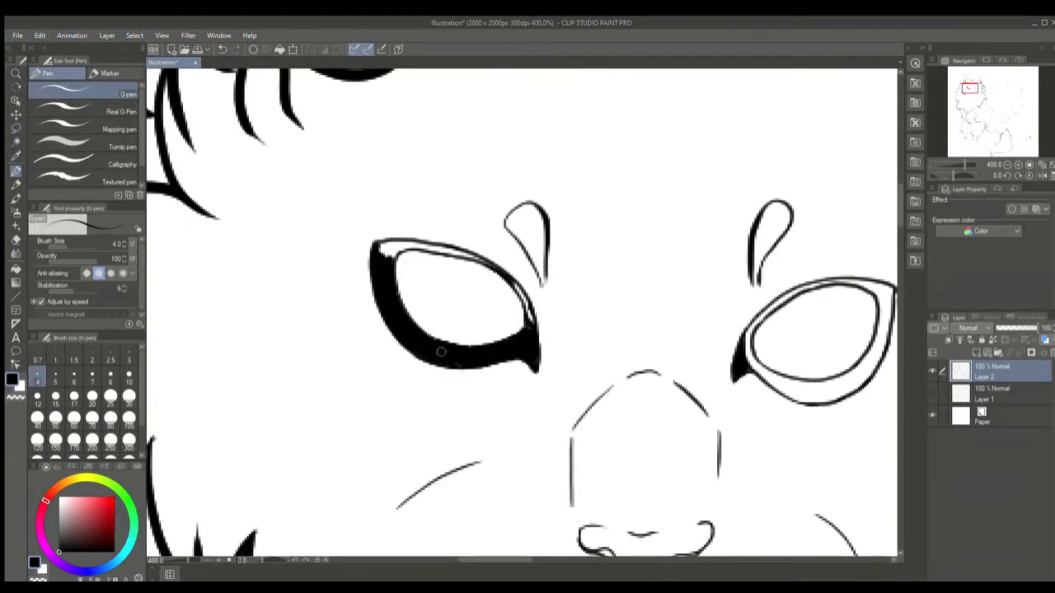
left_click_drag(484, 262, 410, 245)
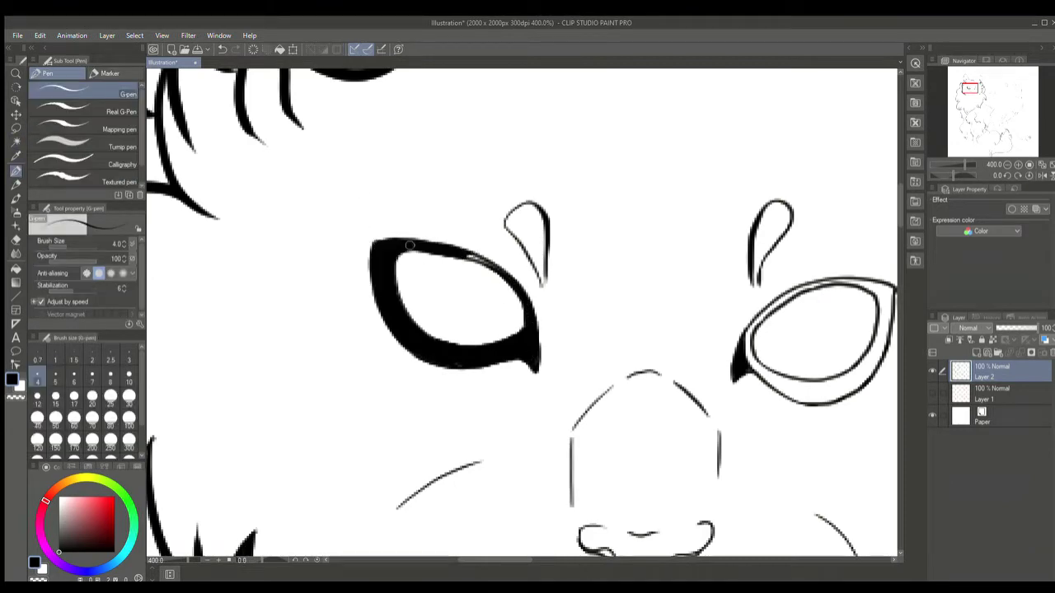
Select the rim of the sitting cat's right eye and fill it black with the G-pen at size 10
left_click_drag(527, 329, 305, 260)
left_click_drag(528, 239, 500, 317)
left_click_drag(606, 210, 647, 313)
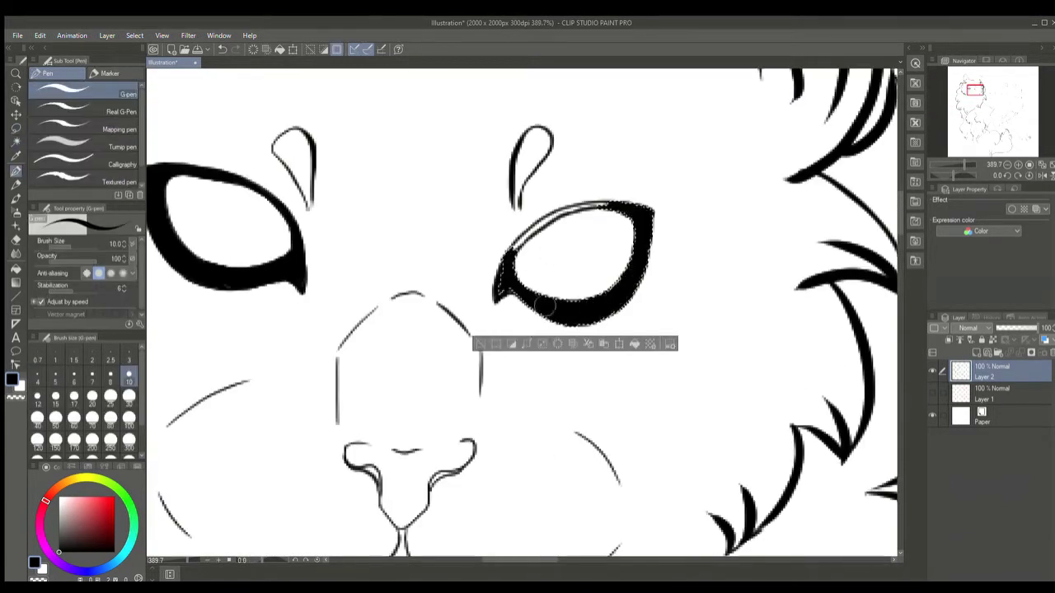
left_click_drag(544, 248, 502, 322)
left_click_drag(412, 347, 307, 375)
Fill the rim of the short-haired cat's left eye solid black
key("p")
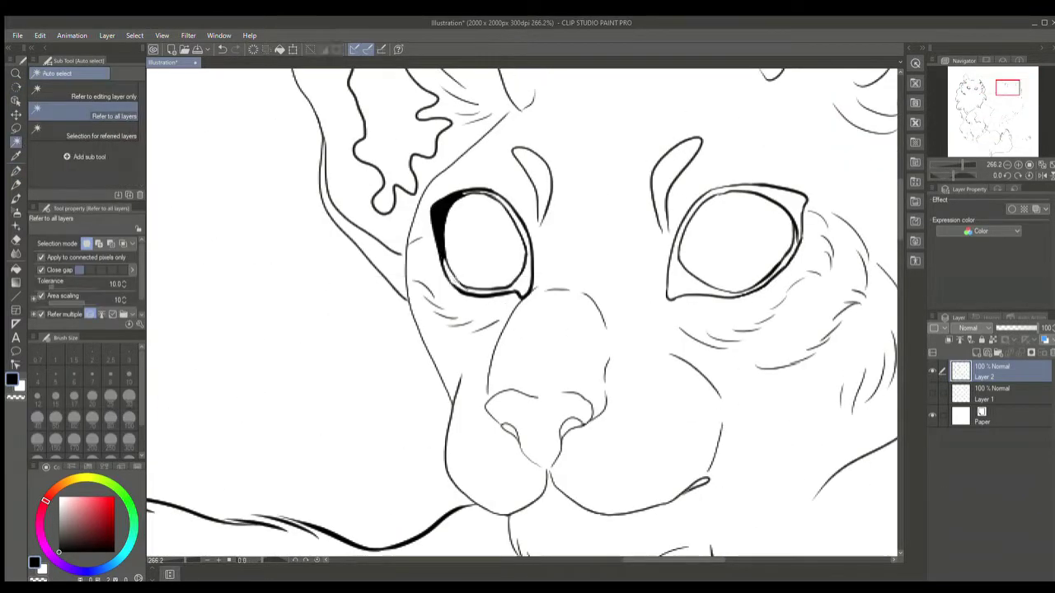
key("p")
mouse_move(483, 191)
left_mouse_down()
mouse_move(531, 269)
mouse_move(444, 248)
left_mouse_up()
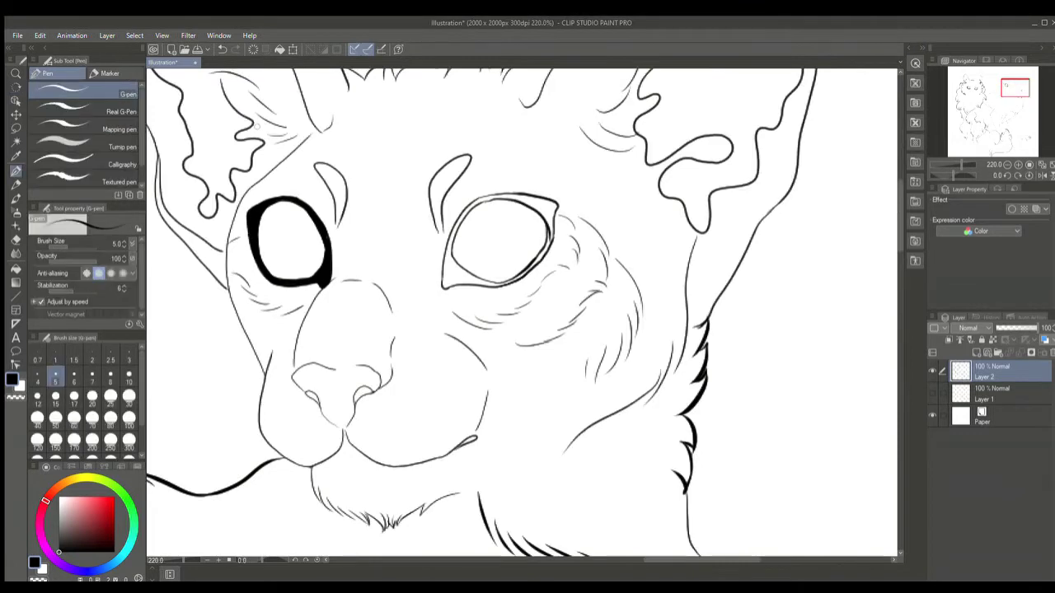
Fill the rim of the short-haired cat's right eye solid black and refine its edges with the G-pen at size 6
left_click(129, 396)
mouse_move(527, 202)
left_mouse_down()
mouse_move(445, 285)
mouse_move(548, 263)
left_mouse_up()
left_click(73, 379)
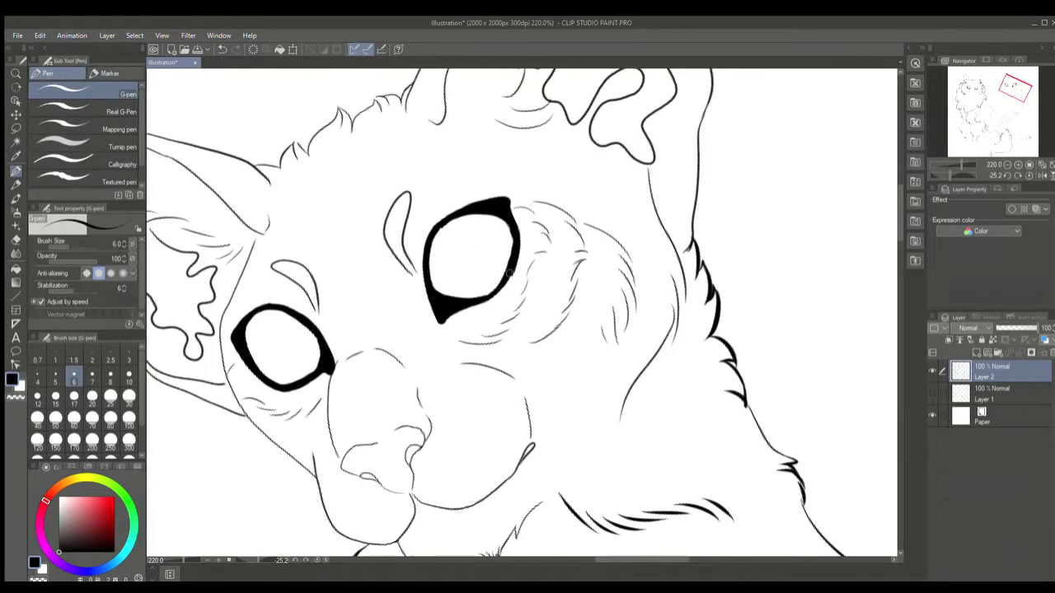
left_click_drag(448, 219, 460, 270)
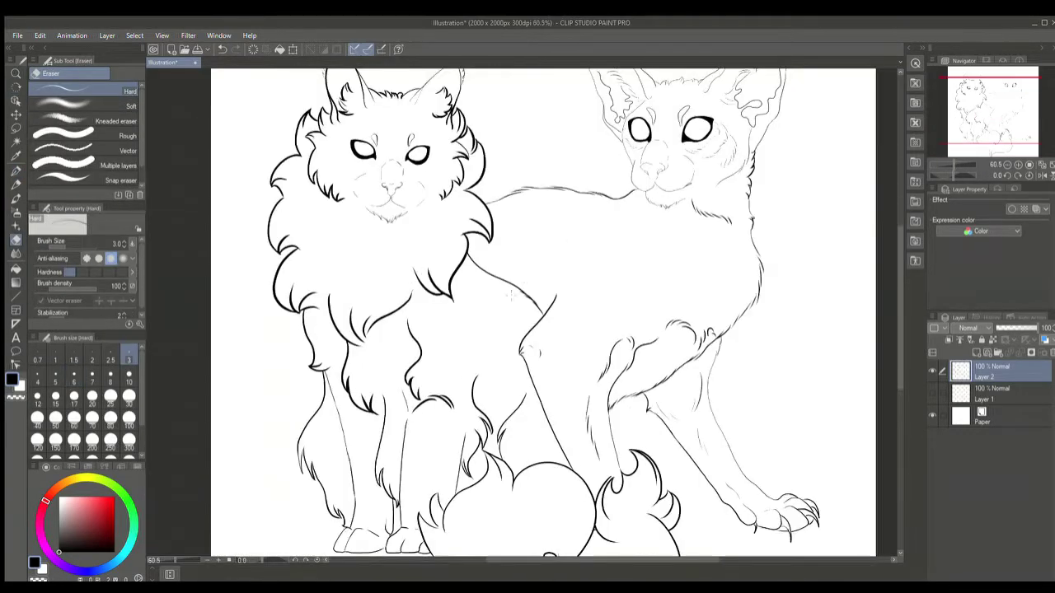
Draw thin muscle contour lines on the short-haired cat's back and flank, and clear the red sketch from Layer 1
key("p")
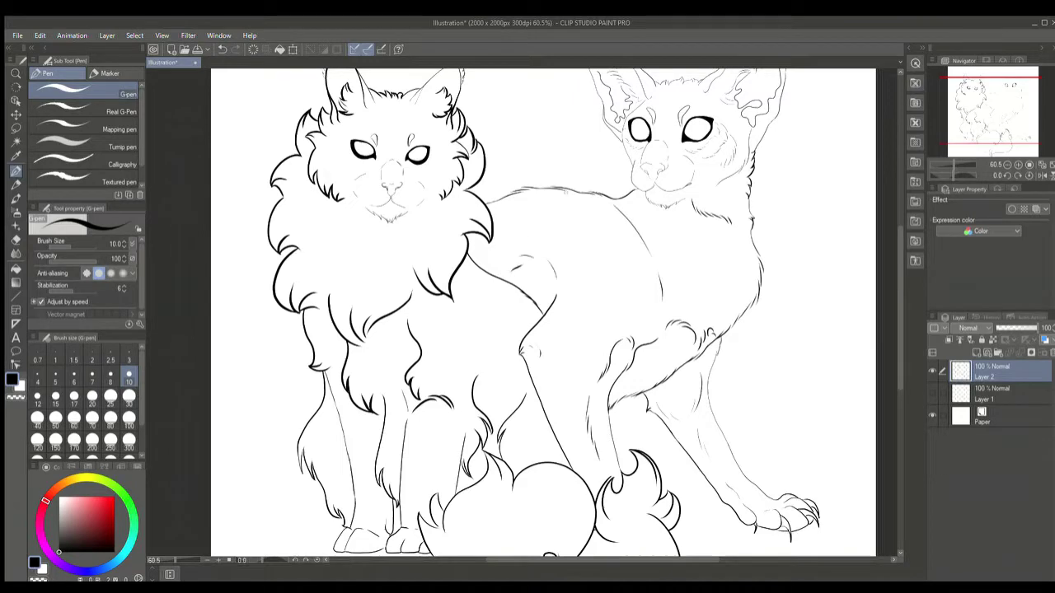
scroll(521, 262, "down", 3)
scroll(521, 262, "up", 1)
scroll(467, 312, "down", 1)
mouse_move(985, 394)
left_mouse_down()
mouse_move(971, 369)
mouse_move(981, 394)
left_mouse_up()
scroll(519, 288, "up", 6)
left_click_drag(527, 165, 225, 68)
scroll(519, 313, "down", 3)
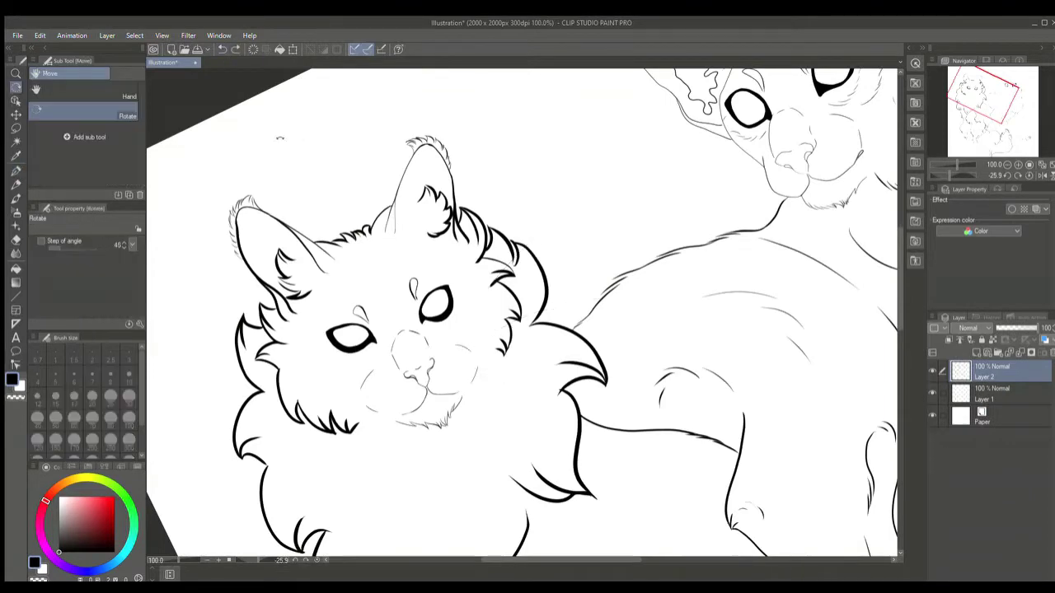
Test the line art for open gaps by auto-selecting an enclosed area with Layer 1 active, and clear the selection
key("r")
left_click(985, 396)
scroll(566, 313, "up", 2)
scroll(365, 175, "down", 1)
key("w")
left_click(495, 377)
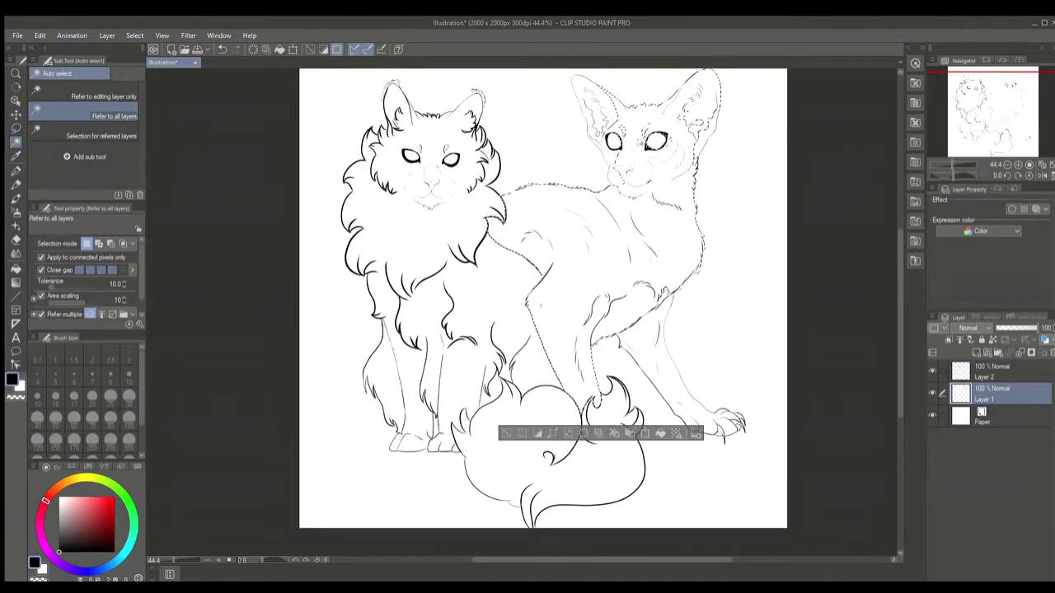
scroll(876, 273, "up", 1)
scroll(875, 273, "down", 1)
key("ctrl+d")
Close gaps in the curled tail's outline on Layer 2 with the G-pen at size 10
key("p")
scroll(875, 272, "up", 4)
key("ctrl+z")
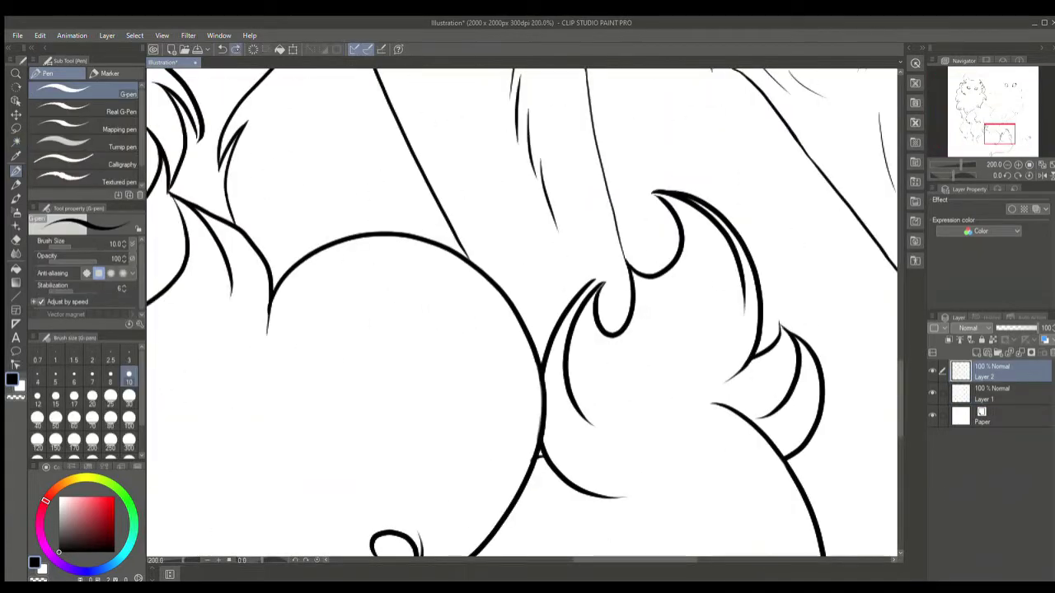
scroll(870, 118, "down", 6)
key("w")
key("ctrl+y")
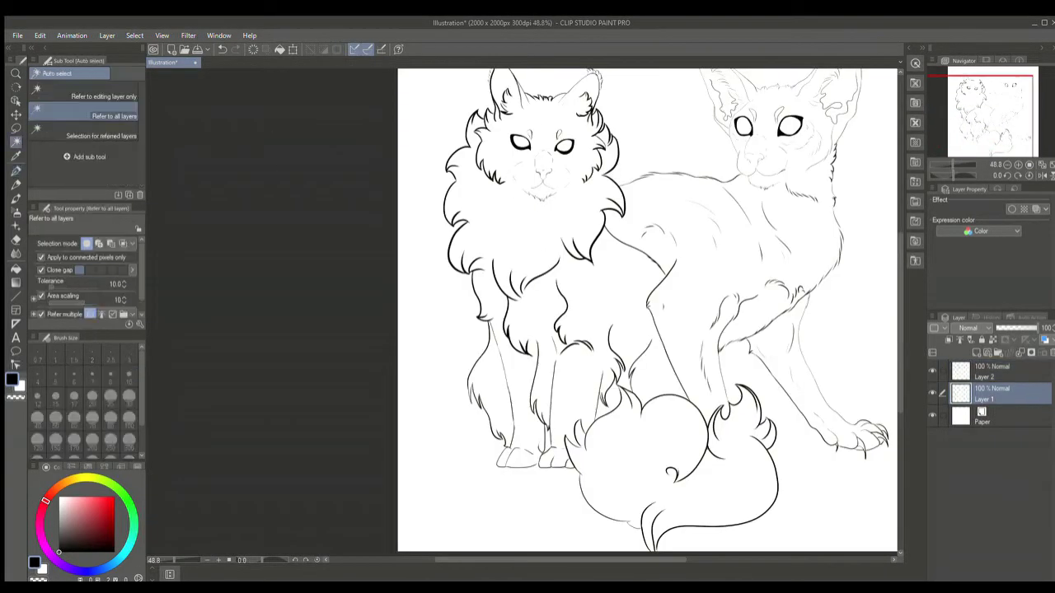
Check and close gaps in the sitting cat's head outline on Layer 2 with the G-pen at size 10
scroll(621, 94, "up", 4)
key("ctrl+z")
key("p")
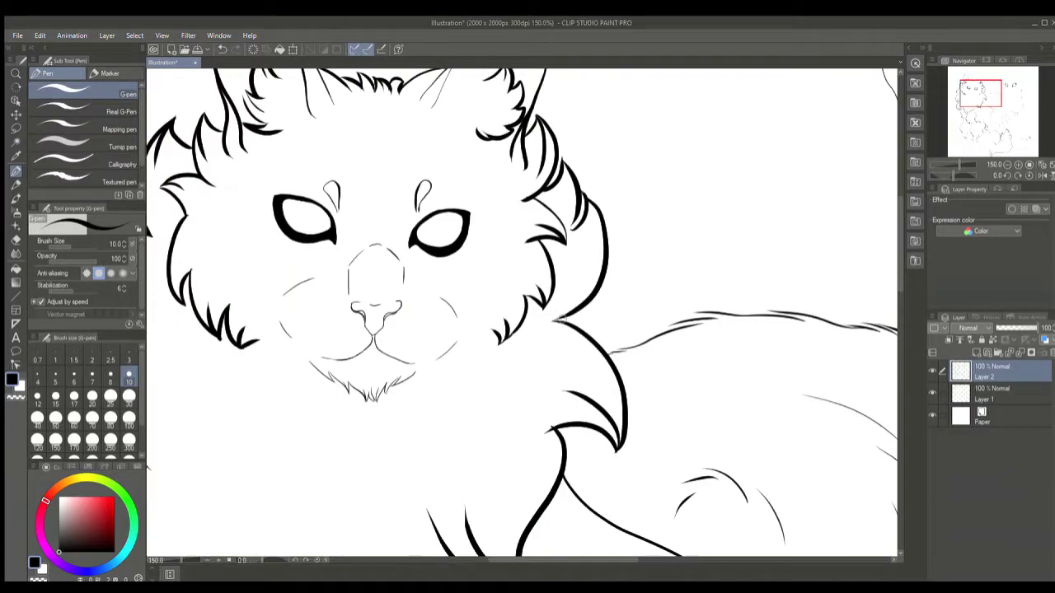
scroll(654, 165, "down", 1)
scroll(454, 89, "up", 2)
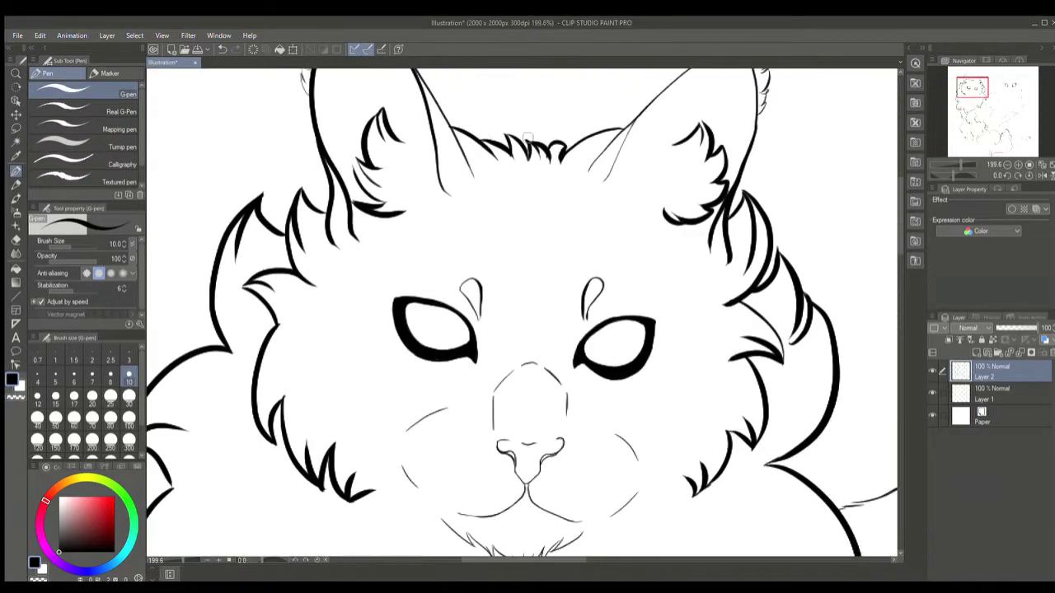
scroll(525, 314, "down", 6)
scroll(524, 313, "up", 3)
key("w")
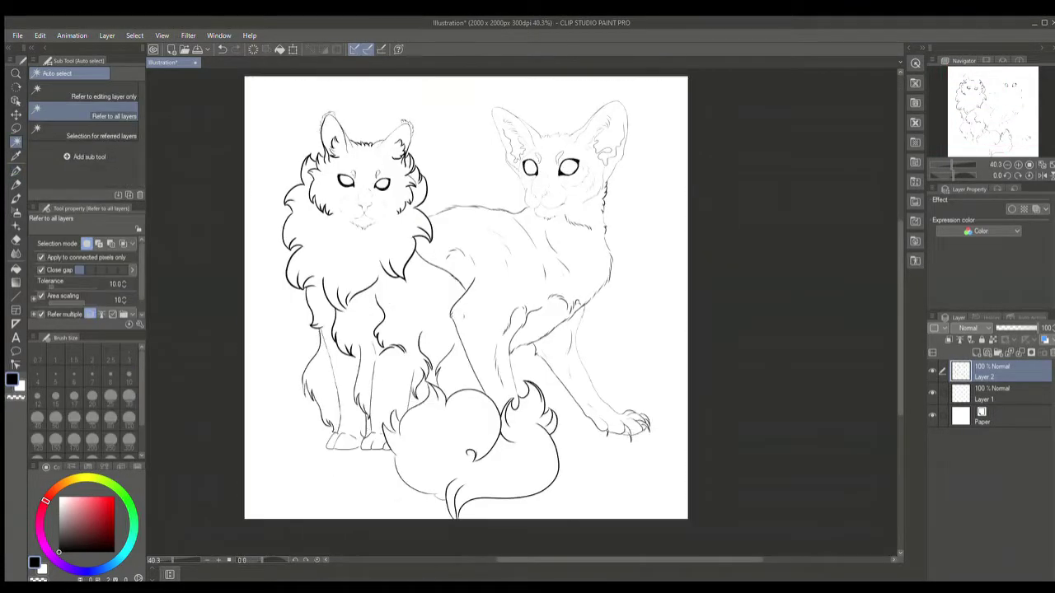
Close the remaining gaps in the sitting cat's outline around its front paws
scroll(492, 482, "up", 5)
key("p")
key("w")
scroll(492, 482, "down", 2)
scroll(492, 482, "up", 1)
scroll(492, 482, "down", 1)
scroll(492, 482, "down", 2)
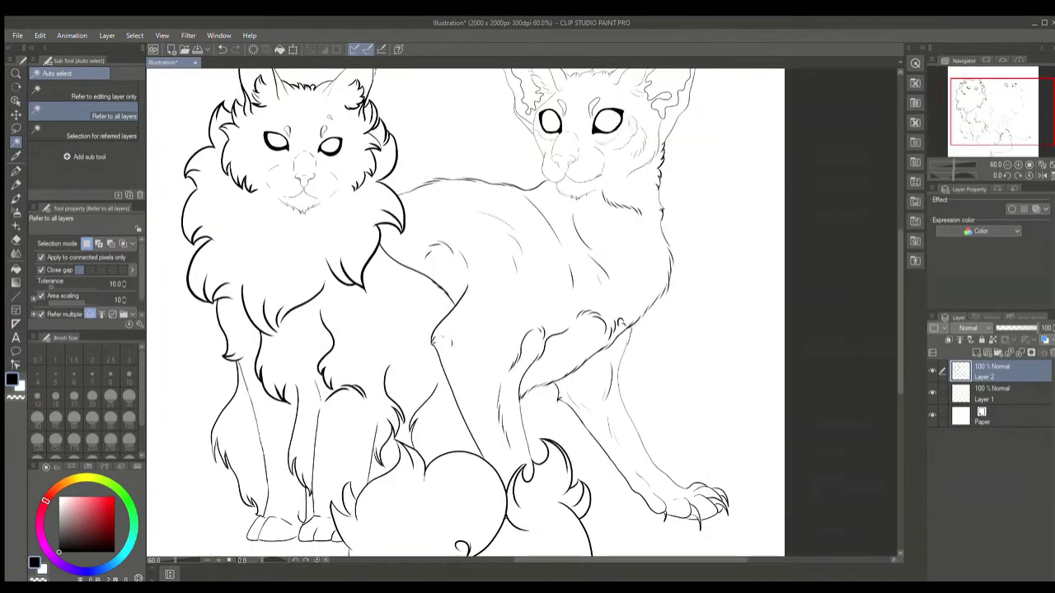
scroll(492, 482, "up", 1)
scroll(377, 492, "up", 4)
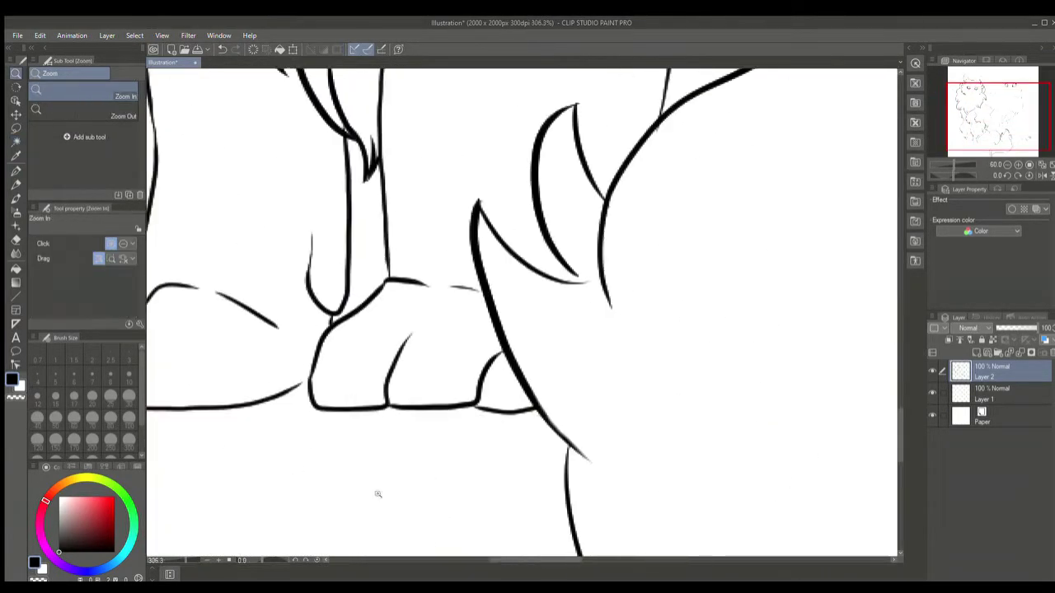
key("p")
scroll(377, 492, "down", 5)
Auto-select the sitting cat's body and paint it white on Layer 1 with the G-pen at size 300
key("w")
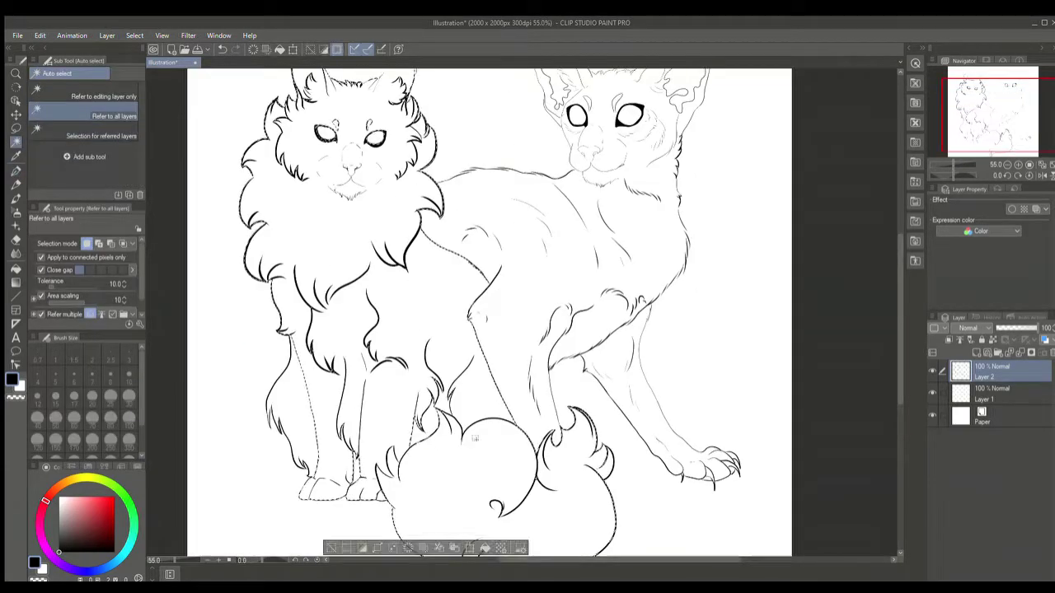
left_click(346, 346)
scroll(494, 313, "down", 4)
scroll(495, 314, "up", 3)
key("p")
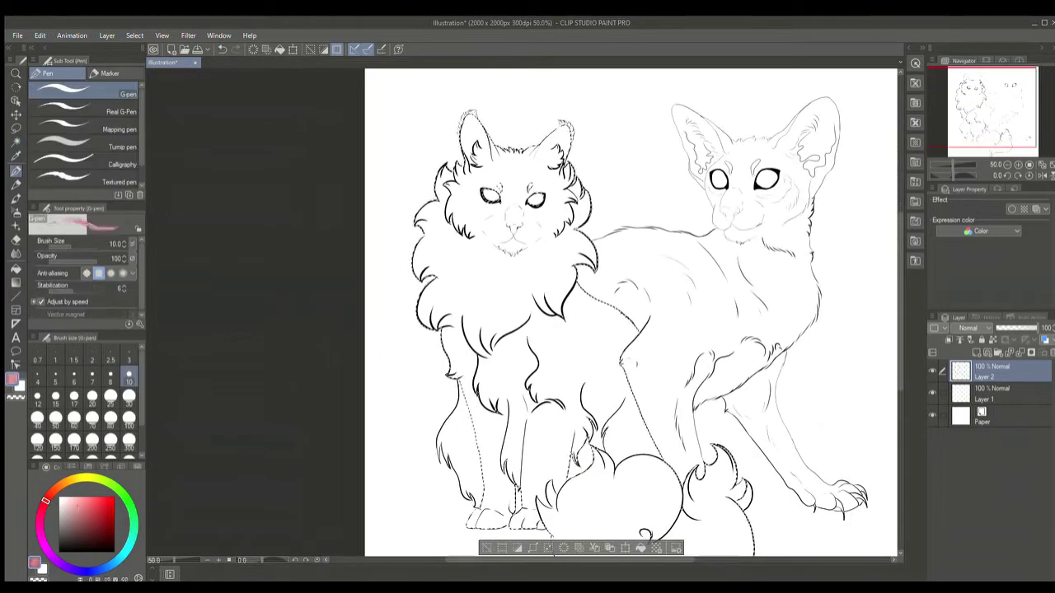
key("alt+bracketleft")
scroll(635, 123, "up", 1)
scroll(635, 123, "down", 3)
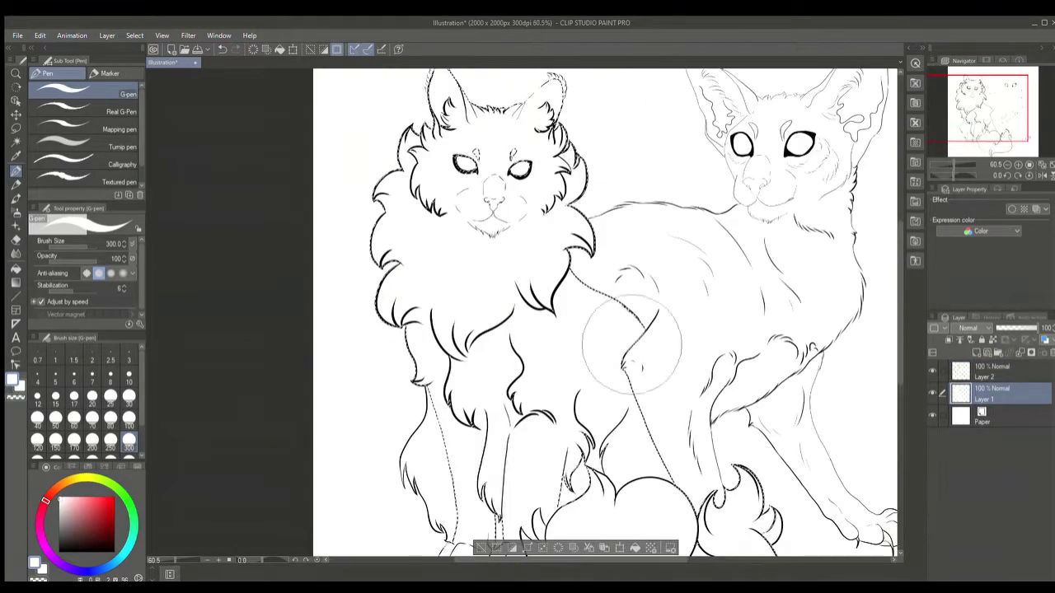
scroll(585, 322, "up", 1)
scroll(585, 322, "down", 1)
Paint the tail, the foreleg fur and the paws of the sitting cat white on Layer 1
scroll(585, 317, "up", 5)
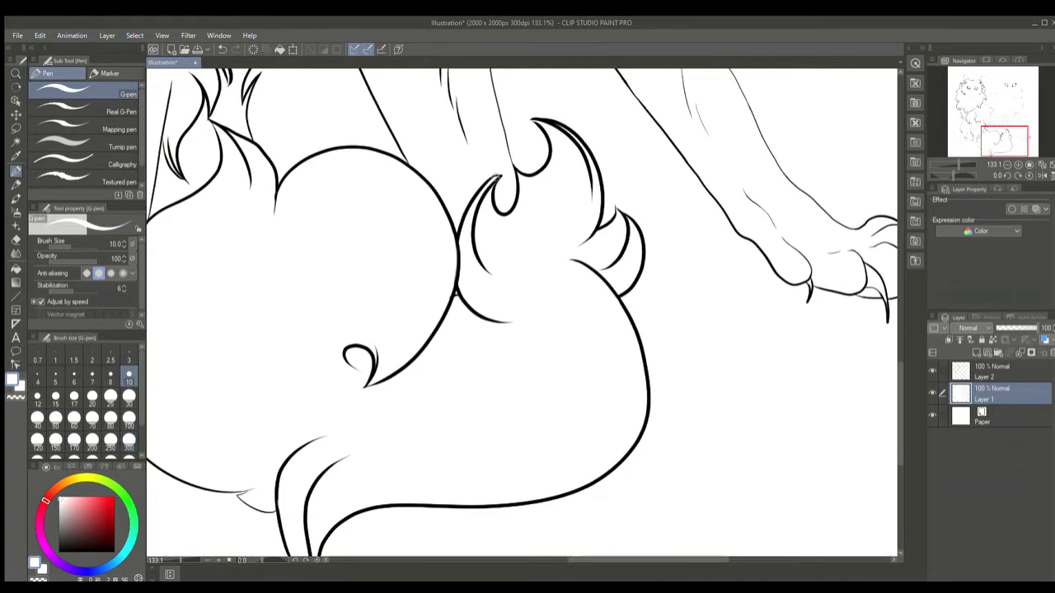
scroll(455, 293, "down", 3)
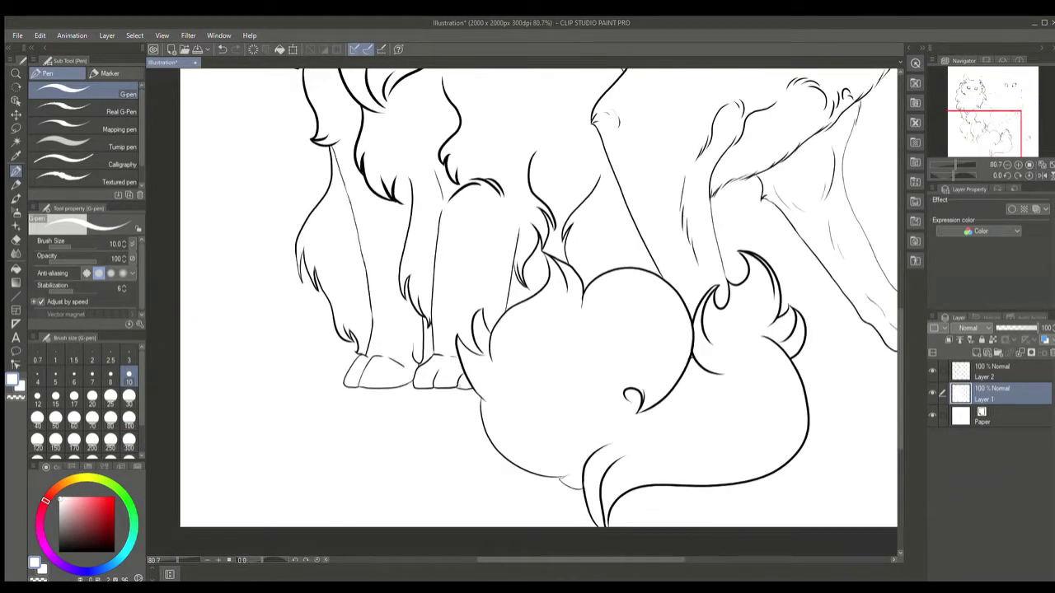
left_click_drag(330, 145, 305, 211)
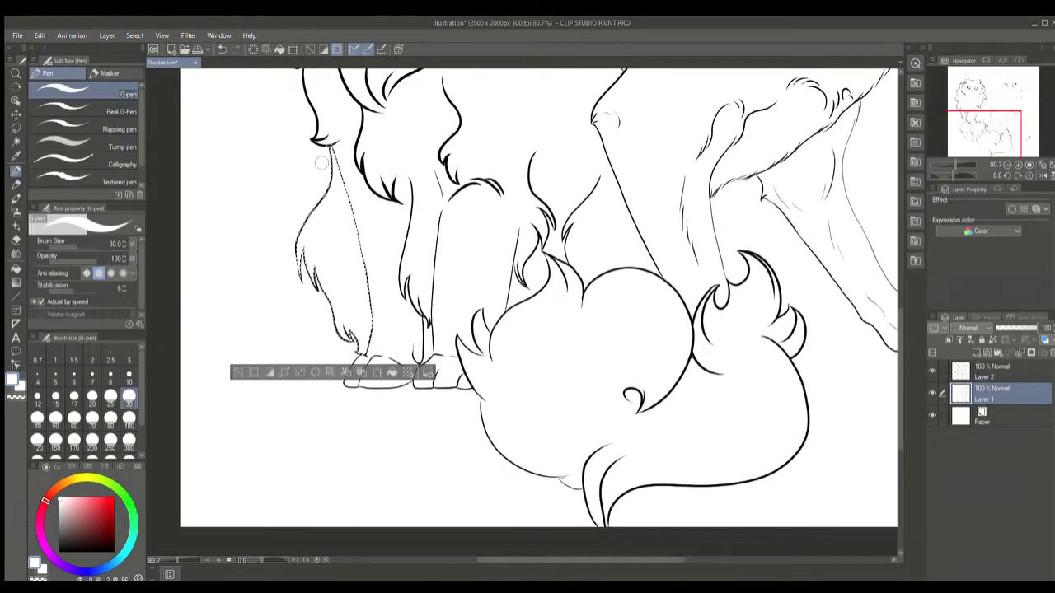
key("ctrl+d")
scroll(349, 310, "up", 3)
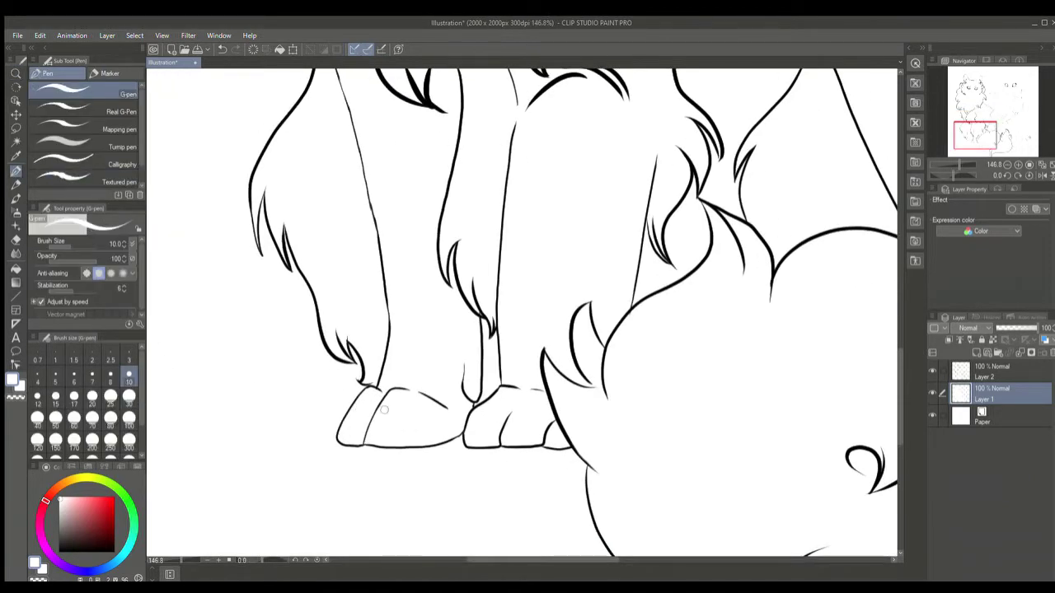
scroll(257, 246, "down", 5)
Touch up the sitting cat's cheek fur and mane edges with white at size 10
scroll(601, 264, "up", 6)
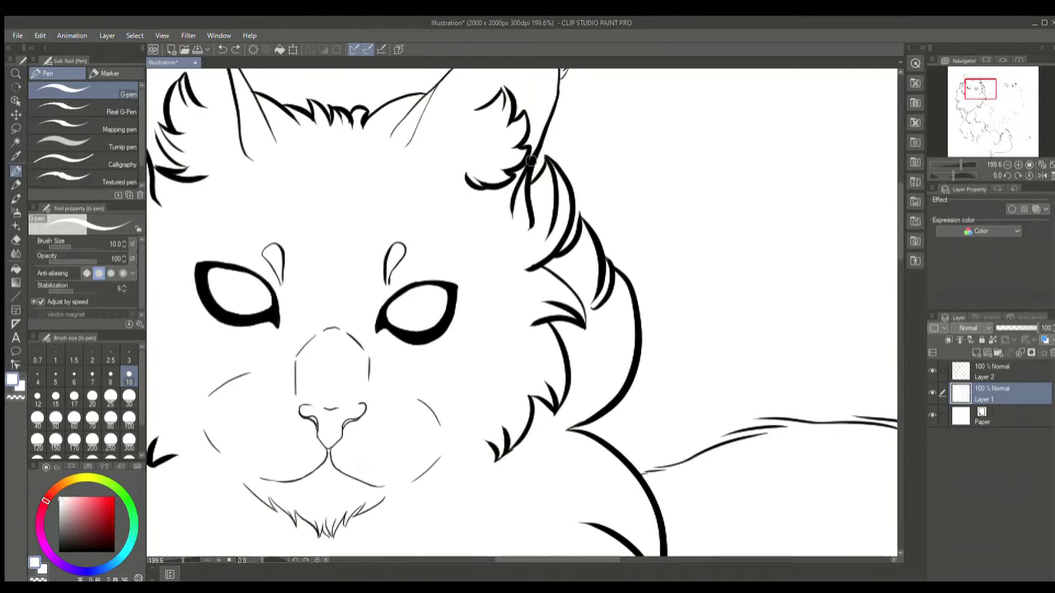
scroll(532, 160, "up", 2)
scroll(495, 178, "down", 3)
scroll(474, 190, "up", 3)
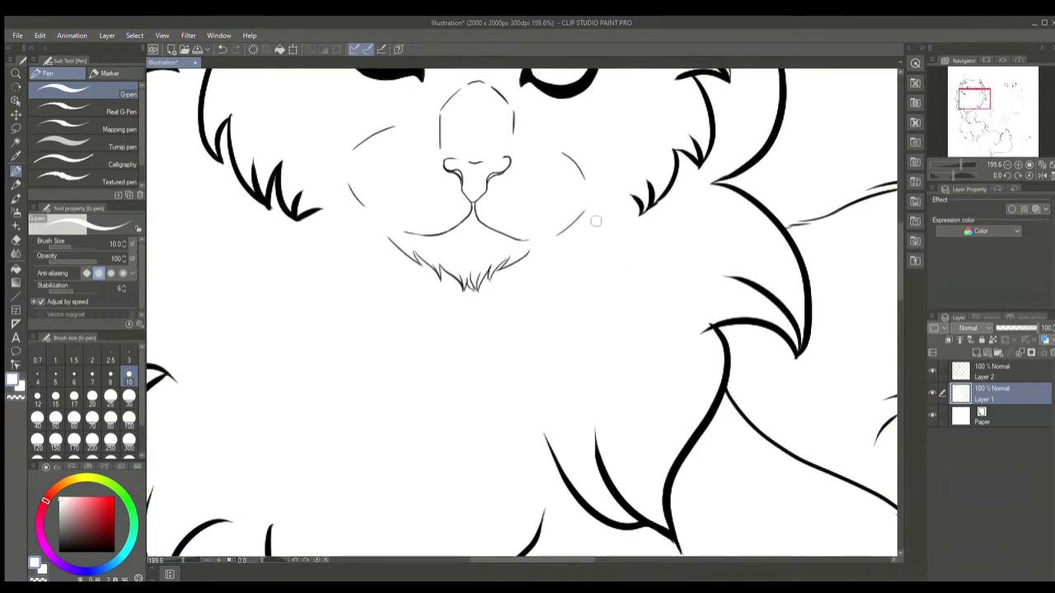
Paint inside the hair tufts of the sitting cat's left ear tip white with the G-pen at size 3
scroll(596, 221, "down", 3)
key("bracketleft")
key("bracketleft")
key("bracketleft")
key("bracketleft")
key("bracketleft")
key("bracketleft")
scroll(445, 83, "up", 6)
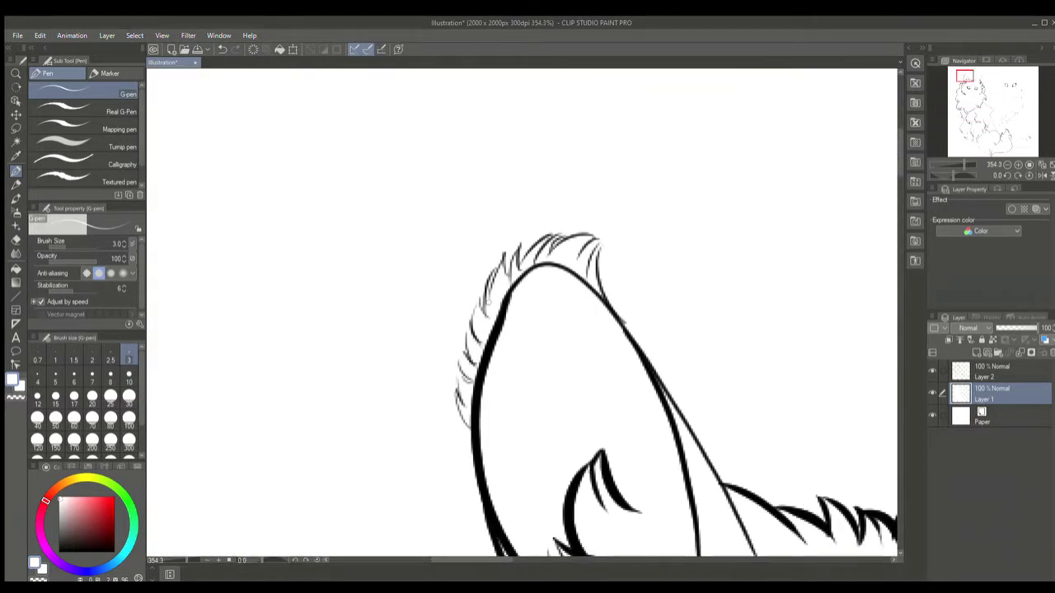
key("bracketright")
key("bracketright")
key("bracketright")
key("bracketleft")
key("bracketleft")
key("bracketleft")
left_click_drag(528, 313, 495, 272)
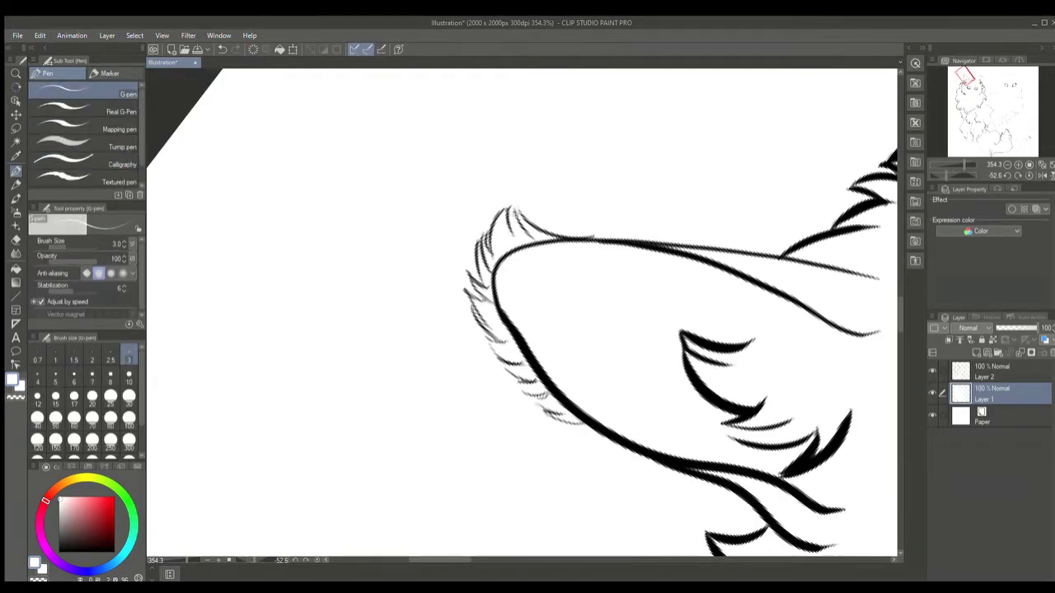
scroll(528, 313, "up", 5)
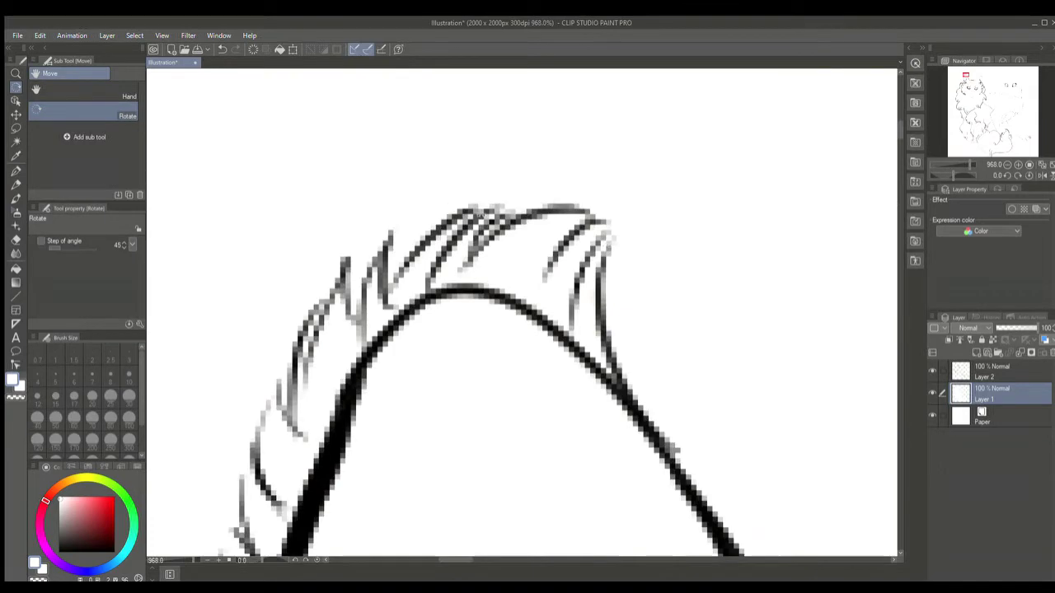
Paint inside the hair tufts of the sitting cat's right ear tip white at size 3
scroll(575, 266, "down", 4)
scroll(336, 234, "up", 5)
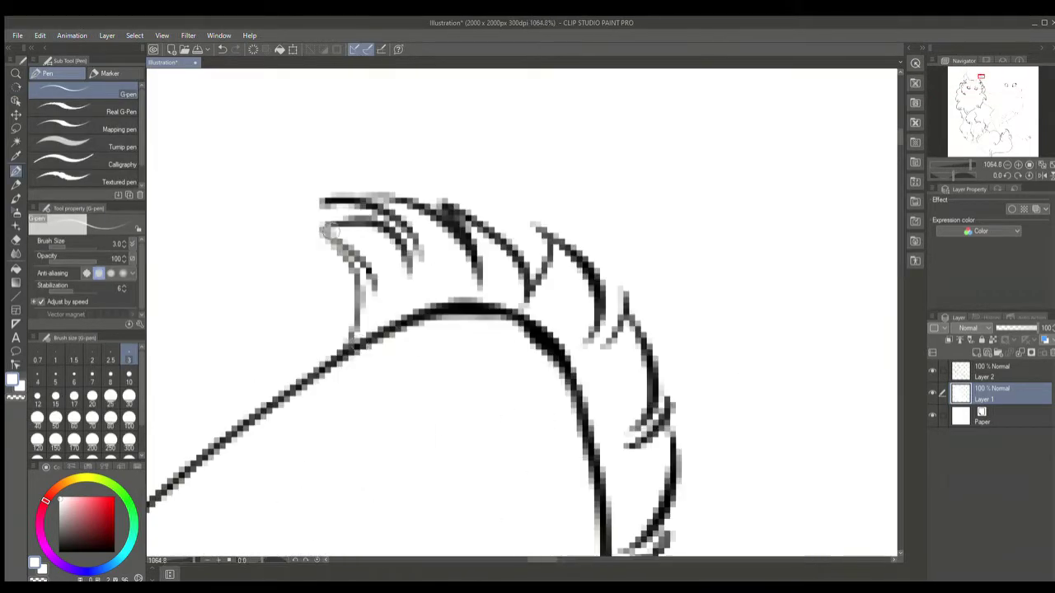
left_click_drag(368, 202, 407, 211)
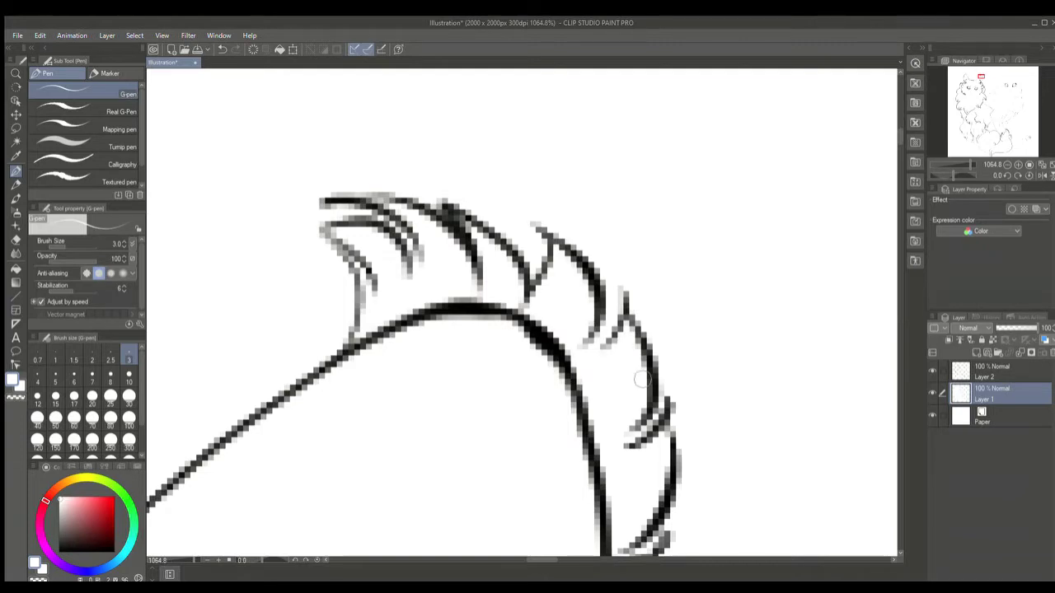
Touch up the sitting cat's haunch fur above the tail with white at size 30
scroll(521, 313, "down", 5)
scroll(647, 260, "down", 6)
scroll(577, 371, "up", 3)
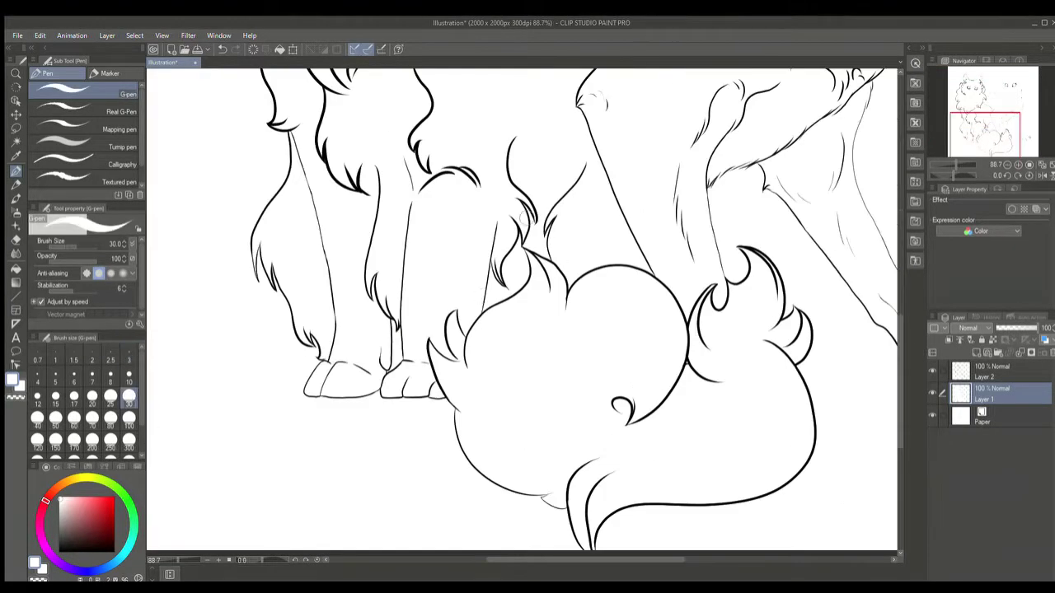
scroll(522, 309, "down", 5)
scroll(522, 309, "up", 3)
Add a new layer below Layer 1, then select the short-haired cat's body and legs and paint them near-black
key("ctrl+shift+n")
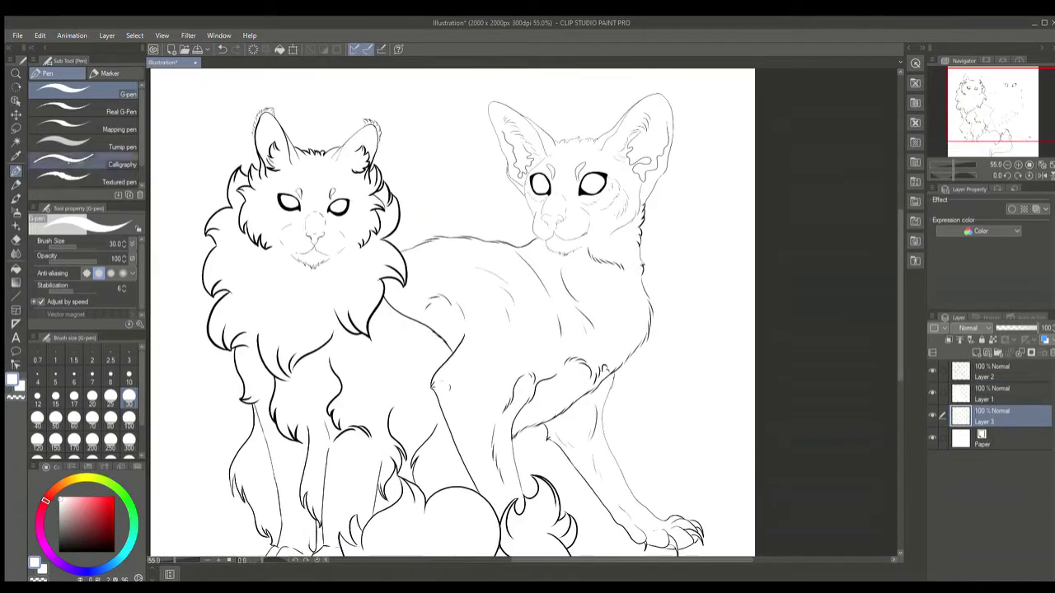
key("w")
key("p")
mouse_move(403, 272)
left_mouse_down()
mouse_move(462, 396)
mouse_move(494, 503)
mouse_move(650, 272)
left_mouse_up()
key("Delete")
mouse_move(404, 272)
left_mouse_down()
mouse_move(577, 412)
mouse_move(675, 528)
left_mouse_up()
key("w")
left_click(627, 461)
key("p")
Select the short-haired cat's head, ear and chin areas and paint them near-black on Layer 3
key("w")
left_click(577, 157)
key("p")
mouse_move(544, 206)
left_mouse_down()
mouse_move(651, 124)
mouse_move(659, 90)
left_mouse_up()
key("w")
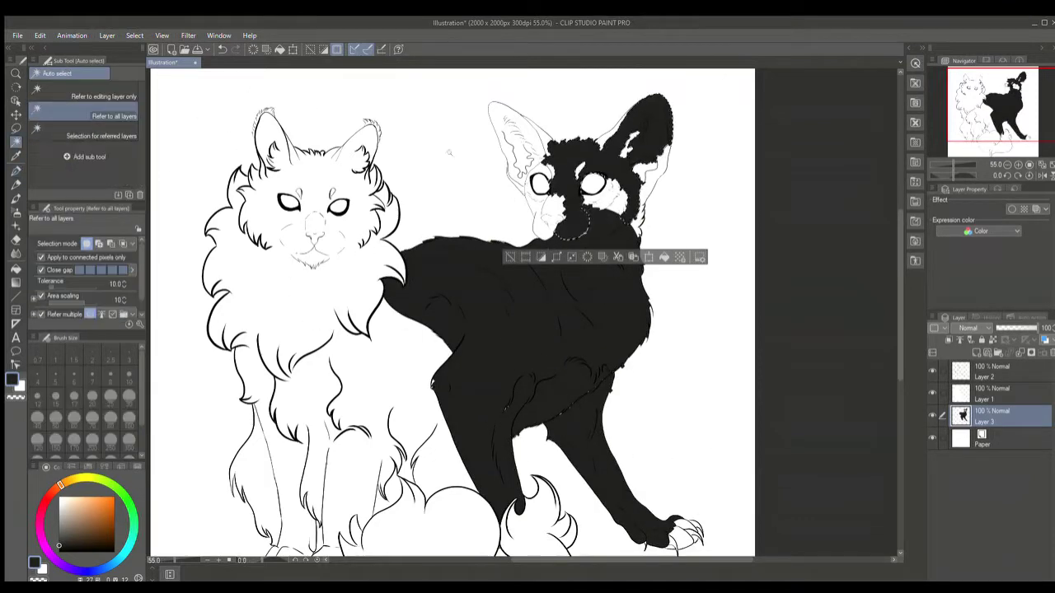
key("p")
Extend the near-black base to the outline along the short-haired cat's back with the G-pen at size 10
scroll(545, 281, "up", 1)
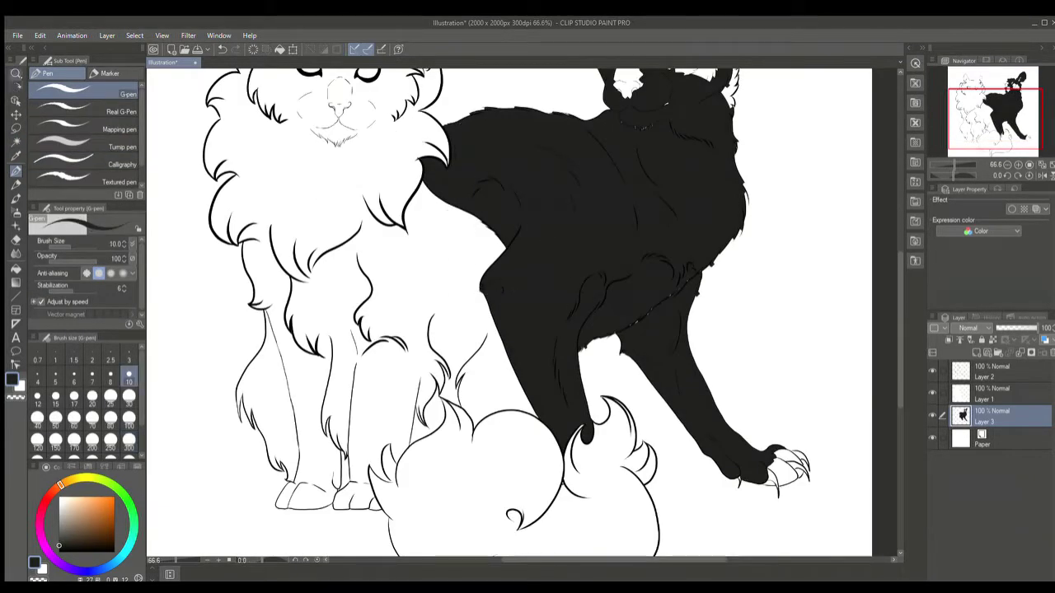
scroll(462, 189, "up", 5)
key("r")
scroll(511, 173, "down", 3)
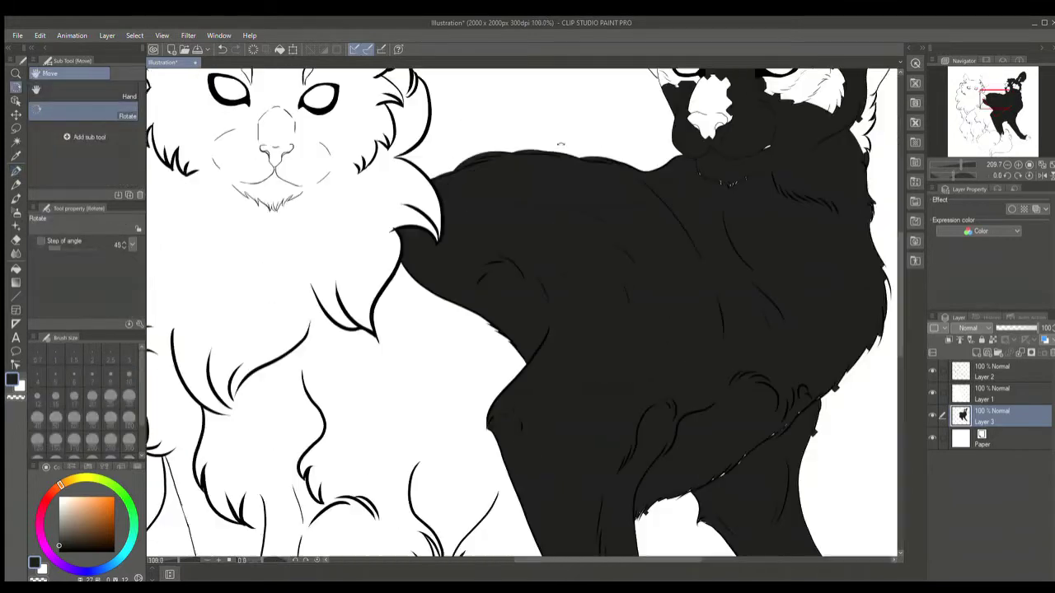
scroll(560, 144, "down", 1)
scroll(558, 128, "up", 5)
key("p")
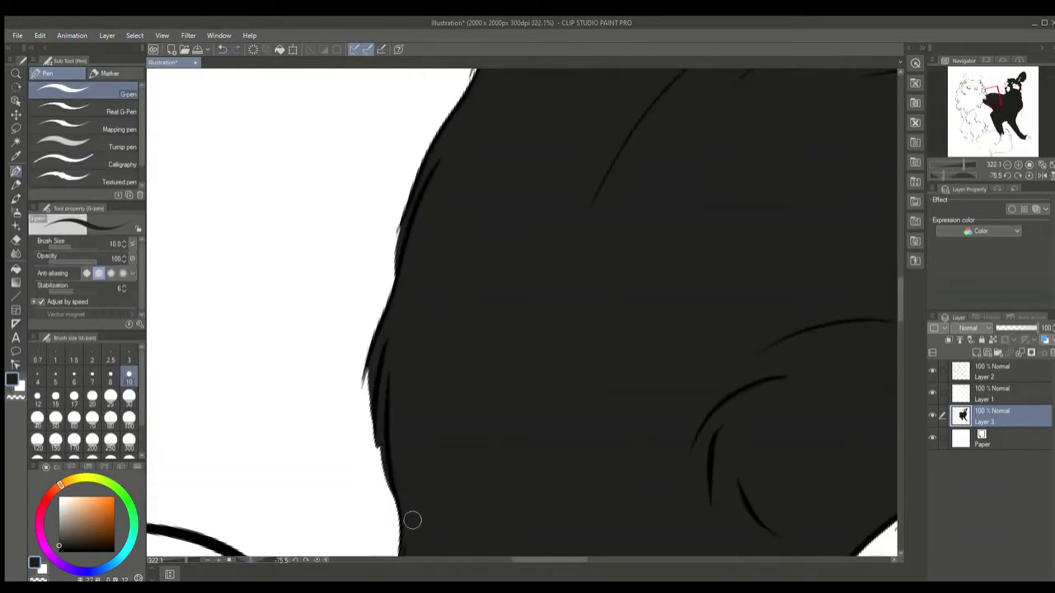
scroll(598, 282, "down", 4)
scroll(539, 173, "up", 3)
scroll(513, 418, "down", 7)
key("r")
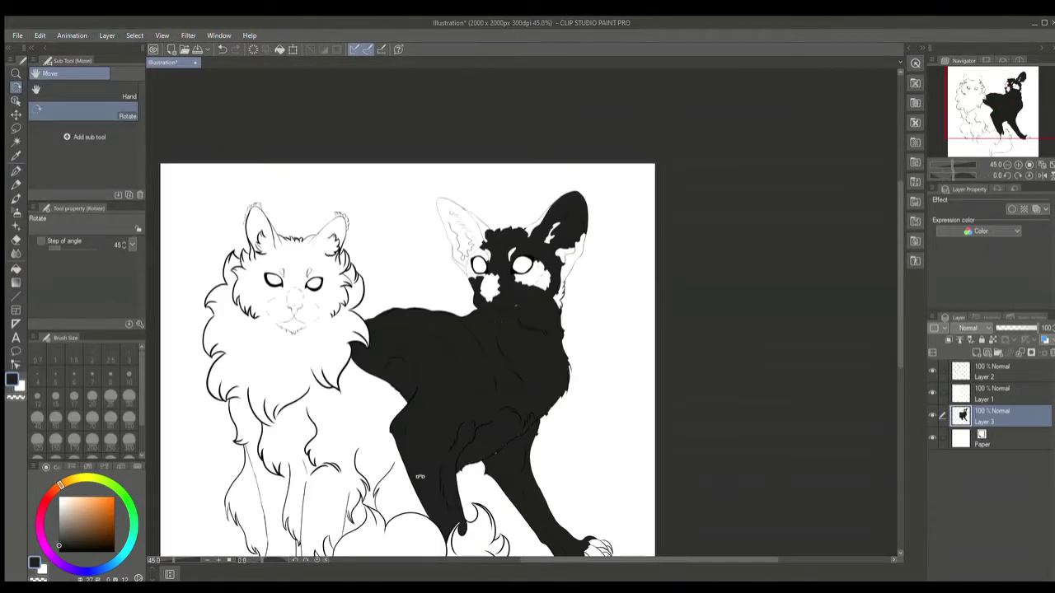
Paint the short-haired cat's muzzle, cheek and eye surroundings near-black with the G-pen, leaving the eyes and brow marks white
scroll(491, 375, "up", 5)
key("p")
left_click_drag(461, 412, 483, 319)
scroll(472, 486, "down", 6)
scroll(472, 485, "up", 8)
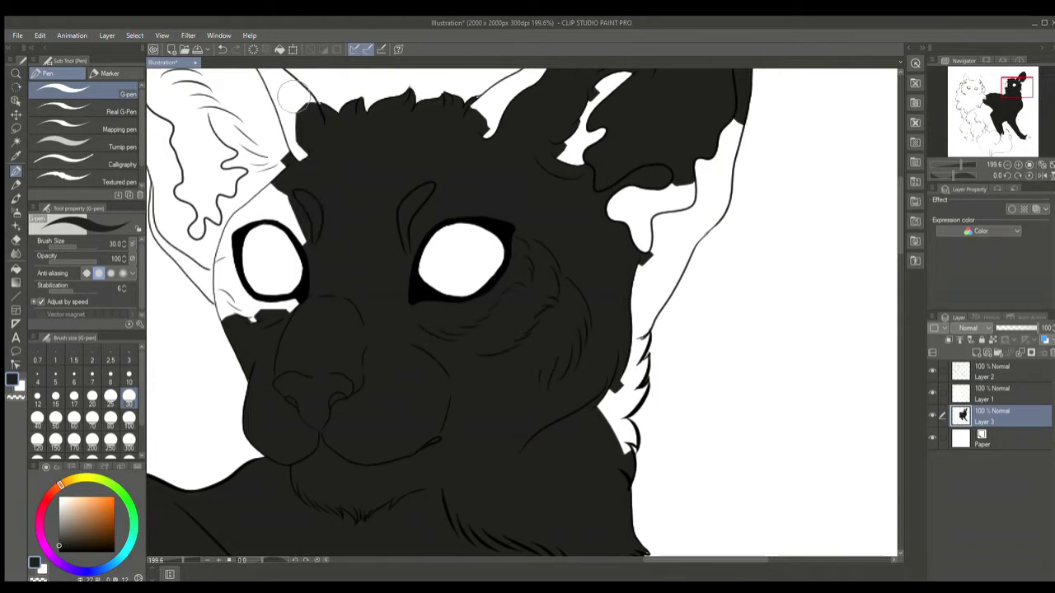
left_click(129, 378)
mouse_move(248, 320)
left_mouse_down()
mouse_move(220, 288)
mouse_move(241, 290)
mouse_move(216, 267)
left_mouse_up()
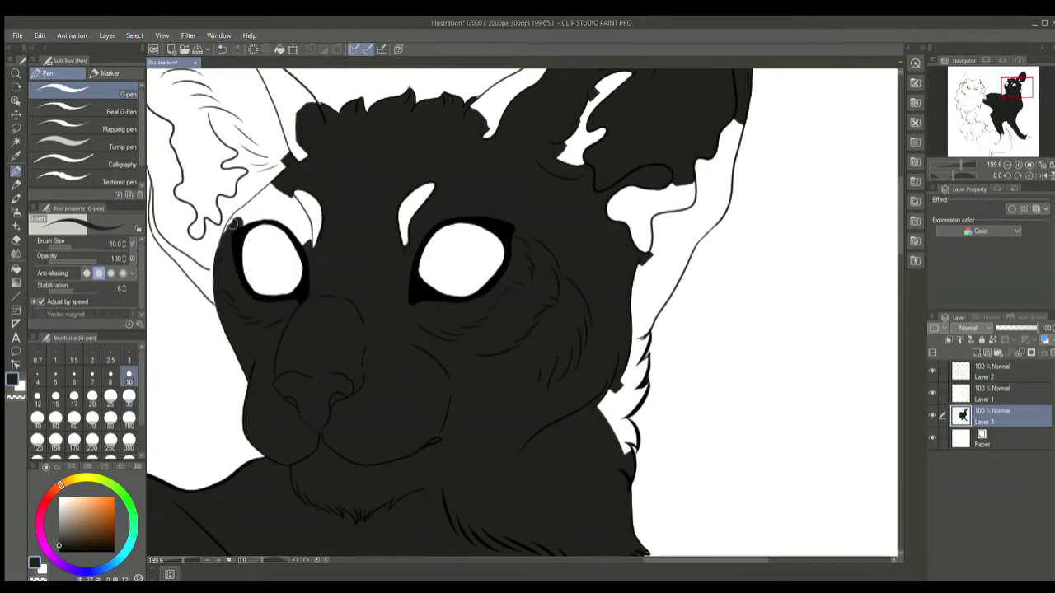
left_click_drag(281, 206, 306, 232)
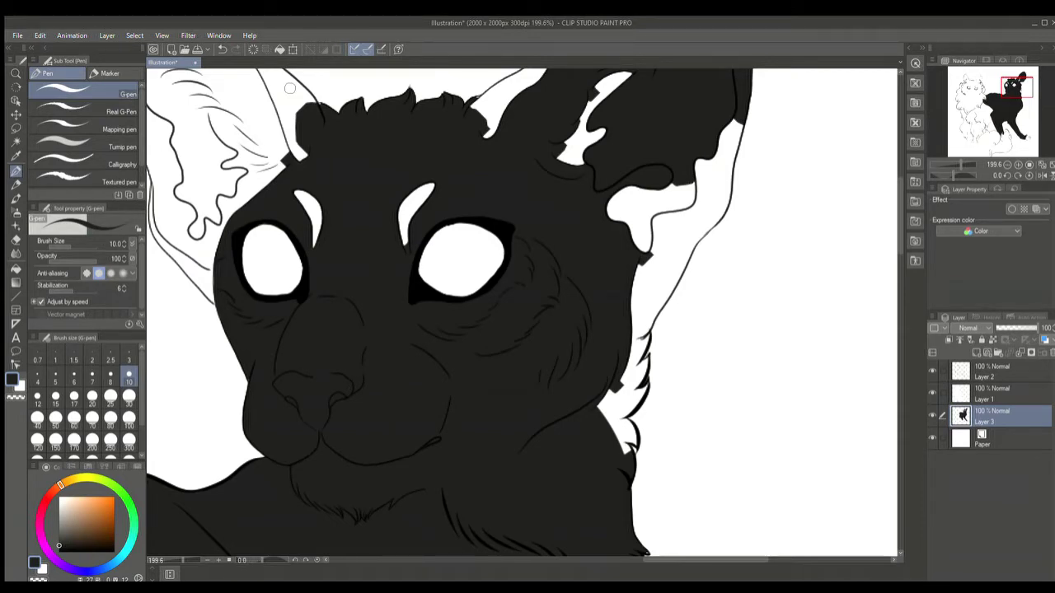
scroll(290, 88, "down", 3)
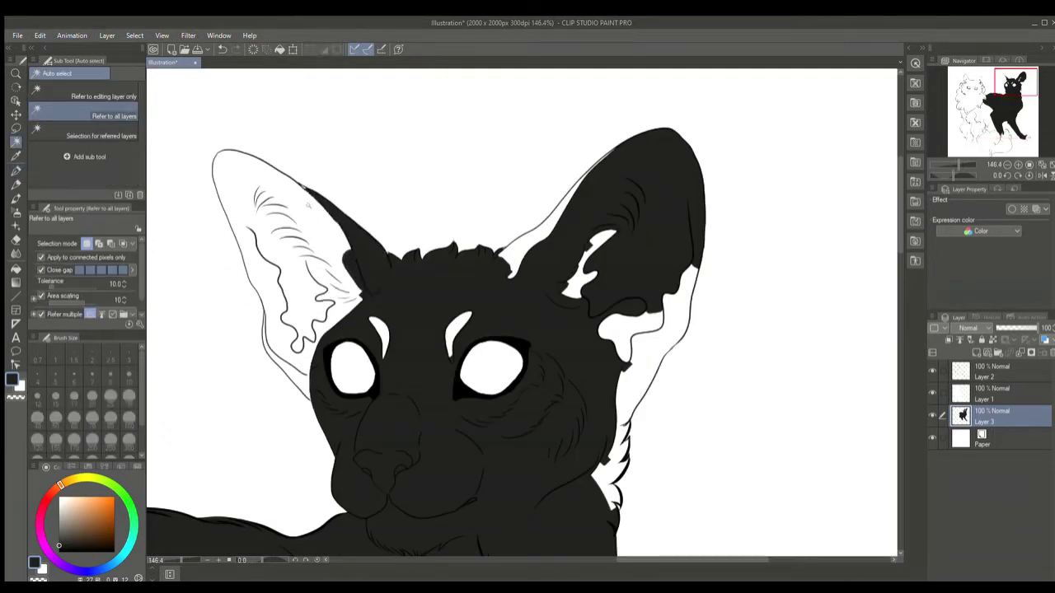
Fill both of the short-haired cat's ears and the side of its neck near-black, covering the remaining gaps at size 30
key("ctrl+z")
key("ctrl+d")
key("g")
left_click(266, 314)
key("p")
left_click(128, 360)
key("g")
key("p")
left_click(129, 396)
left_click_drag(627, 462, 607, 234)
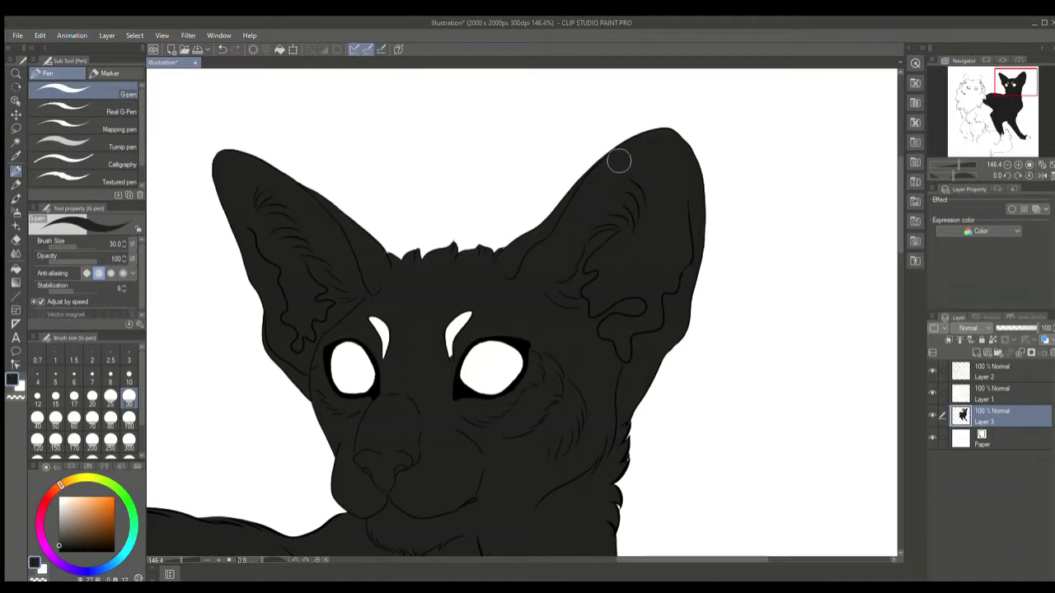
Clean up the near-black base along the short-haired cat's chest and upper front leg at size 10, closing gaps and erasing overspill
left_click(129, 379)
scroll(594, 361, "down", 6)
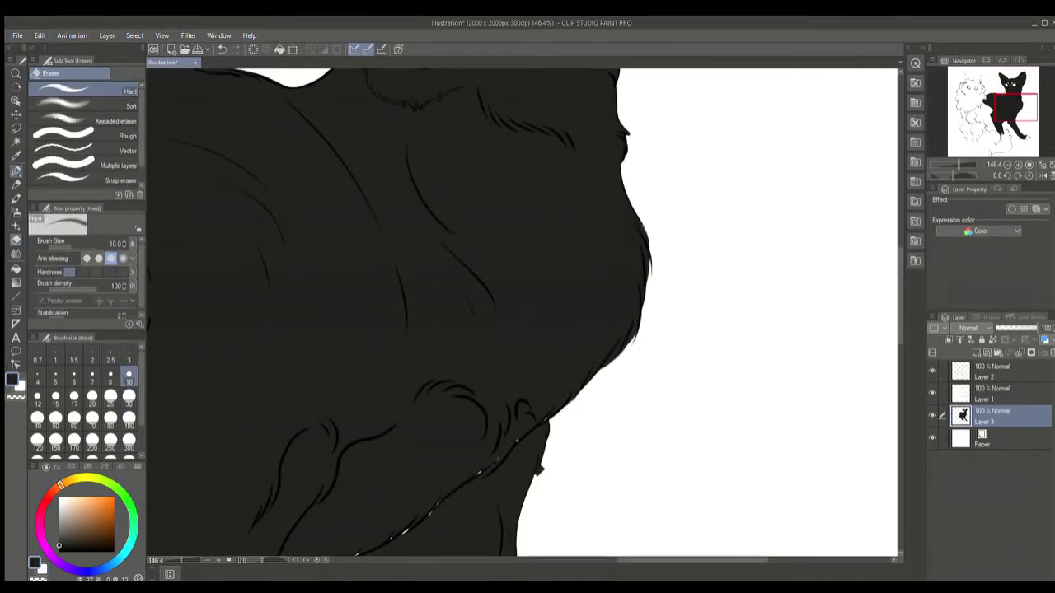
key("e")
scroll(370, 171, "down", 3)
key("p")
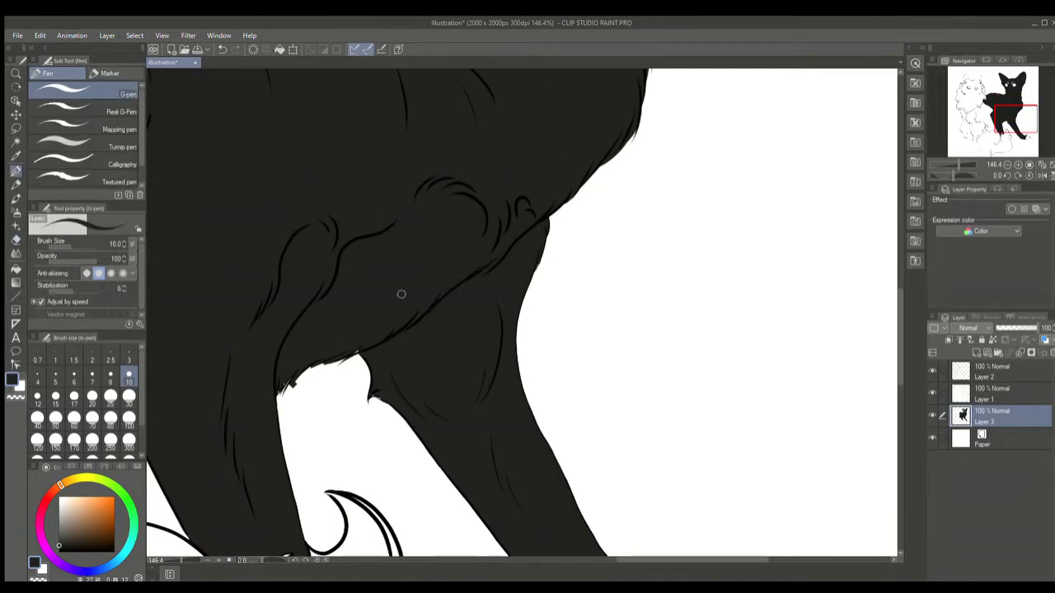
key("ctrl+minus")
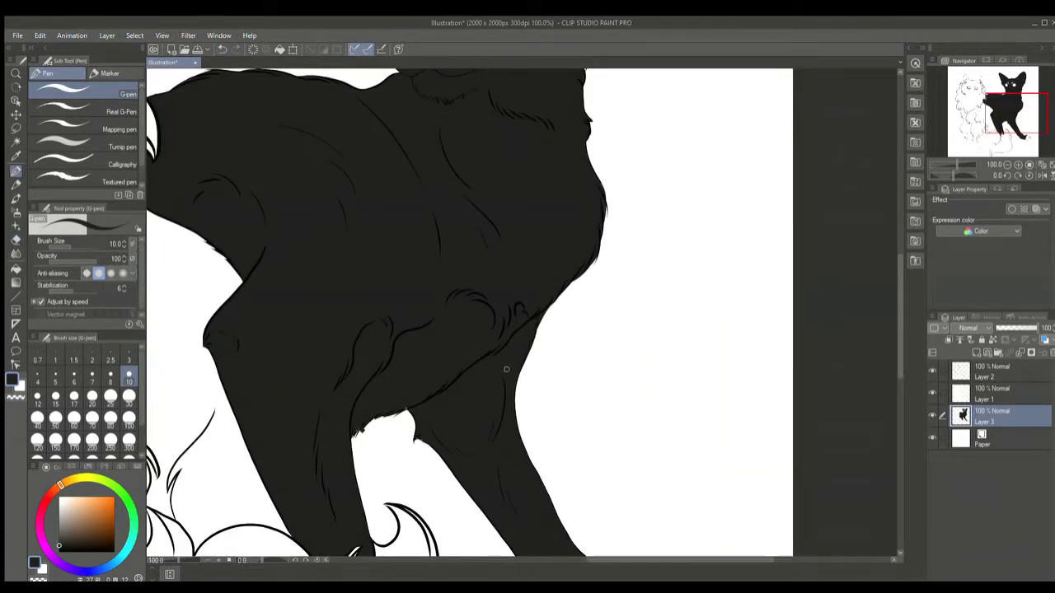
key("ctrl+minus")
key("ctrl+minus")
key("ctrl+minus")
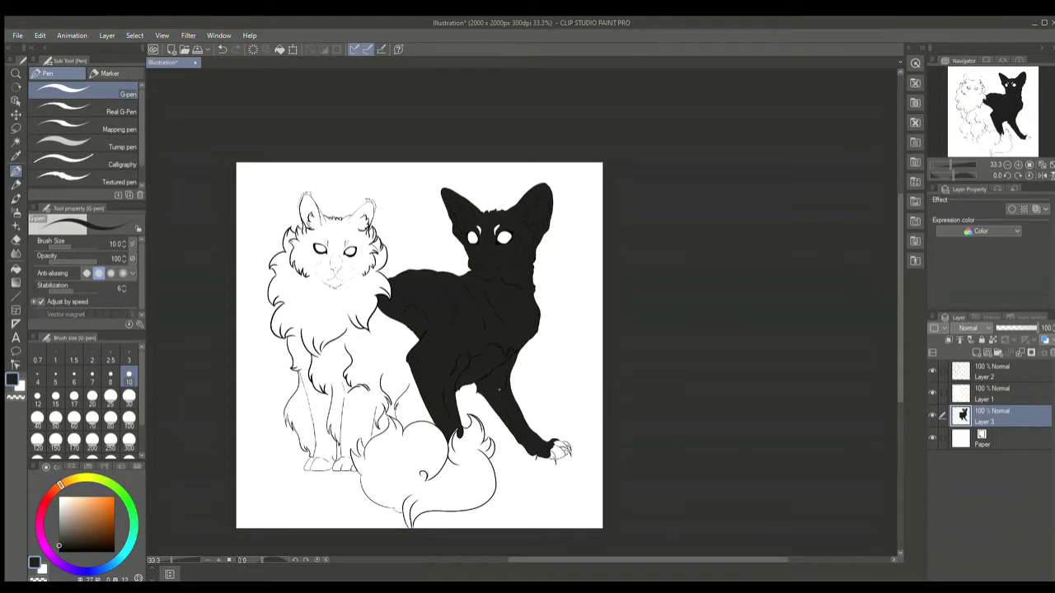
Paint the toes of the short-haired cat's extended front paw near-black, using size 3 for the narrow areas
scroll(552, 449, "up", 5)
left_click_drag(511, 413, 594, 330)
left_click_drag(577, 396, 626, 338)
key("bracketleft")
key("bracketleft")
key("bracketleft")
key("bracketleft")
key("bracketleft")
key("bracketleft")
left_click_drag(609, 373, 626, 398)
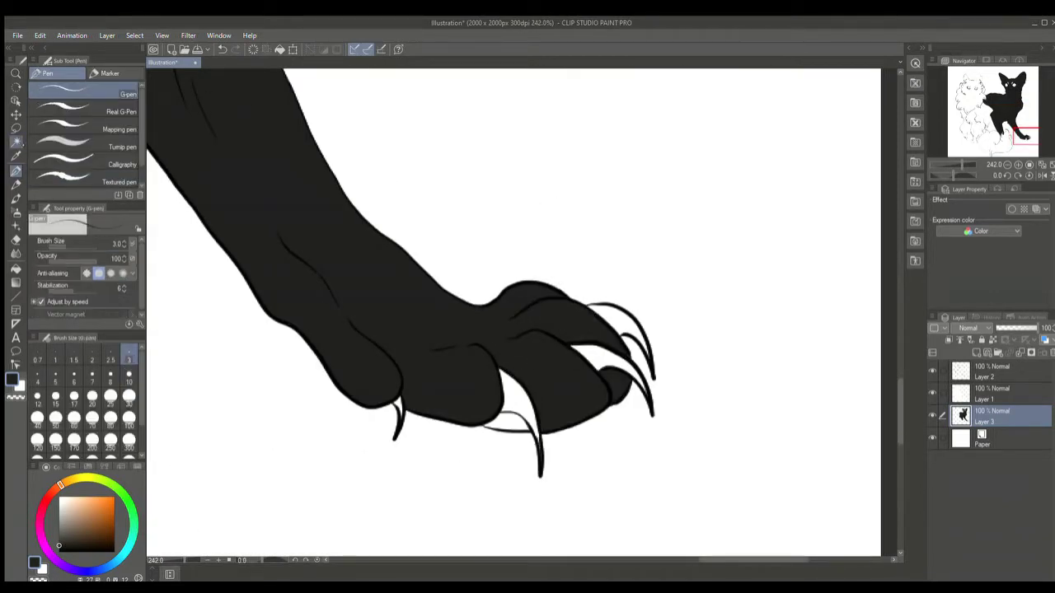
Fill the small gaps in the belly fur between the short-haired cat's legs with near-black at size 3
scroll(431, 384, "down", 8)
scroll(384, 466, "up", 10)
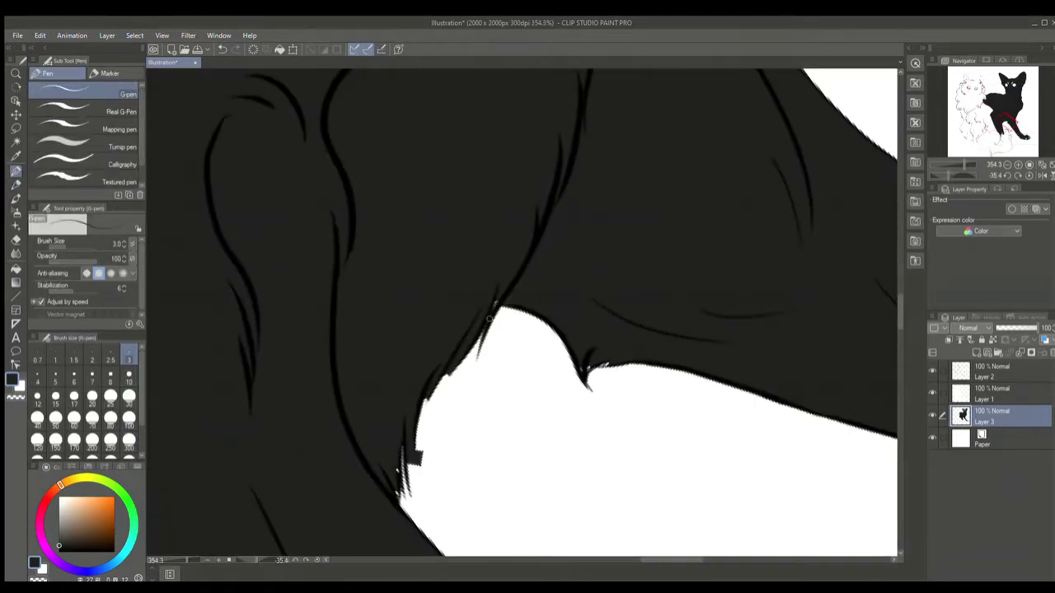
left_click_drag(403, 449, 401, 498)
left_click_drag(416, 431, 397, 505)
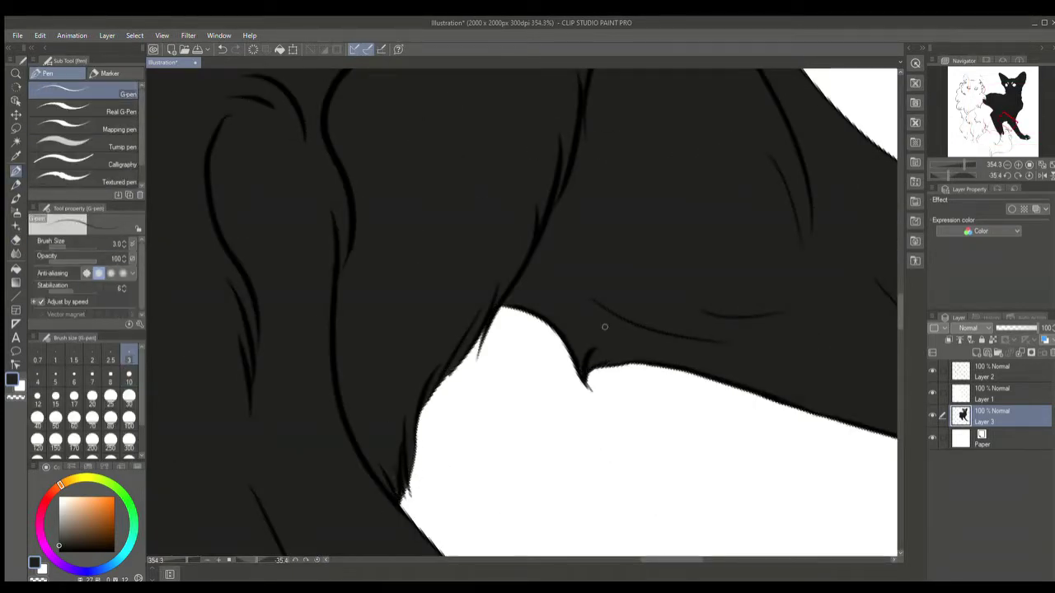
Touch up the short-haired cat's flank edge with white on Layer 1 and its head tuft with near-black on Layer 3
scroll(587, 377, "down", 8)
scroll(437, 412, "up", 8)
key("alt+bracketright")
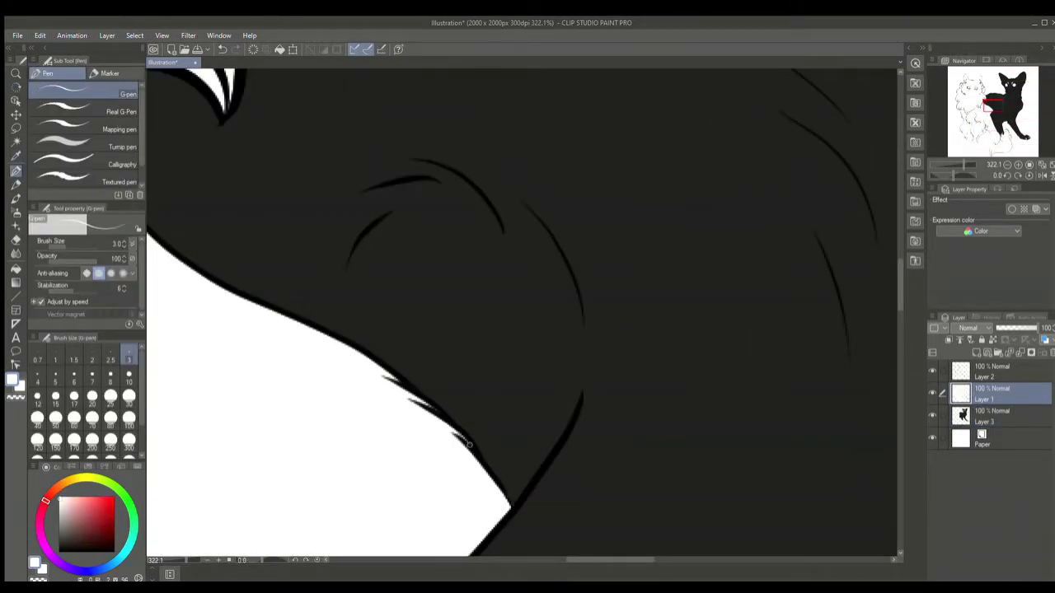
scroll(437, 411, "down", 8)
scroll(590, 220, "up", 9)
key("alt+bracketleft")
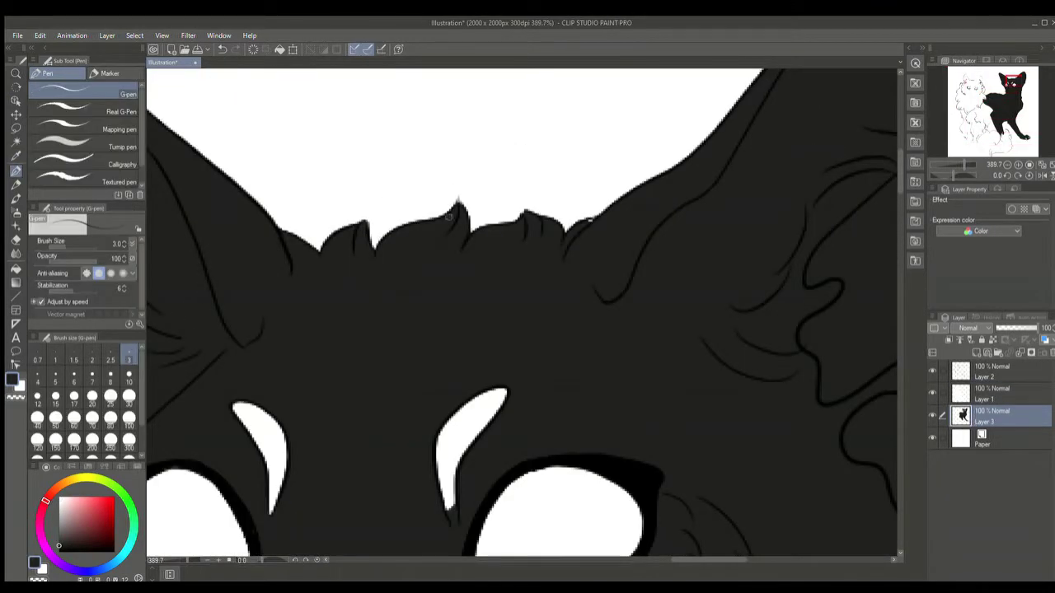
Touch up the short-haired cat's eye outlines with black on Layer 2 at size 3
scroll(590, 220, "down", 8)
scroll(497, 298, "up", 10)
key("alt+bracketright")
key("alt+bracketright")
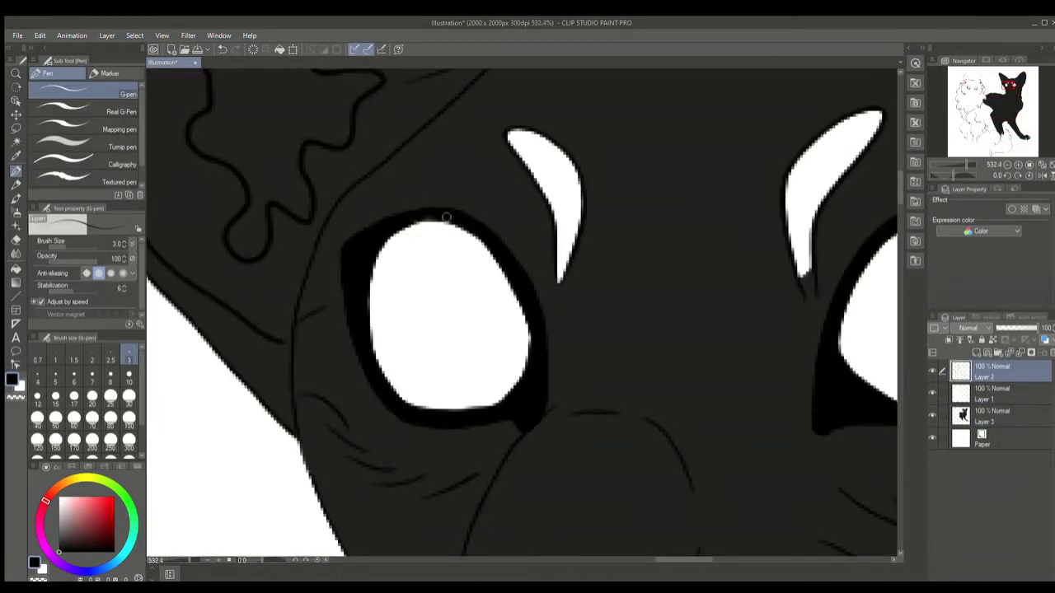
scroll(748, 243, "down", 8)
scroll(747, 243, "up", 4)
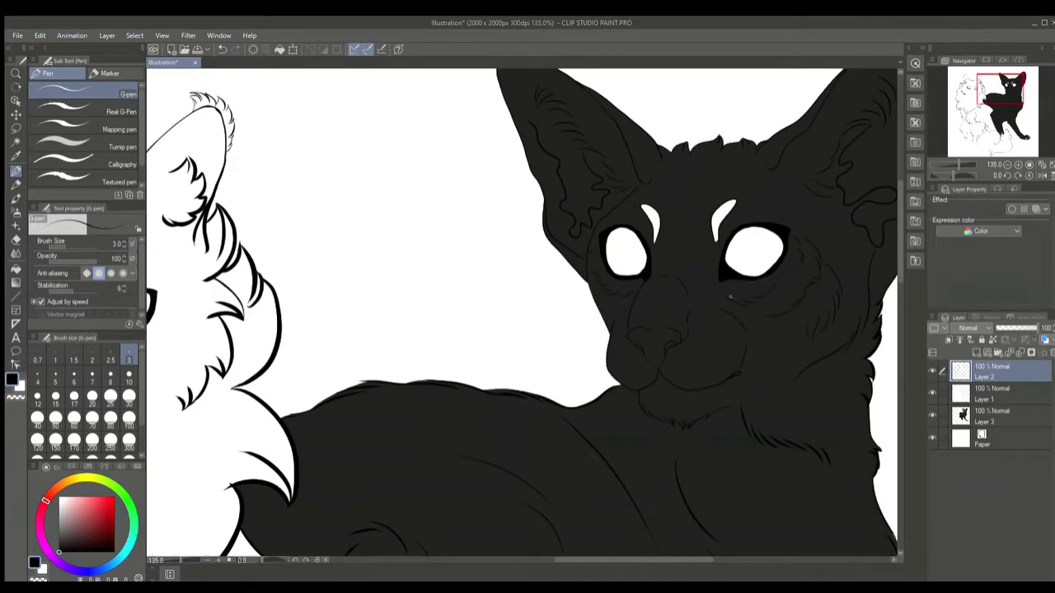
scroll(644, 180, "down", 3)
scroll(645, 180, "down", 2)
Add a new layer below Layer 3 and fill the claws of the short-haired cat's extended front paw near-black
left_click(995, 414)
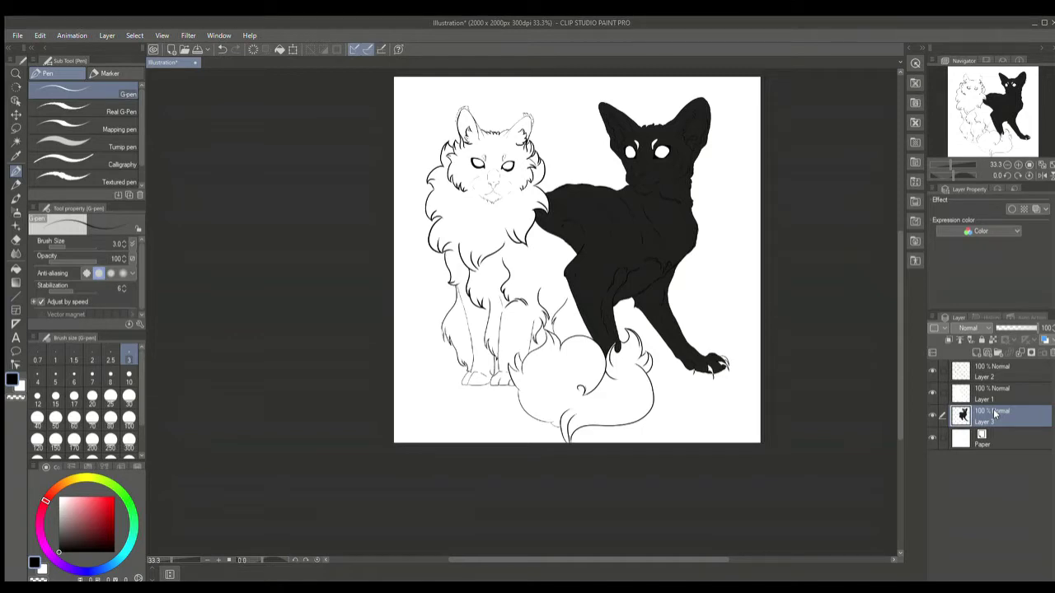
scroll(627, 115, "up", 3)
key("ctrl+shift+n")
scroll(709, 363, "up", 3)
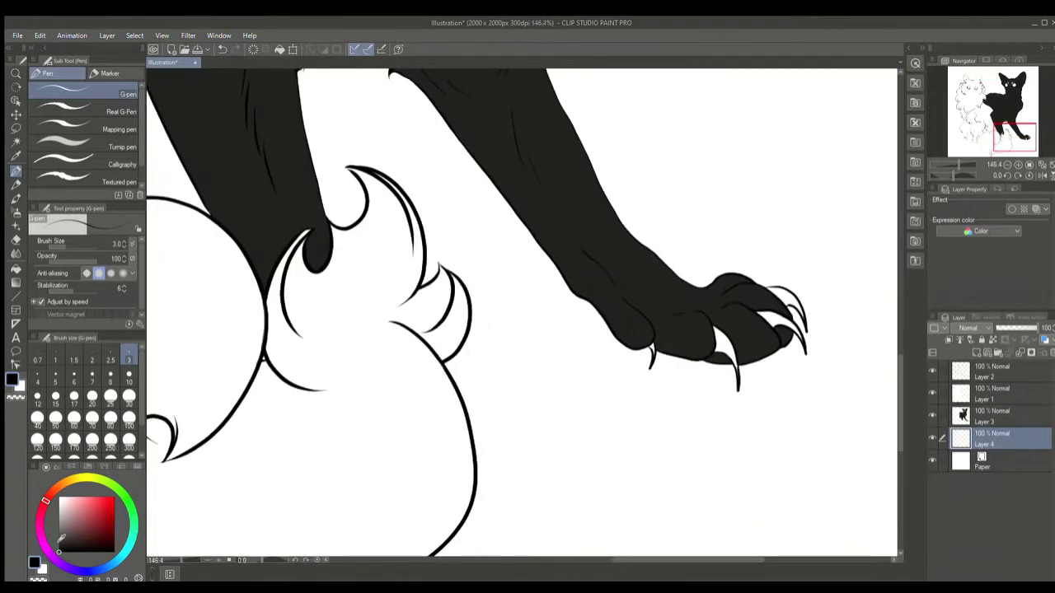
key("w")
key("p")
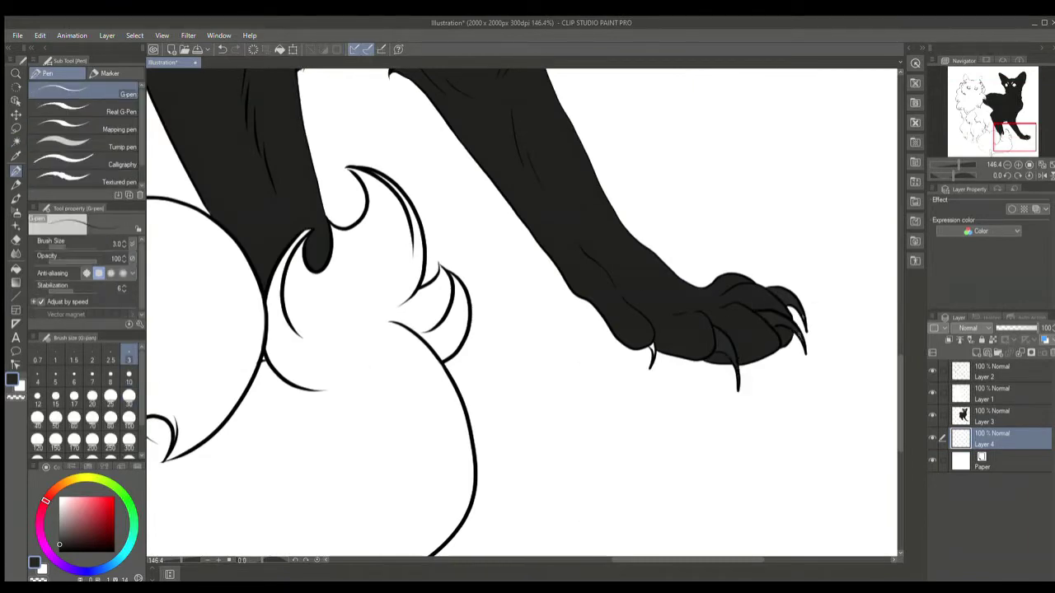
key("alt+bracketright")
key("alt+bracketright")
key("alt+bracketright")
key("e")
key("alt+bracketleft")
key("alt+bracketleft")
key("alt+bracketleft")
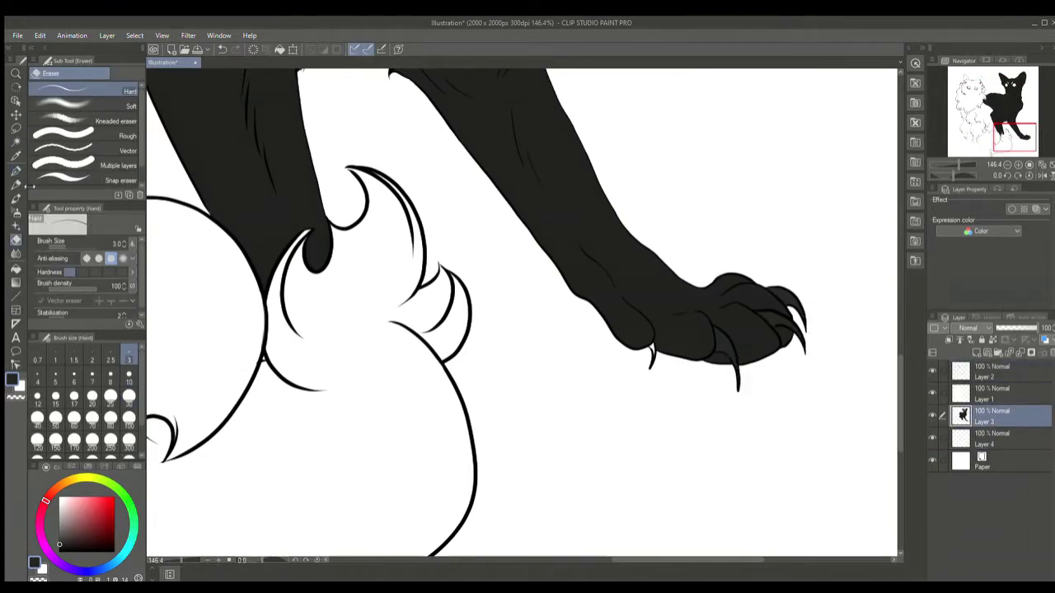
key("p")
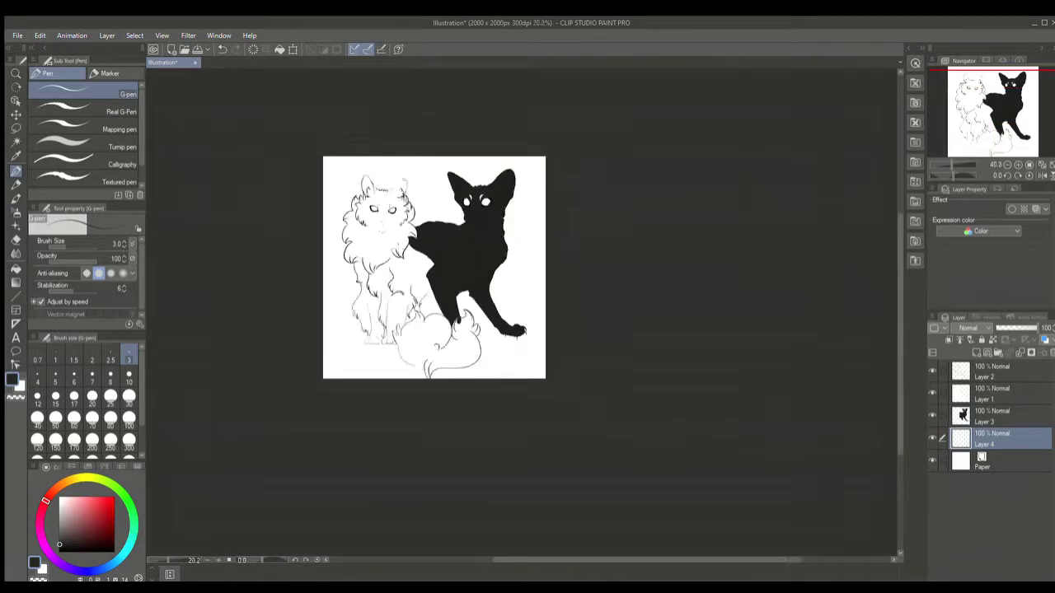
Paint the sitting cat's front paws light pinkish grey on Layer 1 with the Textured pen at size 300
mouse_move(989, 394)
left_mouse_down()
mouse_move(1004, 412)
mouse_move(1004, 387)
left_mouse_up()
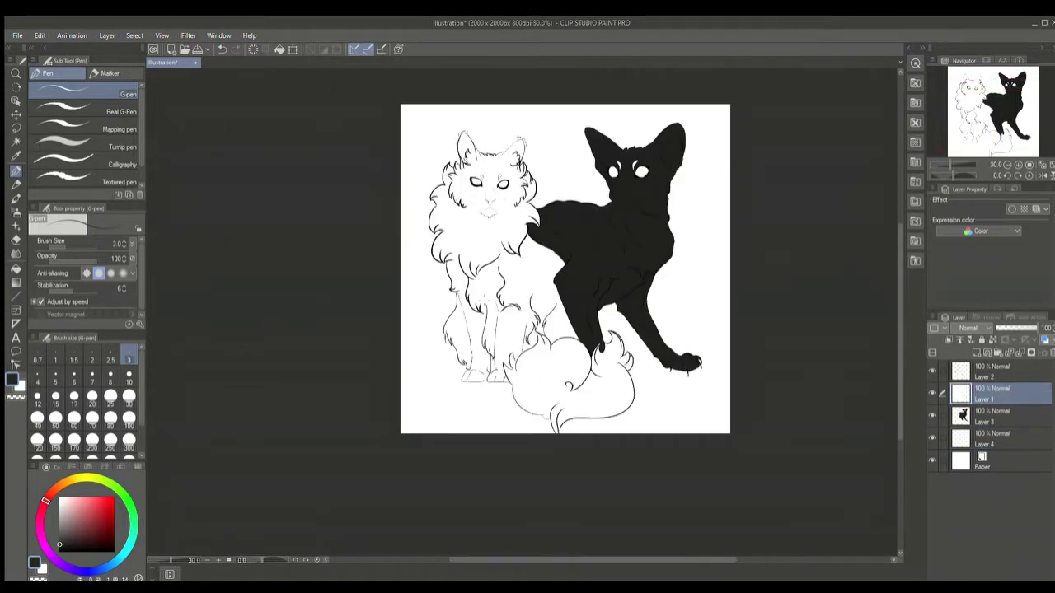
scroll(249, 158, "up", 3)
left_click(82, 181)
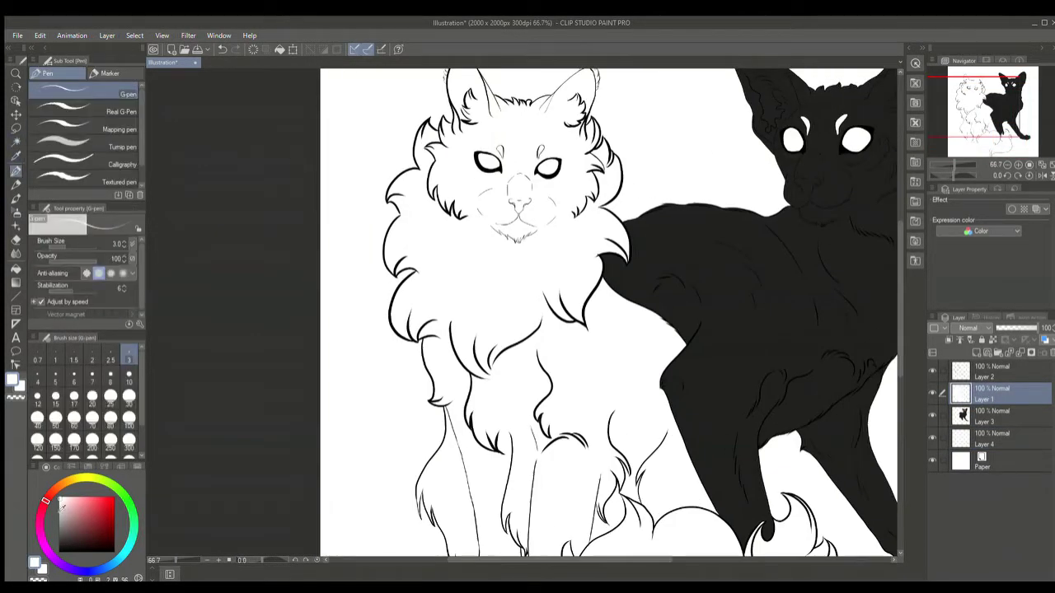
left_click_drag(630, 317, 590, 412)
key("ctrl+z")
scroll(280, 313, "down", 2)
left_click(128, 447)
mouse_move(601, 334)
left_mouse_down()
mouse_move(610, 354)
mouse_move(660, 297)
left_mouse_up()
scroll(660, 297, "down", 2)
scroll(568, 437, "up", 4)
mouse_move(577, 396)
left_mouse_down()
mouse_move(636, 271)
mouse_move(608, 389)
mouse_move(704, 222)
left_mouse_up()
key("ctrl+z")
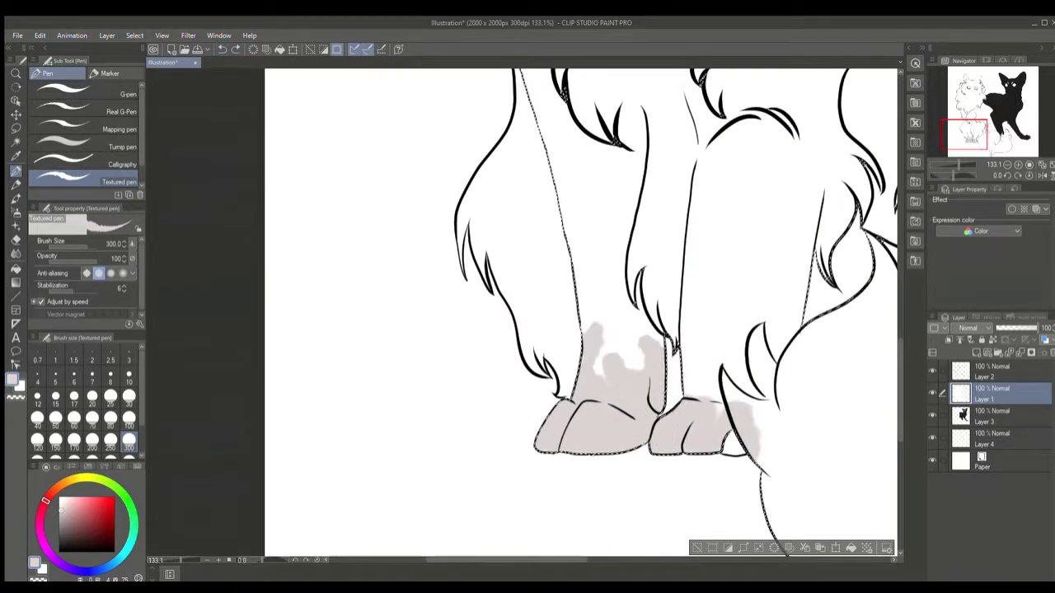
Extend the light pinkish-grey marking up both of the sitting cat's front legs with a ragged upper edge
scroll(709, 231, "down", 4)
scroll(413, 278, "up", 2)
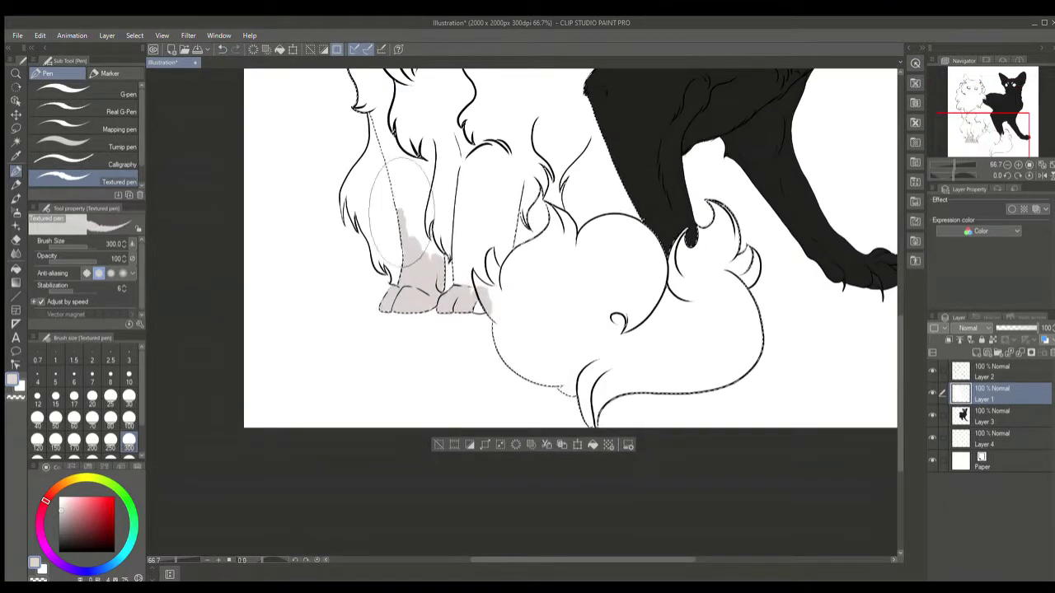
scroll(420, 207, "up", 1)
key("ctrl+z")
mouse_move(412, 338)
left_mouse_down()
mouse_move(428, 329)
mouse_move(435, 288)
mouse_move(445, 346)
mouse_move(424, 231)
left_mouse_up()
scroll(697, 327, "down", 5)
scroll(692, 338, "up", 5)
mouse_move(525, 301)
left_mouse_down()
mouse_move(522, 278)
mouse_move(588, 237)
left_mouse_up()
left_click_drag(495, 219, 577, 206)
mouse_move(573, 140)
left_mouse_down()
mouse_move(544, 165)
mouse_move(495, 153)
mouse_move(461, 130)
left_mouse_up()
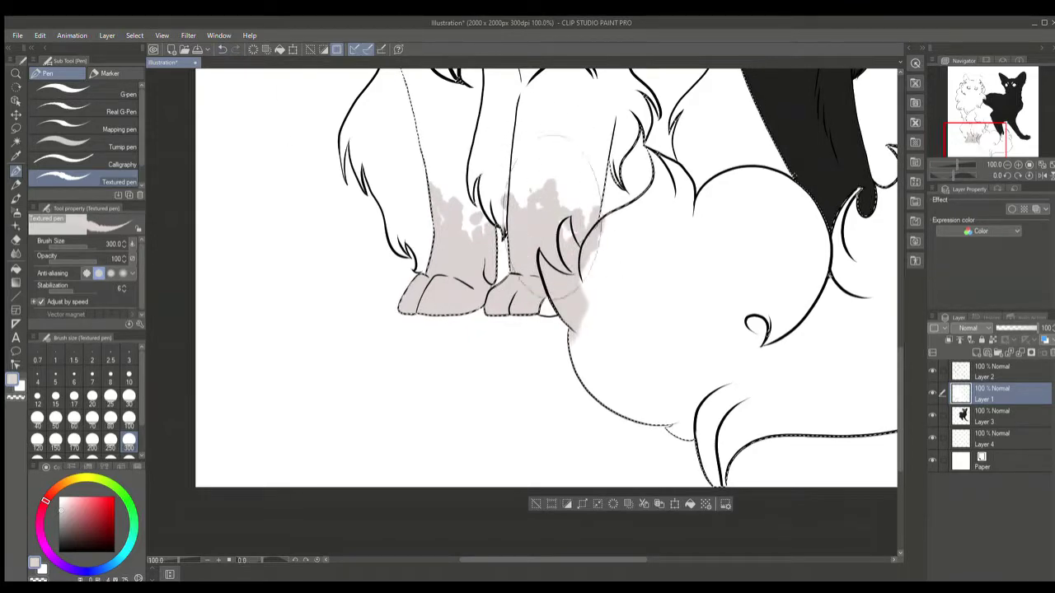
Trim the upper edge of the grey leg marking beside the tail with white and clear the selection
key("x")
left_click_drag(540, 211, 516, 198)
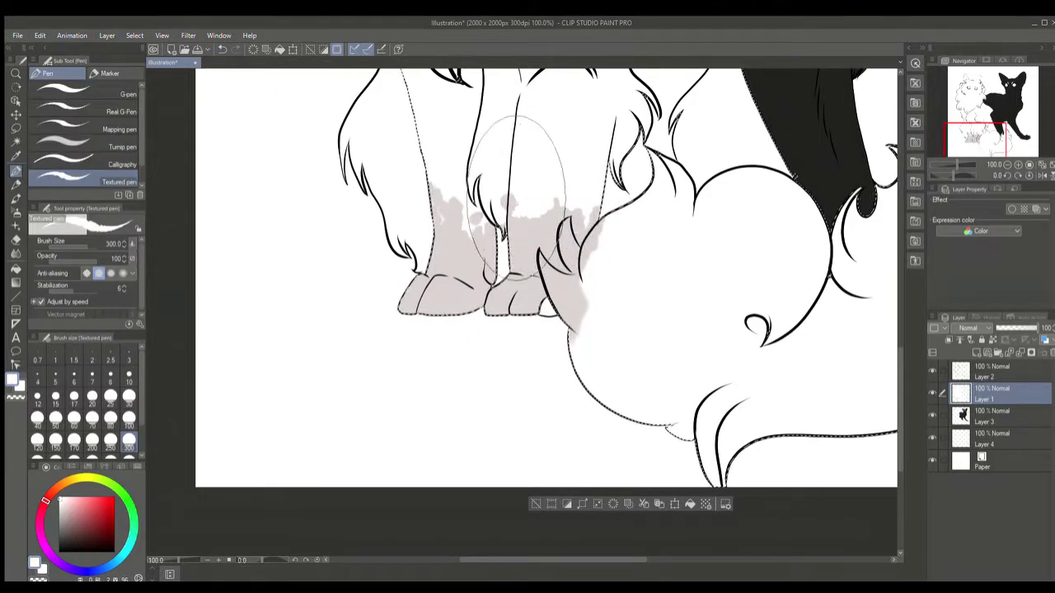
key("x")
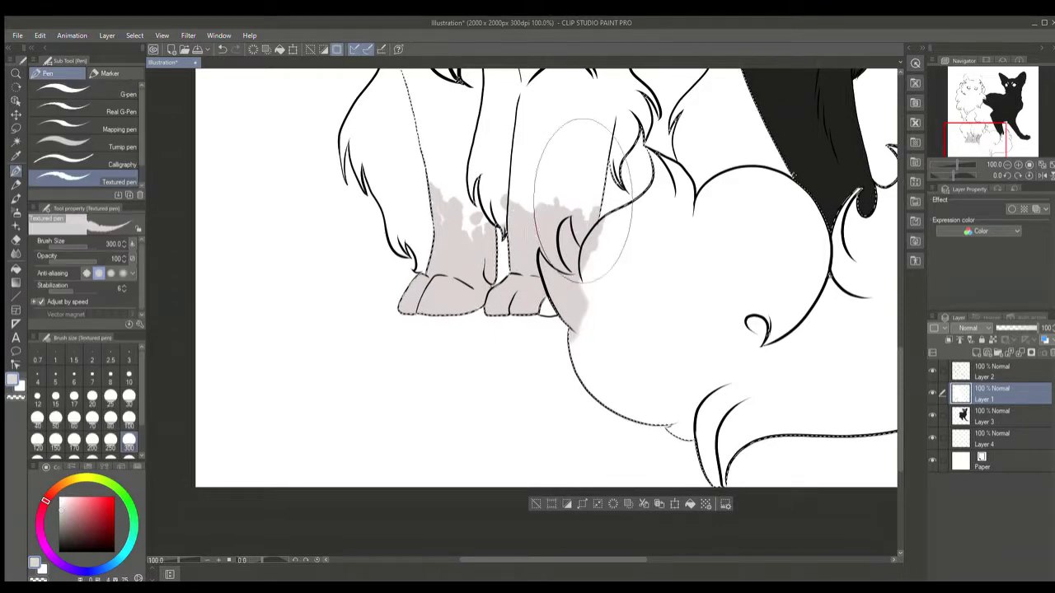
scroll(583, 200, "down", 5)
scroll(606, 124, "up", 5)
mouse_move(527, 330)
left_mouse_down()
mouse_move(501, 348)
mouse_move(528, 313)
left_mouse_up()
key("ctrl+d")
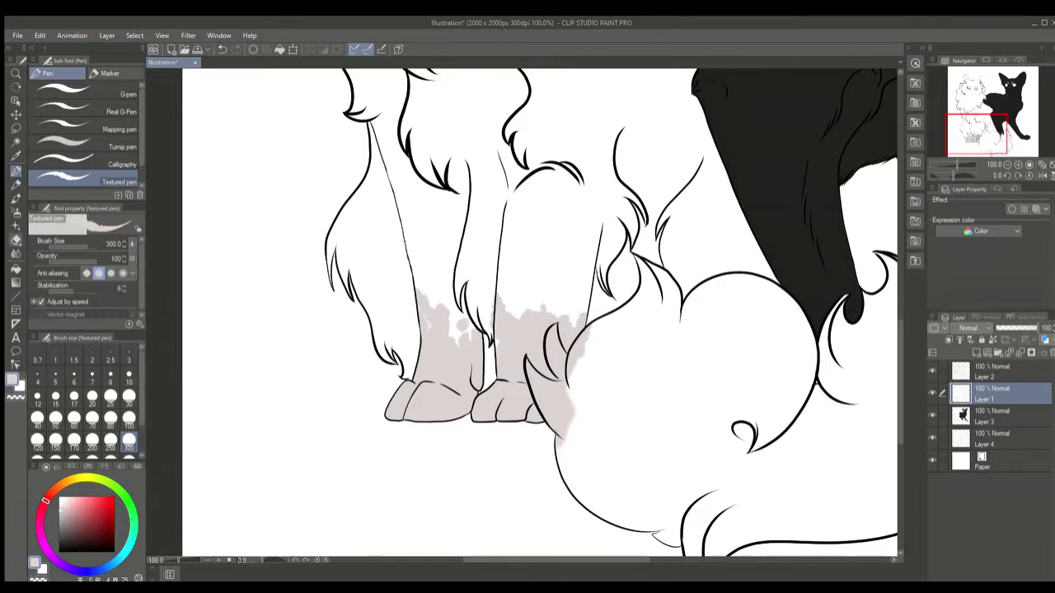
Cover the grey overspill on the sitting cat's tail fur with white, using the G-pen at sizes 30, 6 and 10
key("p")
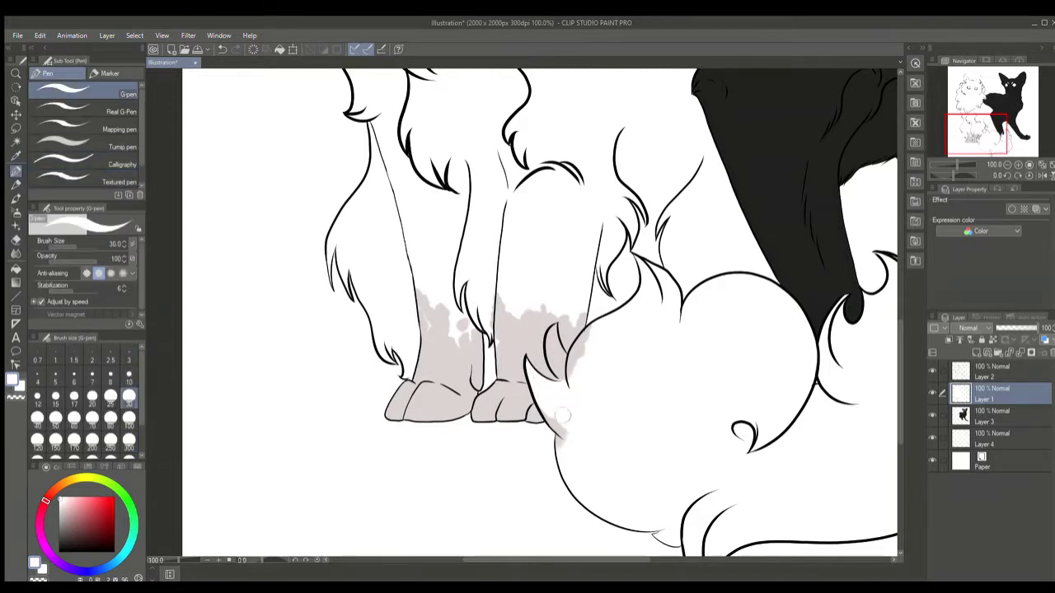
left_click(74, 379)
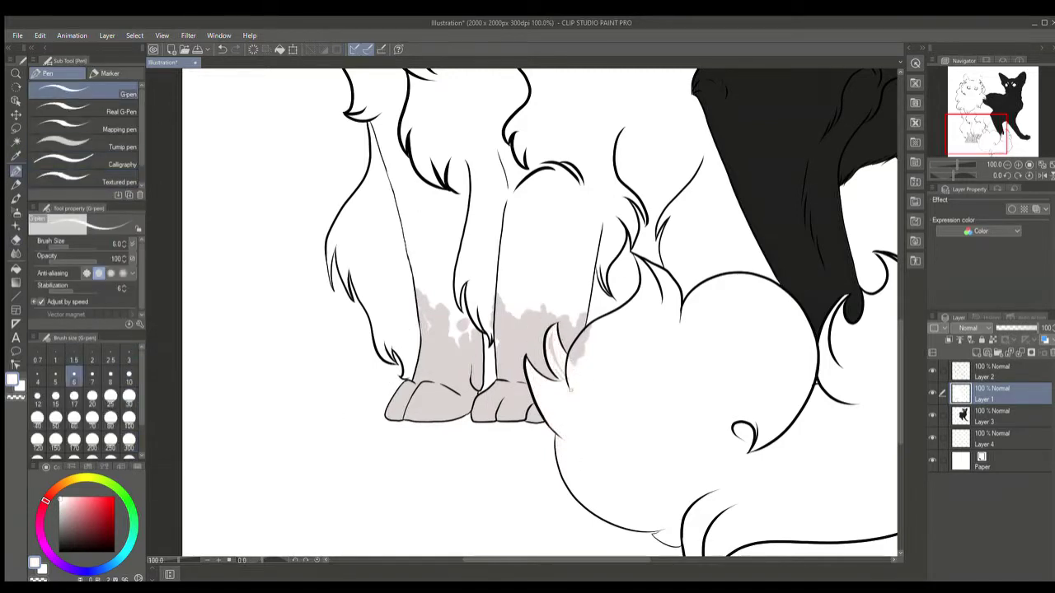
left_click(129, 379)
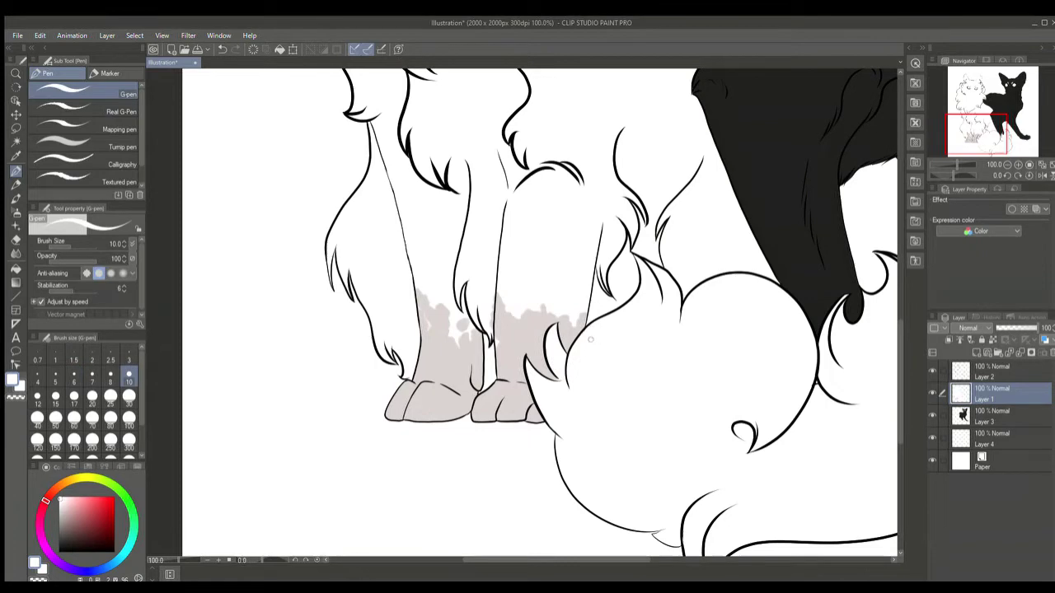
key("alt+bracketright")
key("e")
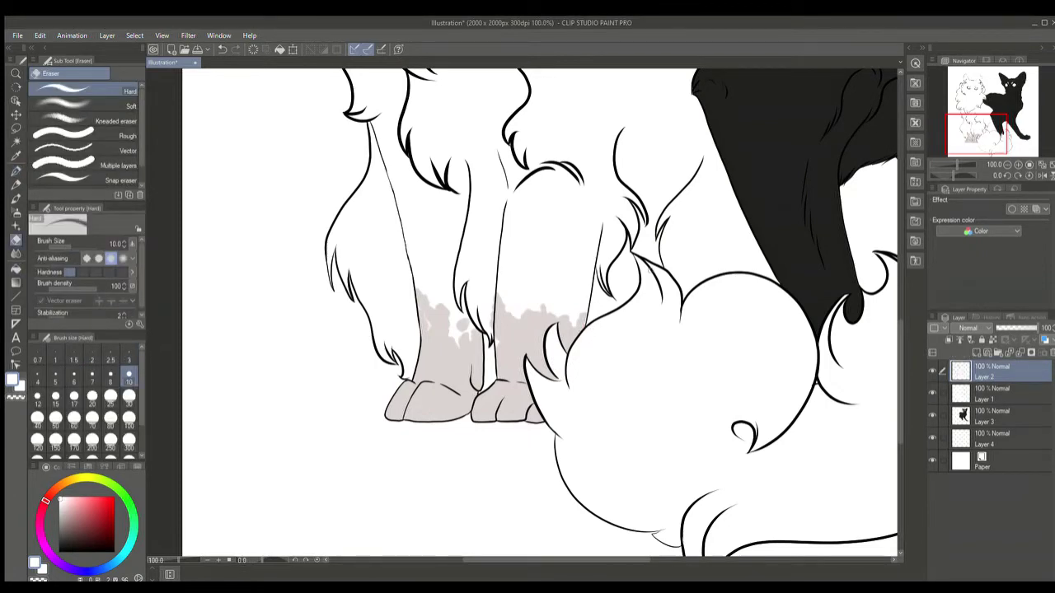
key("alt+bracketleft")
Pick the light pinkish grey and paint the sitting cat's muzzle and chin with the G-pen on Layer 1
key("i")
scroll(689, 353, "down", 5)
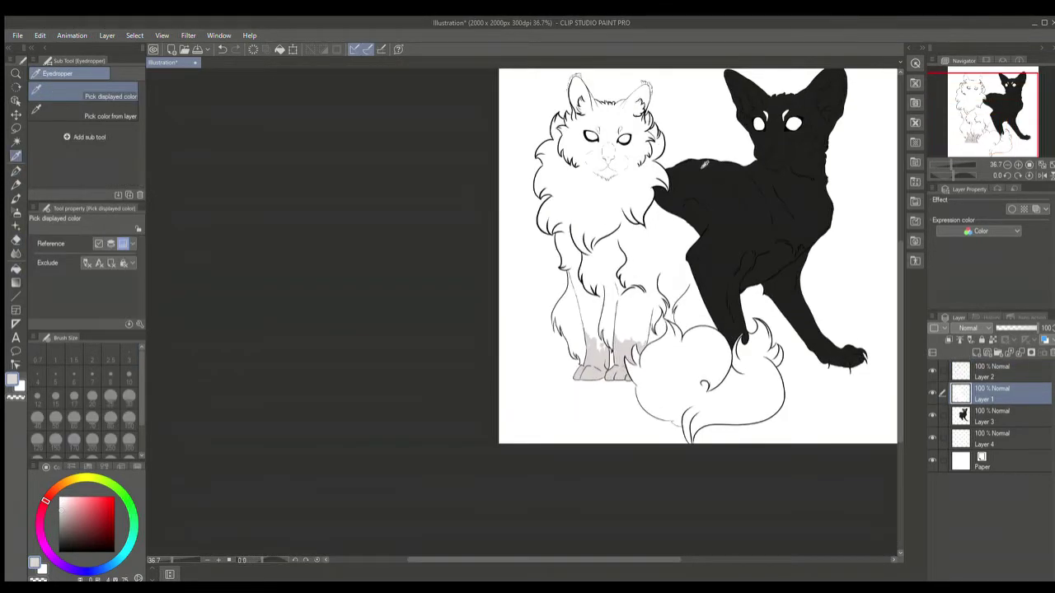
scroll(647, 124, "up", 5)
key("p")
mouse_move(536, 239)
left_mouse_down()
mouse_move(462, 247)
mouse_move(493, 200)
mouse_move(478, 243)
mouse_move(504, 235)
left_mouse_up()
left_click_drag(569, 229, 590, 248)
key("p")
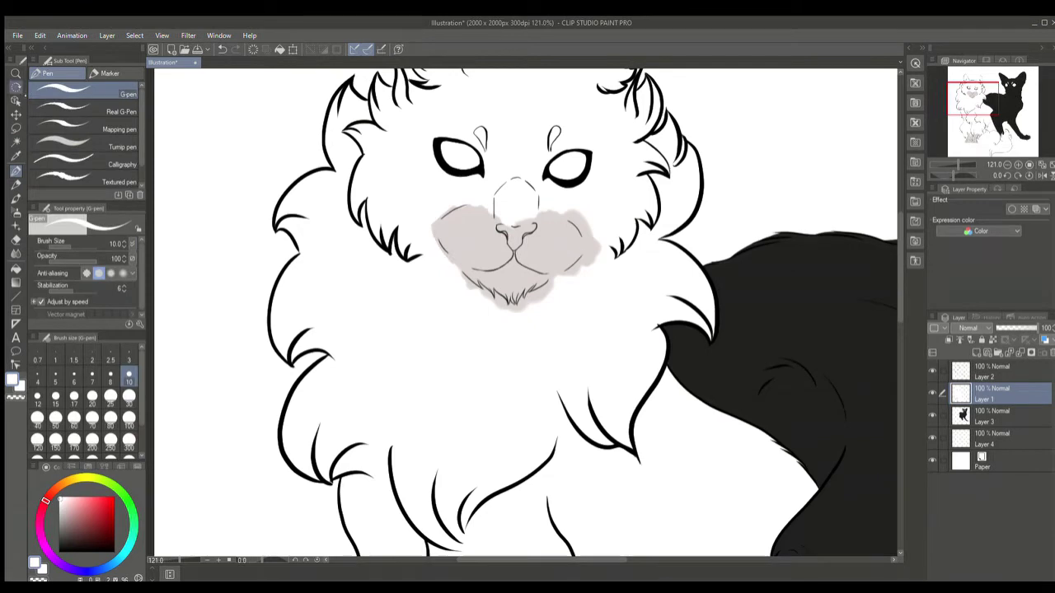
Cover the grey overspill around the sitting cat's muzzle and chin outline with white, using the G-pen at size 10
scroll(401, 219, "up", 5)
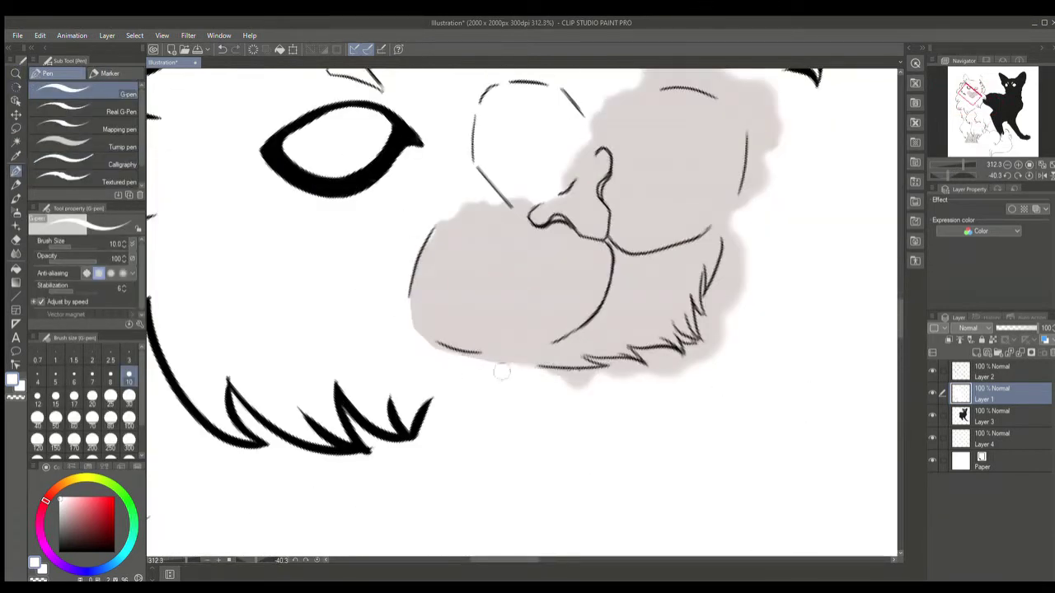
left_click_drag(501, 372, 607, 365)
left_click_drag(708, 297, 726, 311)
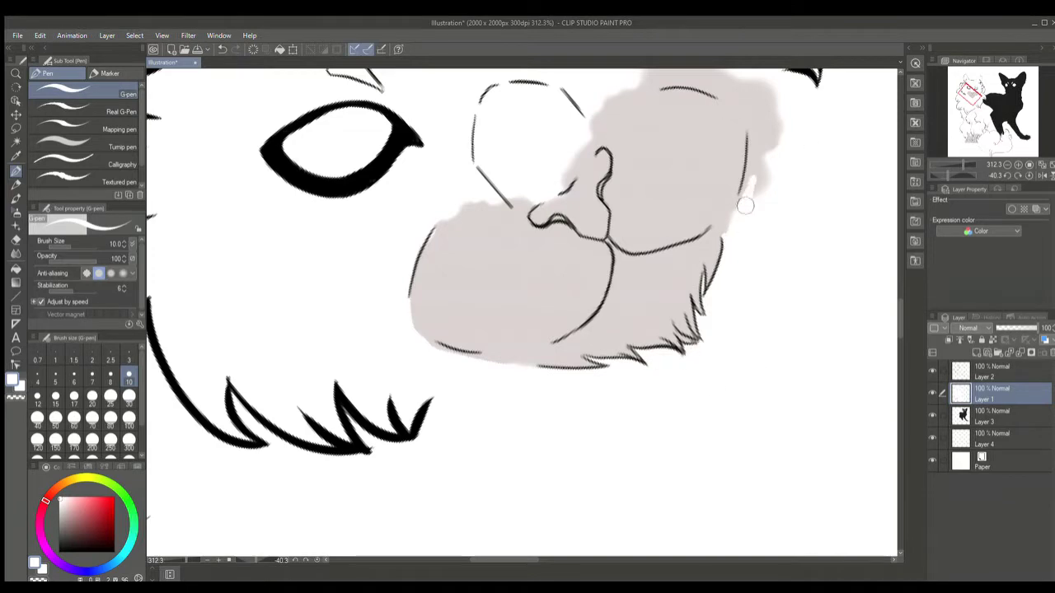
left_click_drag(745, 206, 754, 165)
scroll(891, 308, "up", 5)
mouse_move(655, 288)
left_mouse_down()
mouse_move(761, 341)
mouse_move(725, 289)
left_mouse_up()
Reset the canvas rotation and paint a tapered light pinkish-grey stripe up the sitting cat's nose bridge to between its eyes
key("r")
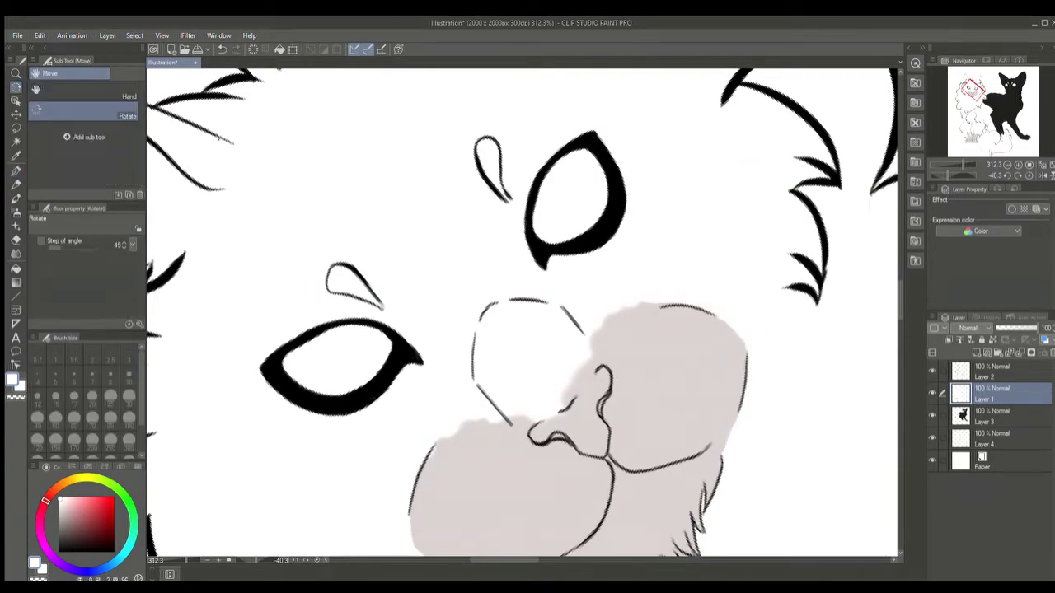
key("ctrl+0")
scroll(548, 317, "up", 5)
key("p")
mouse_move(548, 316)
left_mouse_down()
mouse_move(577, 210)
mouse_move(587, 318)
mouse_move(585, 248)
left_mouse_up()
scroll(585, 248, "down", 3)
scroll(501, 282, "up", 3)
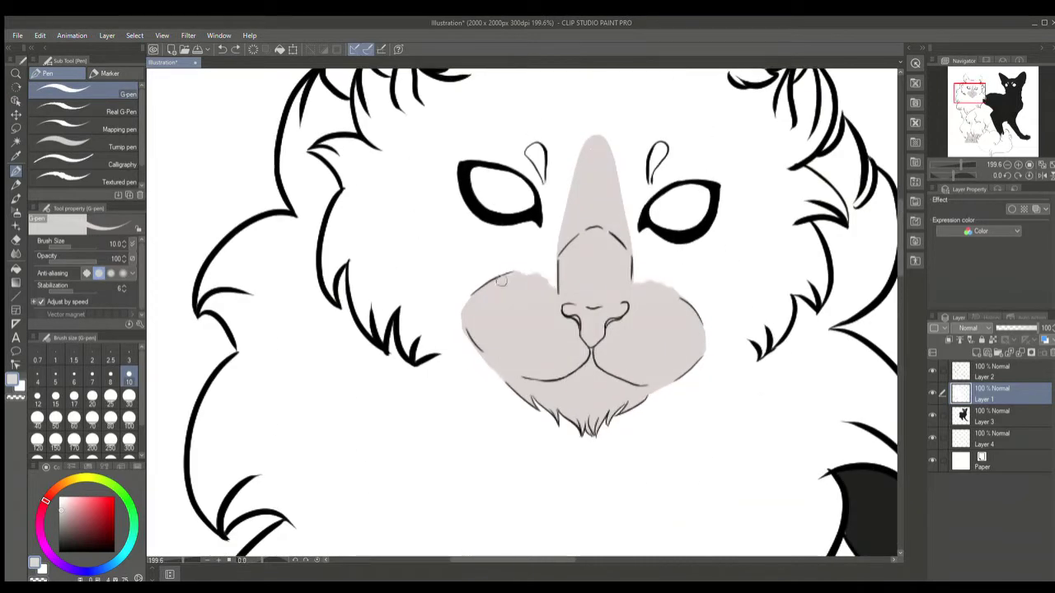
scroll(562, 297, "down", 3)
scroll(562, 297, "up", 3)
mouse_move(655, 342)
left_mouse_down()
mouse_move(660, 415)
mouse_move(766, 461)
left_mouse_up()
left_click(222, 49)
left_click(223, 49)
Trim both sides of the grey nose-bridge stripe with white so it narrows to a slim, uneven point
scroll(528, 313, "down", 3)
scroll(528, 313, "up", 4)
key("i")
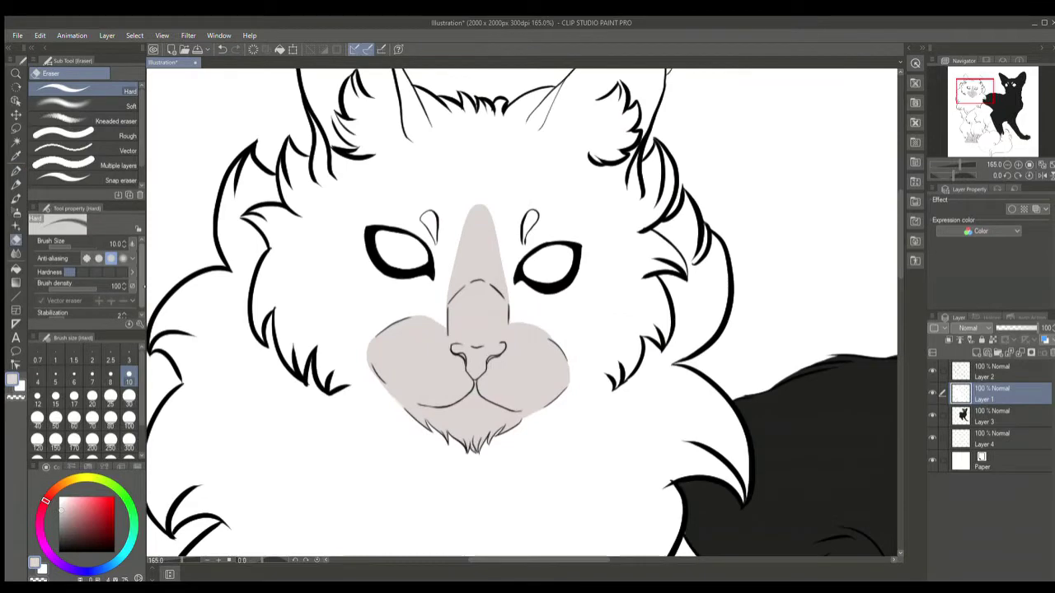
key("p")
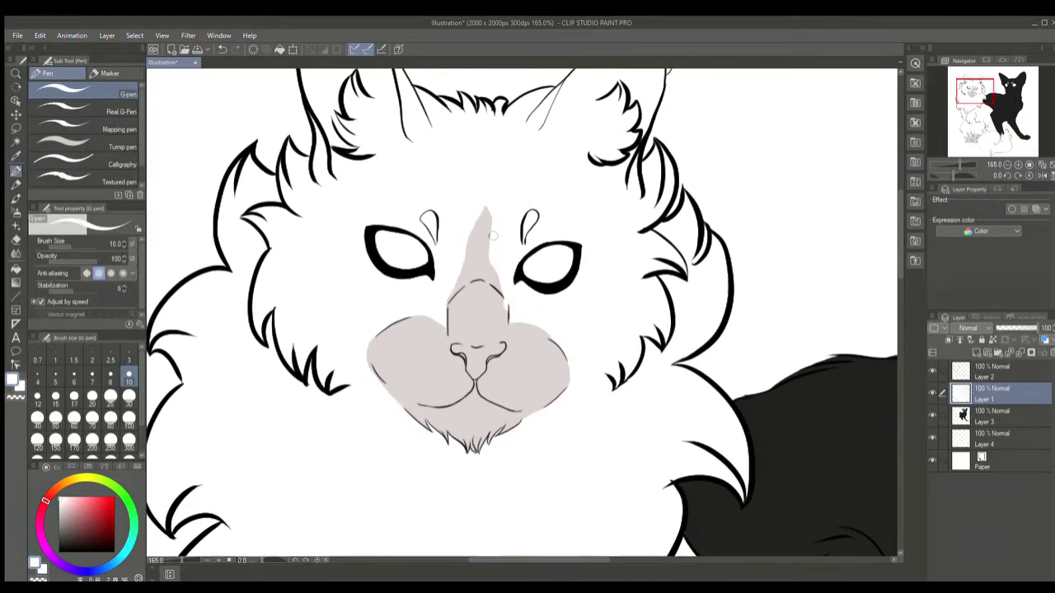
scroll(511, 273, "down", 8)
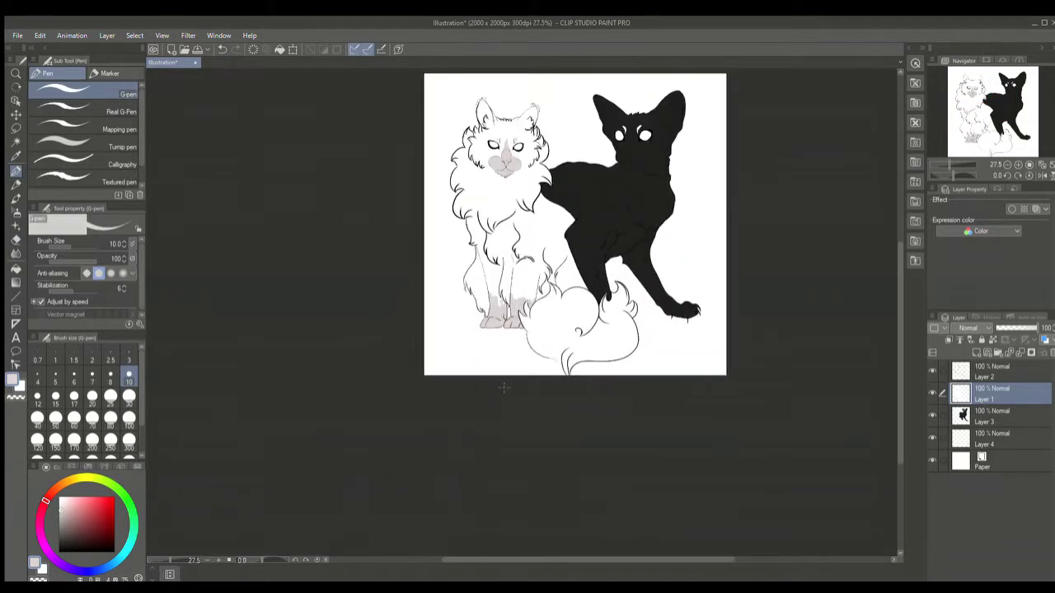
Restore the tail selection and paint the sitting cat's tail light pinkish grey inside it
scroll(679, 309, "up", 5)
left_click(82, 181)
left_click(129, 448)
key("ctrl+shift+d")
mouse_move(512, 215)
left_mouse_down()
mouse_move(448, 259)
mouse_move(420, 342)
mouse_move(683, 248)
left_mouse_up()
Paint the end of the tail white with a ragged lower edge, using the G-pen at size 25, and clear the selection
key("i")
key("p")
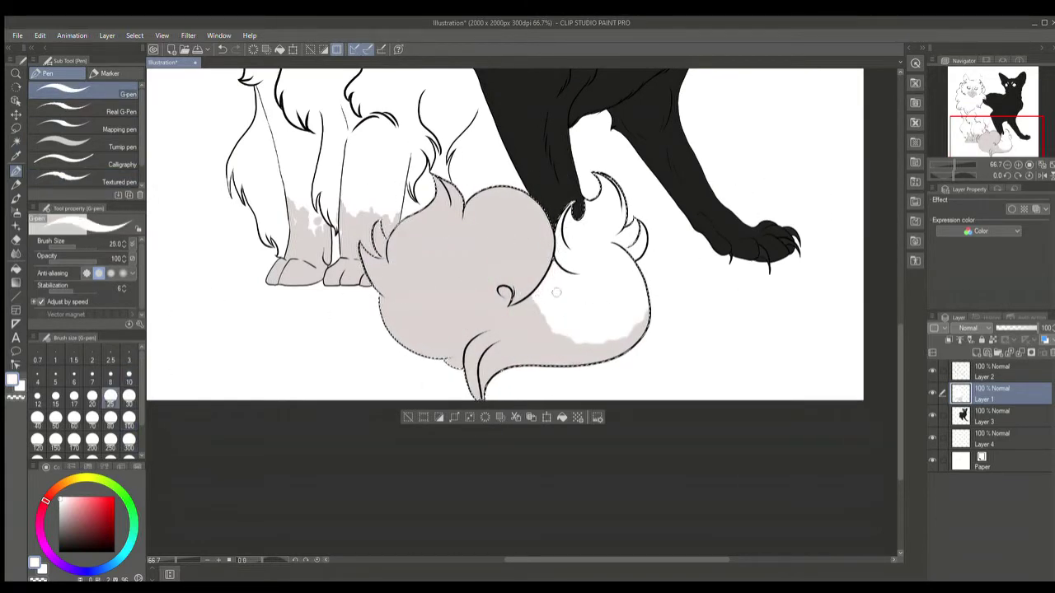
left_click_drag(536, 301, 551, 328)
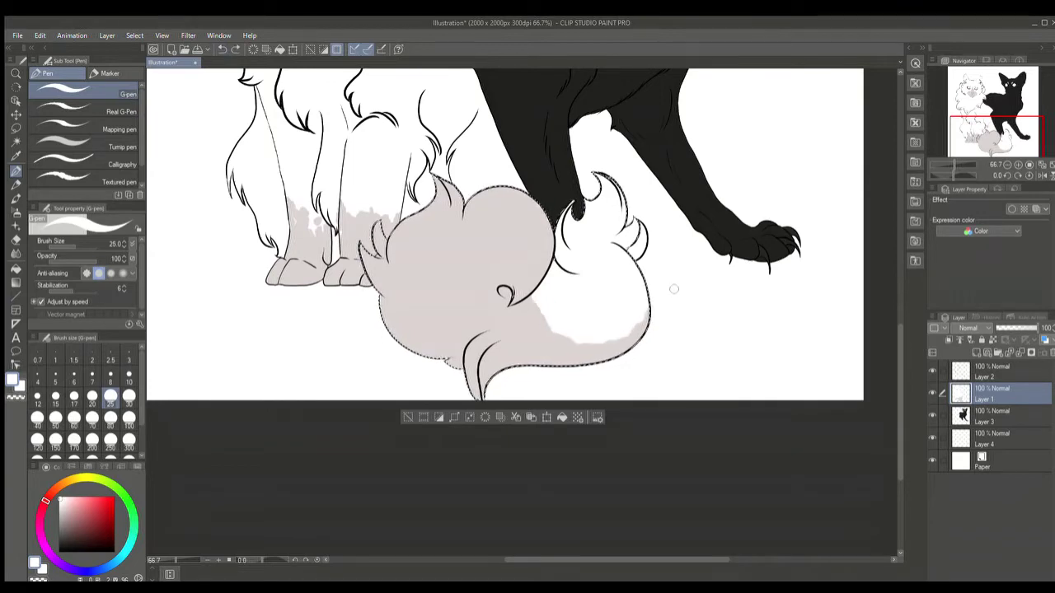
key("ctrl+d")
scroll(360, 229, "down", 3)
Paint the fur tufts on both of the sitting cat's ear tips light pinkish grey with the G-pen at sizes 3 and 6
scroll(359, 229, "up", 10)
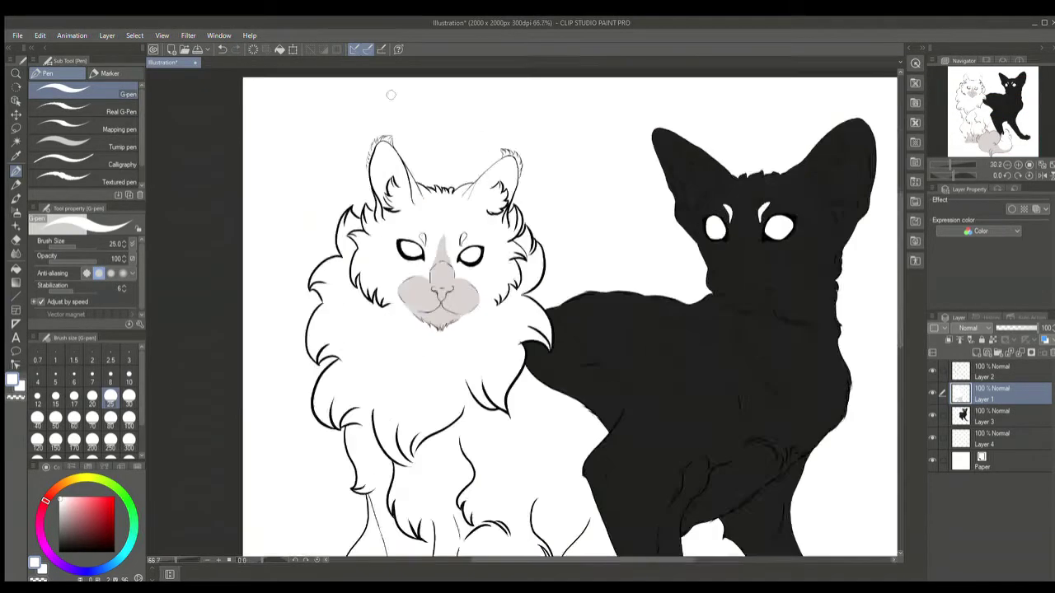
key("p")
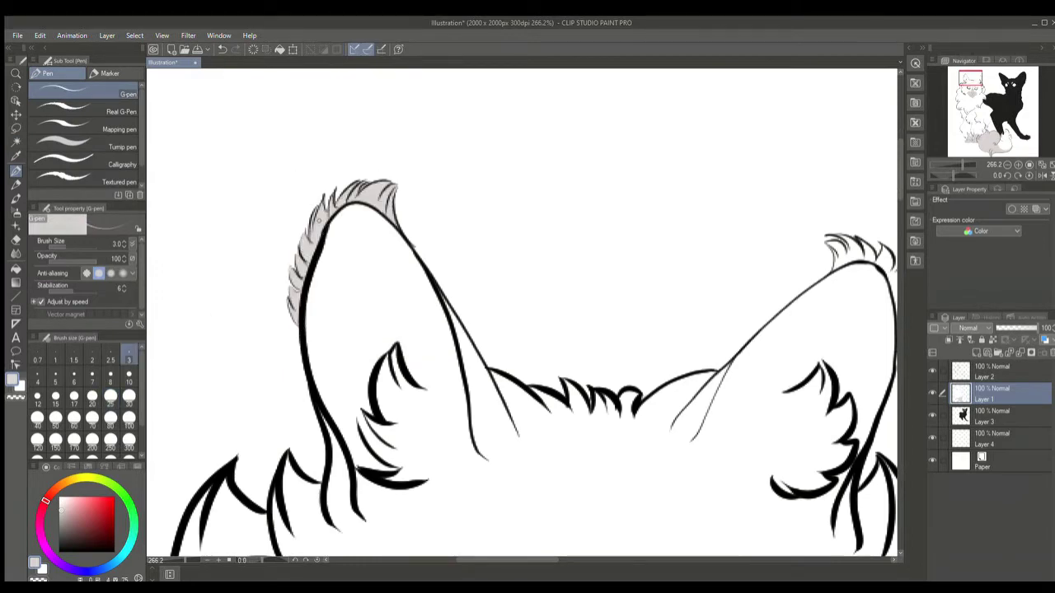
key("h")
key("bracketright")
key("bracketright")
key("bracketright")
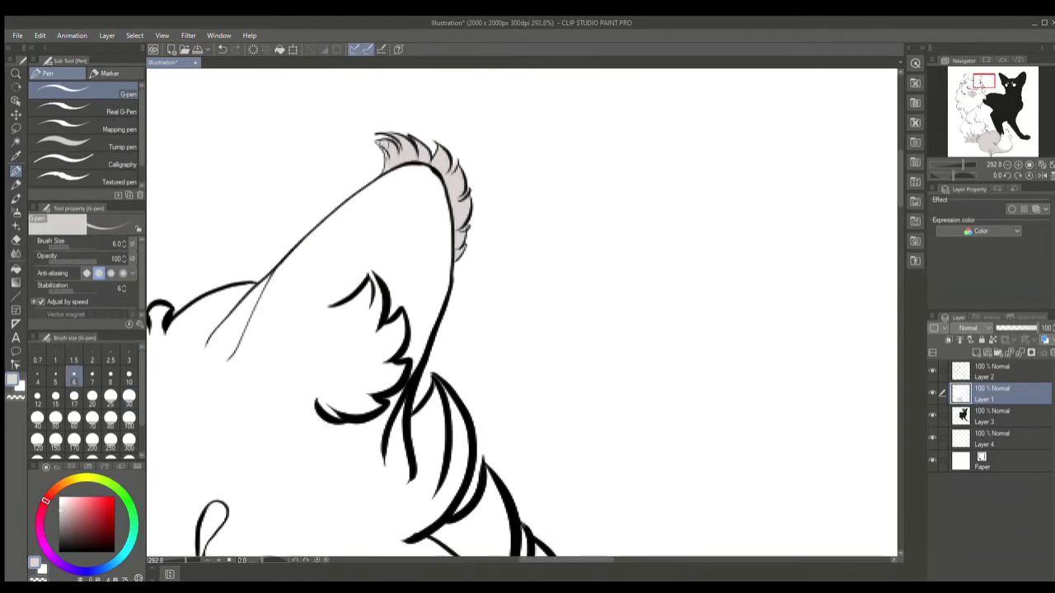
scroll(380, 90, "down", 5)
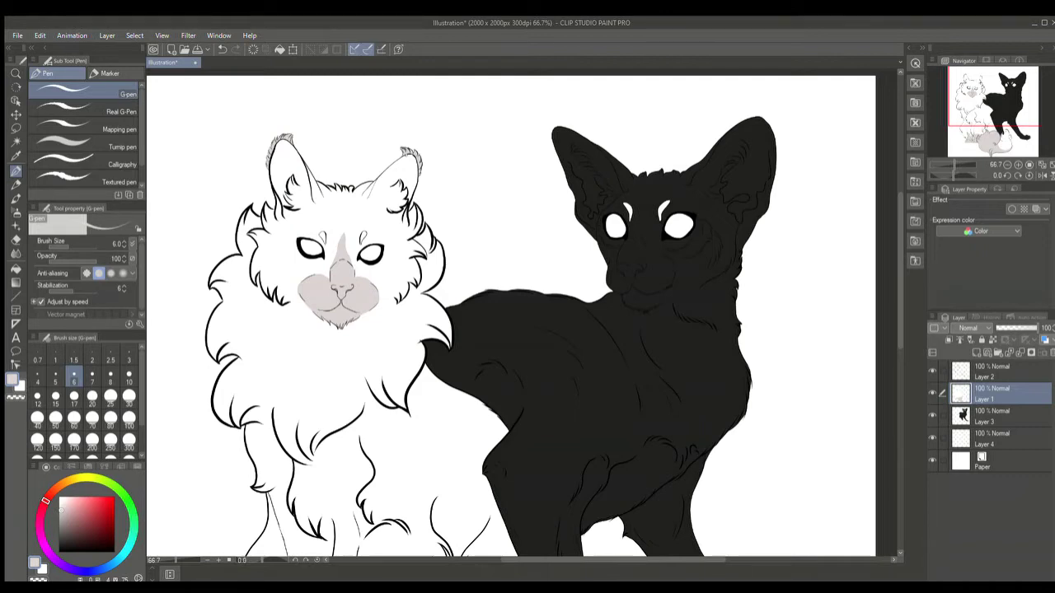
Paint a streaky light pinkish-grey marking on the sitting cat's back, between the mane and the black cat's belly
key("ctrl+minus")
key("ctrl+plus")
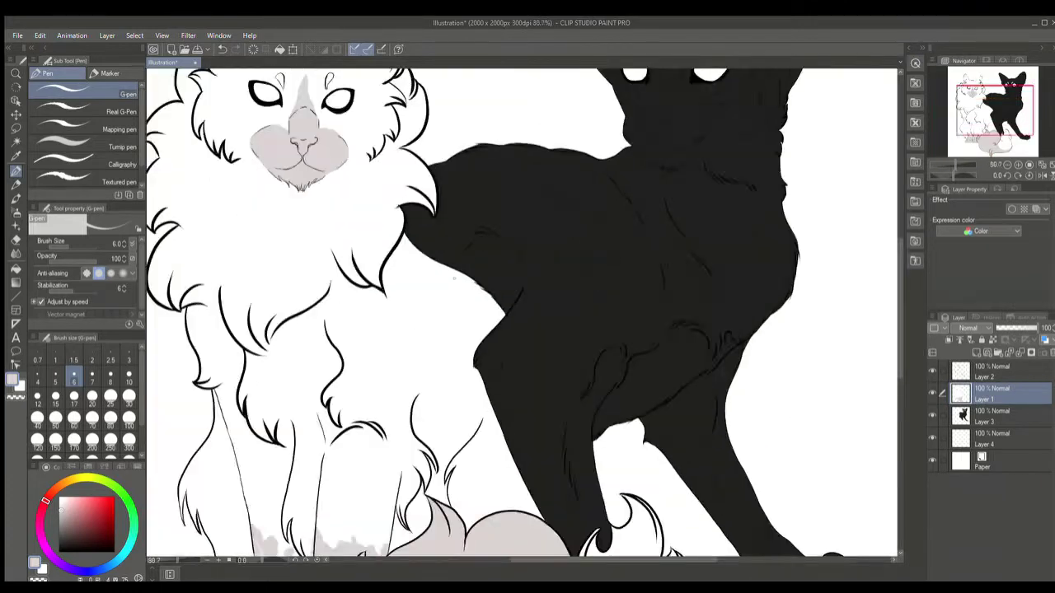
key("ctrl+minus")
key("ctrl+plus")
left_click(83, 180)
left_click(129, 418)
key("ctrl+shift+d")
mouse_move(404, 216)
left_mouse_down()
mouse_move(502, 289)
mouse_move(376, 233)
mouse_move(455, 283)
mouse_move(412, 236)
mouse_move(489, 377)
left_mouse_up()
key("ctrl+minus")
scroll(499, 268, "down", 5)
scroll(527, 276, "up", 10)
key("p")
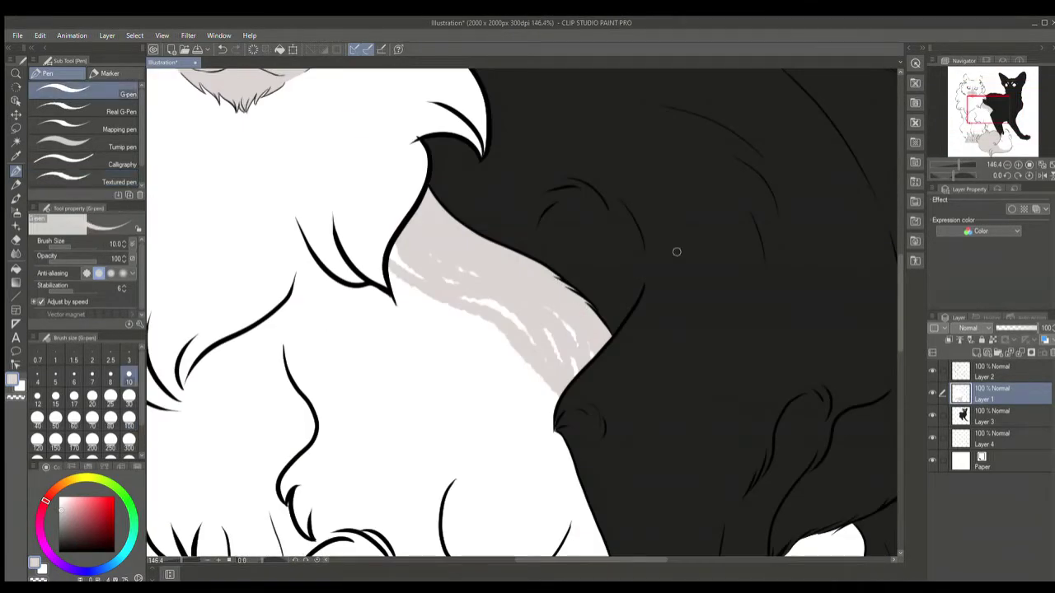
Paint the teardrop spots above both of the sitting cat's eyes light pinkish grey with the G-pen at size 10
scroll(676, 252, "down", 5)
scroll(615, 206, "up", 8)
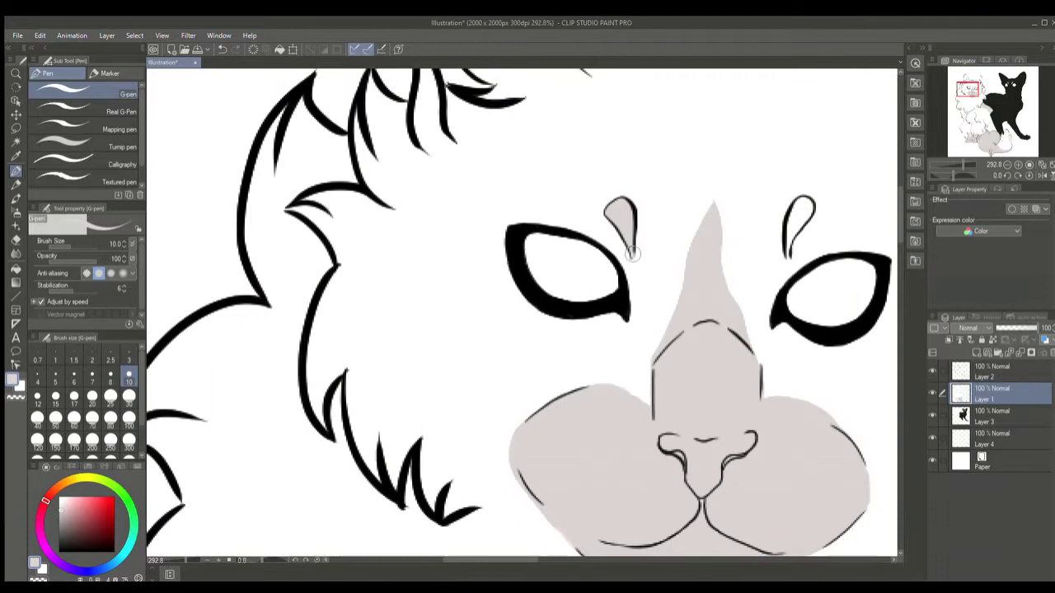
scroll(818, 195, "down", 5)
Add very faint pink streaks to the sitting cat's mane, face fluff and leg fur with the G-pen at size 30
key("e")
key("p")
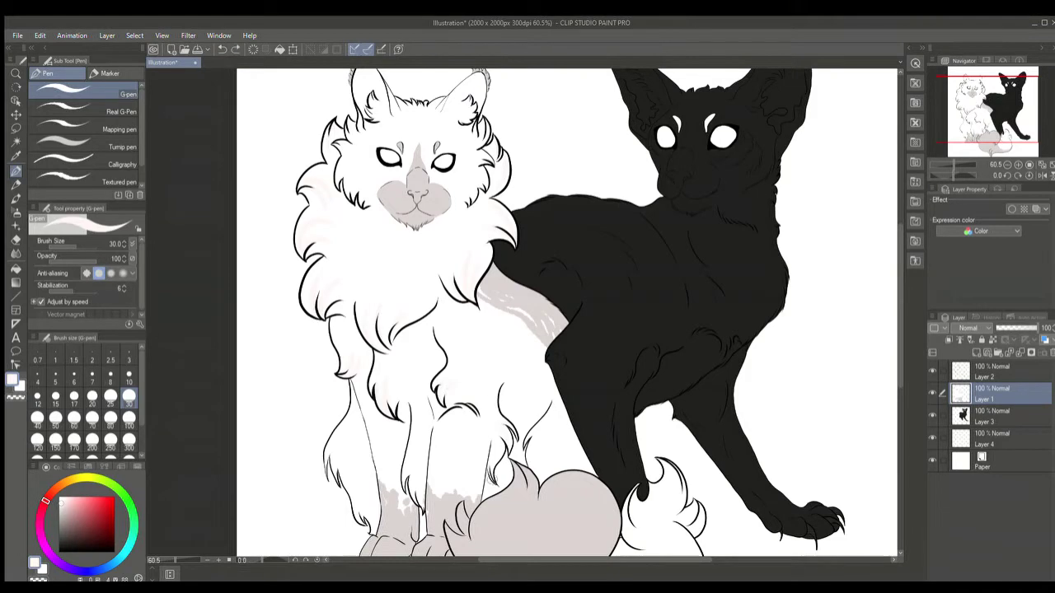
scroll(357, 294, "up", 2)
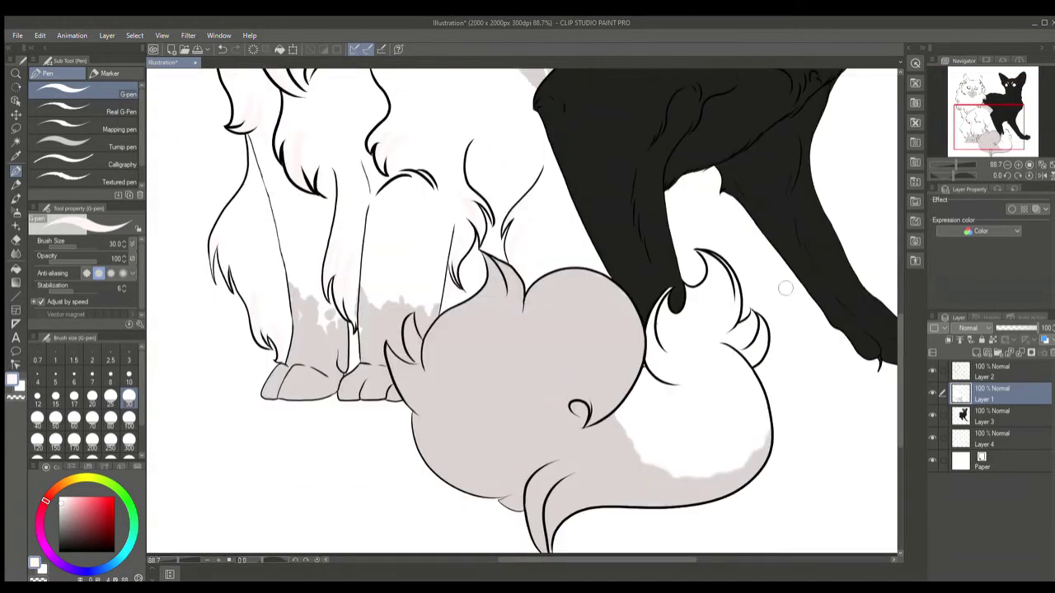
scroll(729, 358, "down", 4)
scroll(394, 326, "up", 5)
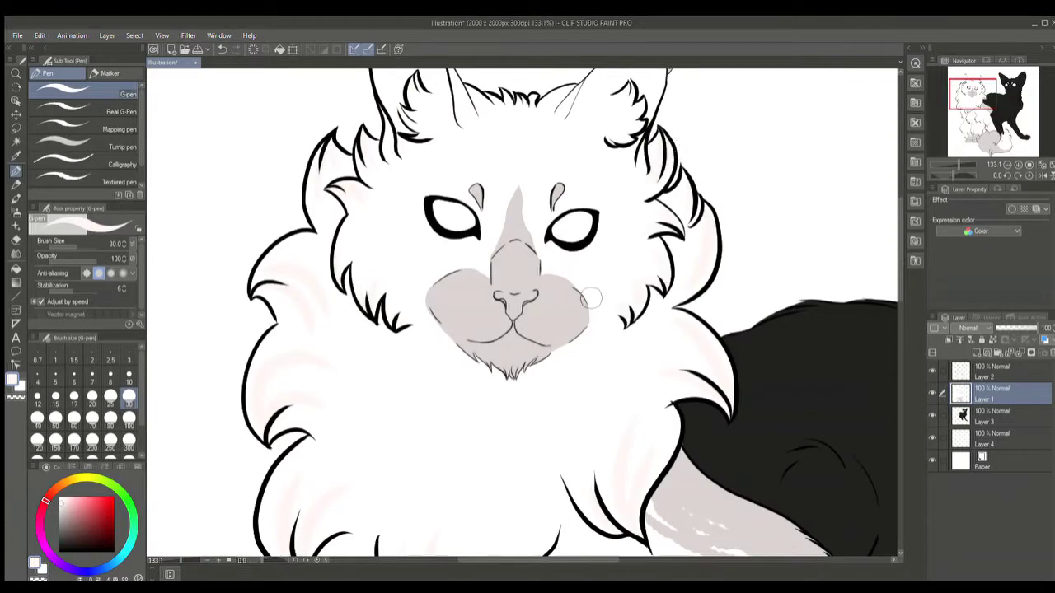
scroll(437, 190, "up", 3)
scroll(365, 223, "down", 5)
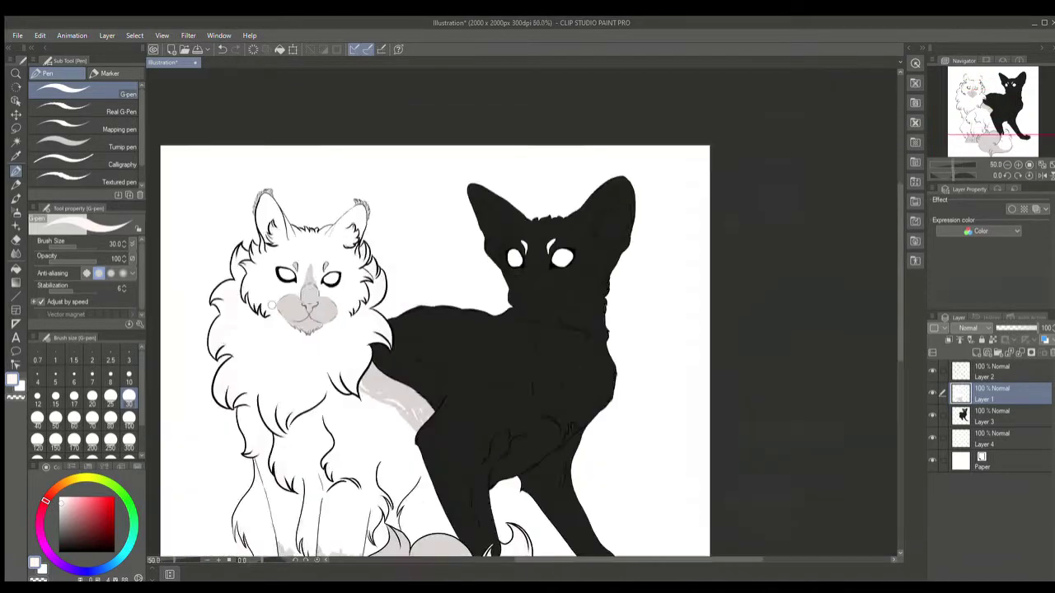
Choose a very pale magenta-pink and paint the sitting cat's nose with the G-pen at size 6
scroll(363, 297, "up", 6)
left_click(38, 528)
scroll(384, 212, "up", 2)
left_click(73, 378)
mouse_move(325, 254)
left_mouse_down()
mouse_move(363, 270)
mouse_move(344, 258)
mouse_move(383, 346)
mouse_move(377, 275)
mouse_move(485, 255)
mouse_move(469, 288)
left_mouse_up()
scroll(467, 213, "down", 10)
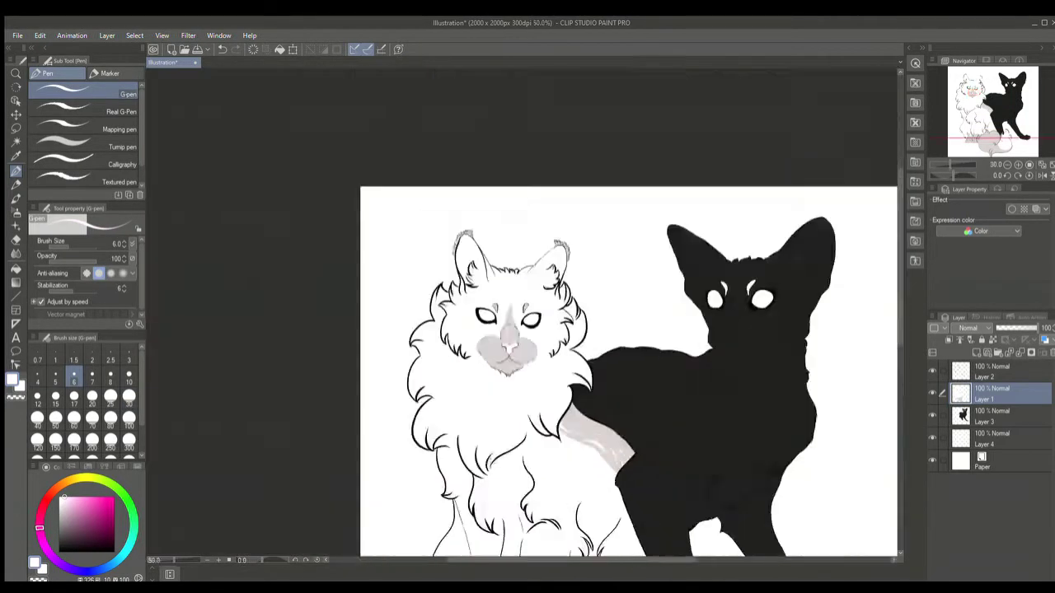
Pick the light pinkish grey and speckle beneath both of the sitting cat's eyes with the Running color spray airbrush at size 30
scroll(483, 146, "up", 6)
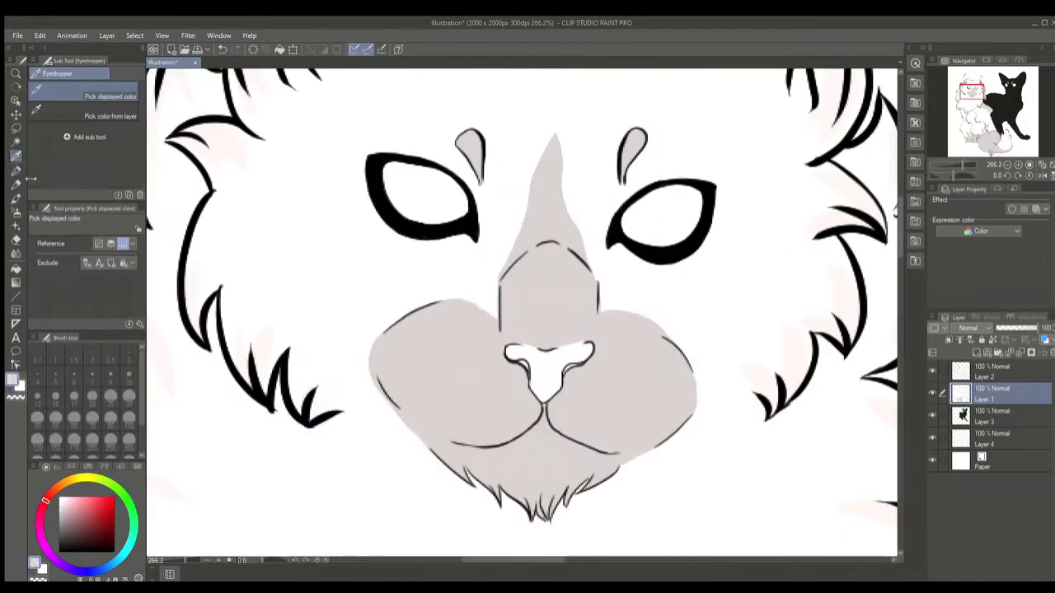
key("b")
left_click_drag(354, 239, 445, 264)
left_click(222, 50)
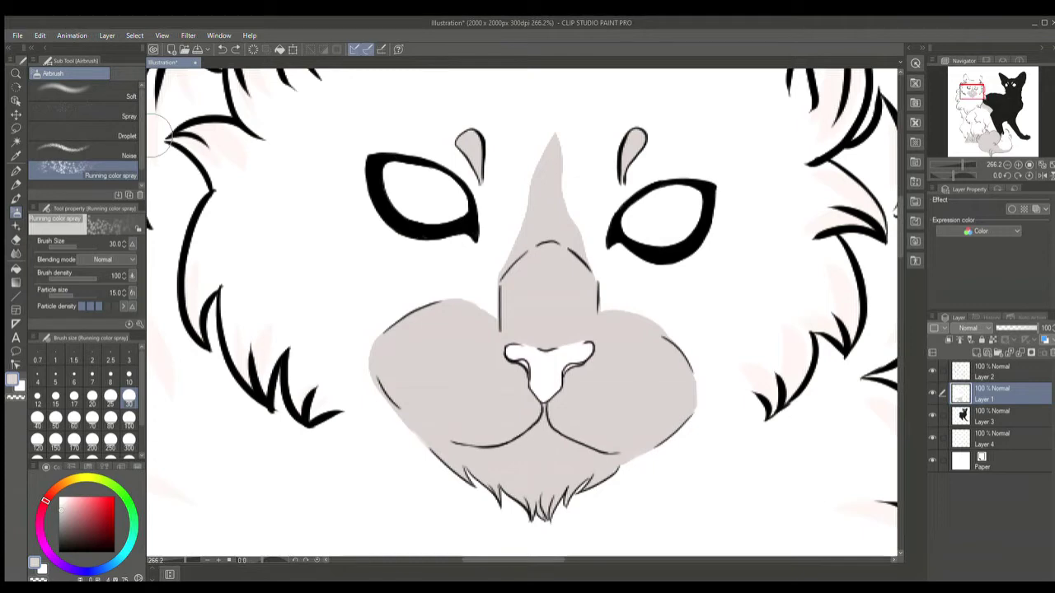
left_click(83, 112)
key(".")
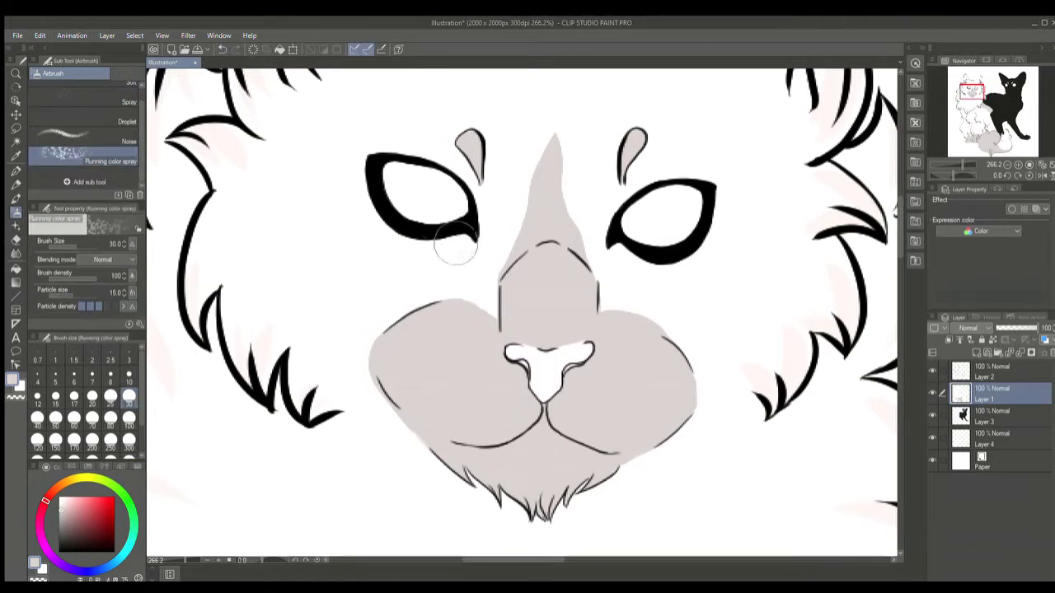
scroll(872, 196, "down", 1)
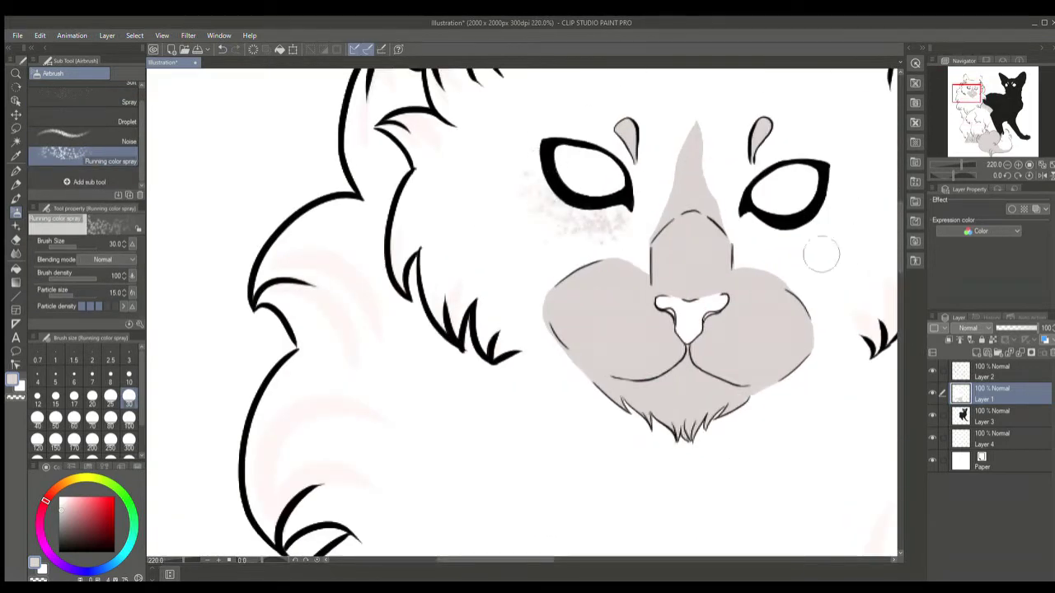
scroll(877, 228, "up", 1)
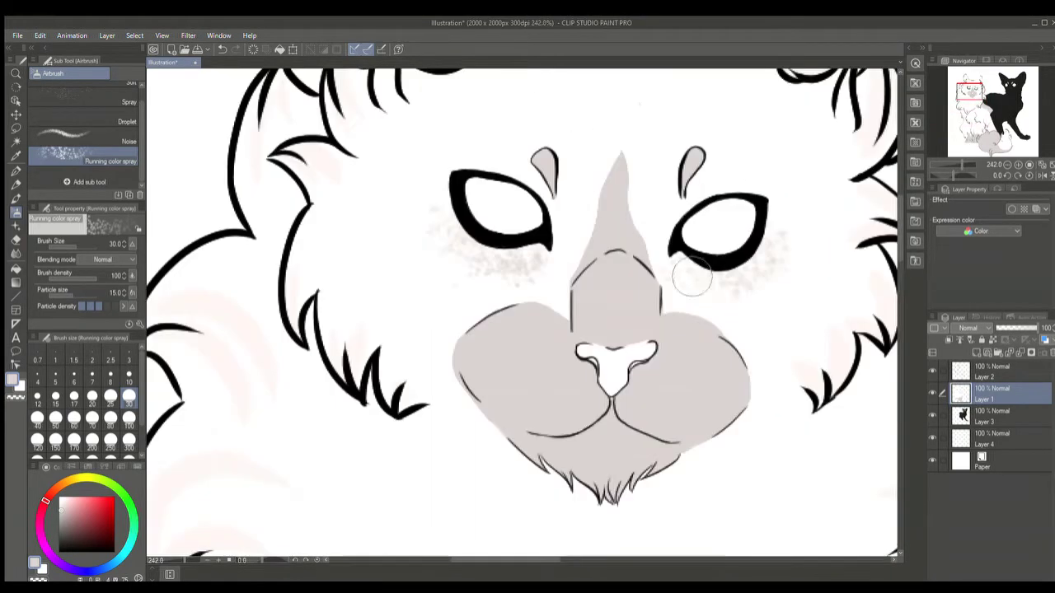
scroll(684, 268, "down", 5)
scroll(577, 288, "up", 5)
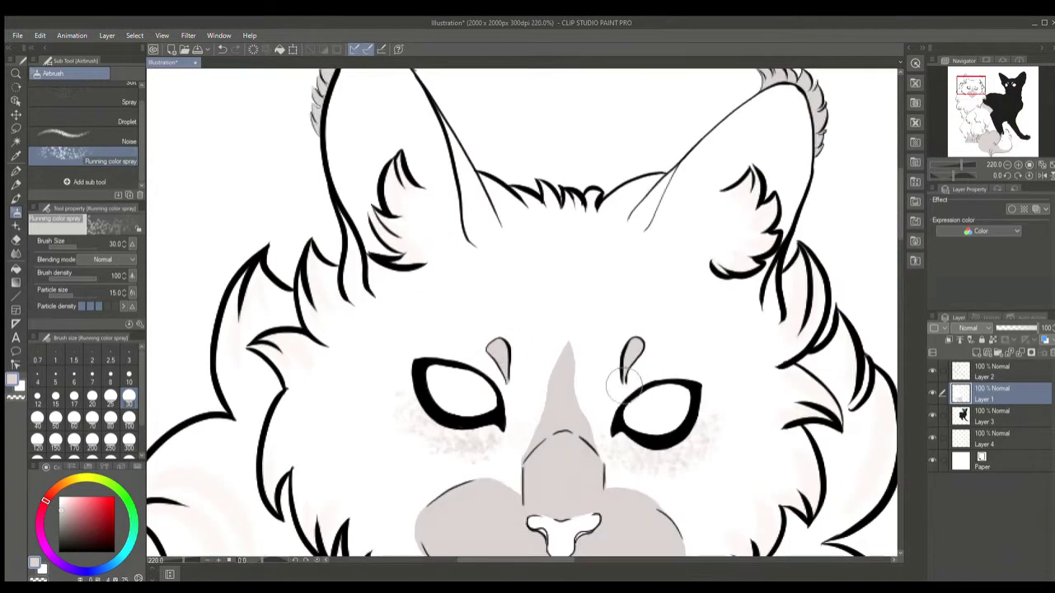
Touch up the sitting cat's eye outline in black on Layer 2 with the G-pen at size 6
scroll(577, 288, "down", 3)
scroll(614, 368, "up", 6)
key("alt+bracketright")
key("p")
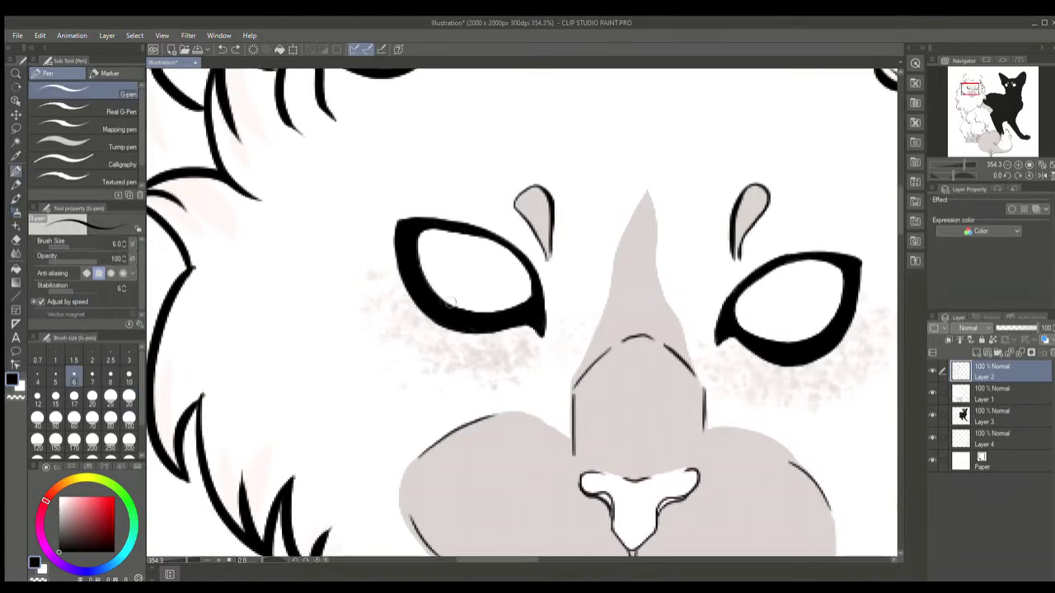
scroll(337, 174, "up", 2)
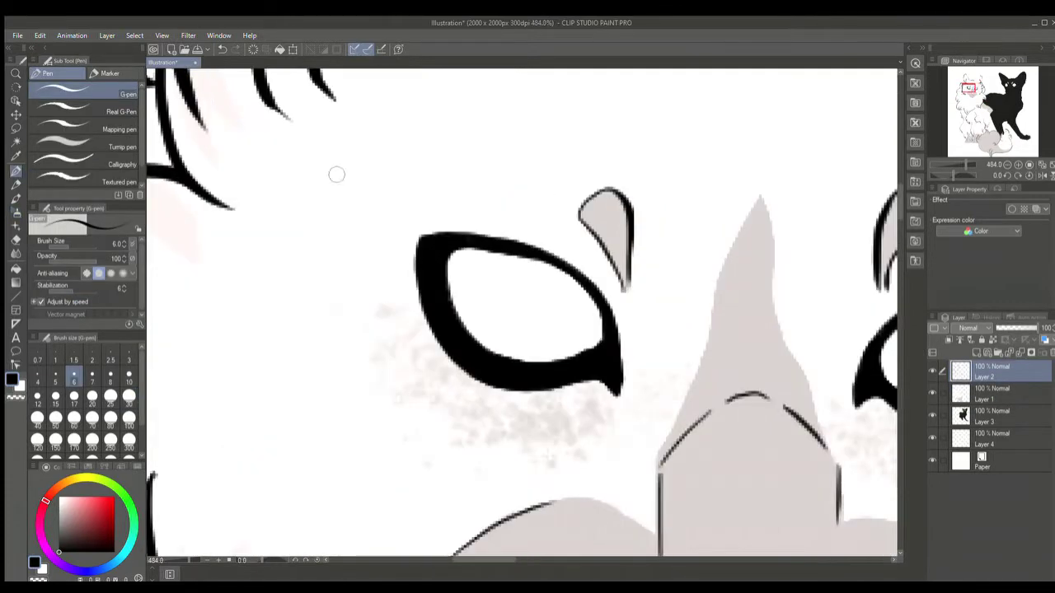
scroll(451, 280, "down", 3)
Fill both of the sitting cat's eyes with pale cyan on Layer 1, using the G-pen at size 10
key("alt+bracketleft")
scroll(449, 401, "up", 4)
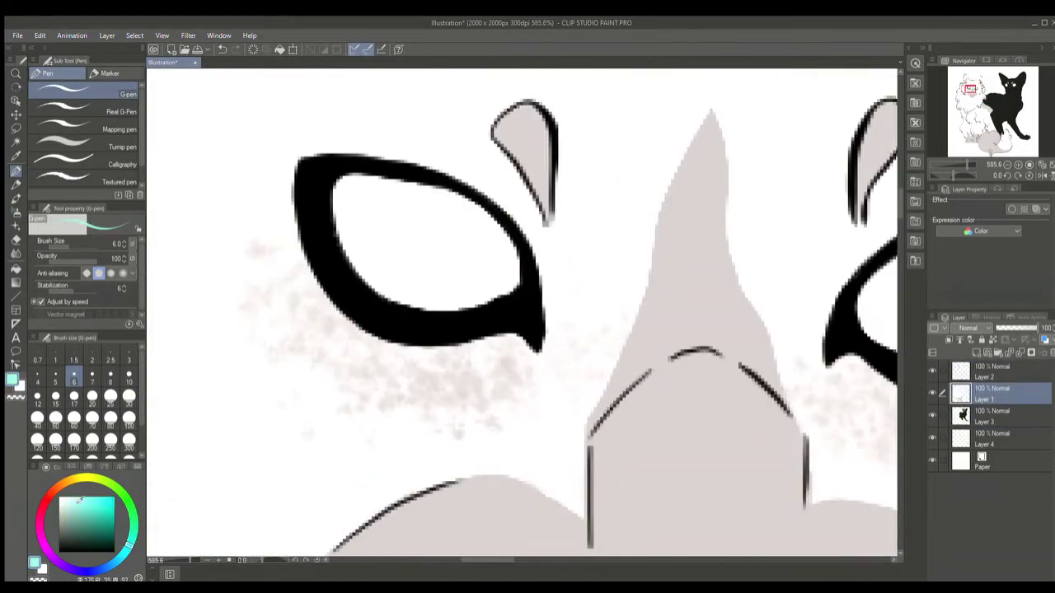
left_click(129, 376)
mouse_move(346, 198)
left_mouse_down()
mouse_move(462, 247)
mouse_move(376, 188)
mouse_move(363, 271)
left_mouse_up()
scroll(363, 270, "down", 3)
scroll(296, 235, "up", 3)
mouse_move(272, 247)
left_mouse_down()
mouse_move(264, 178)
mouse_move(317, 145)
mouse_move(296, 238)
mouse_move(243, 221)
left_mouse_up()
Shade both of the sitting cat's eyes with a slightly duller, greener cyan using the G-pen at size 10
scroll(240, 218, "down", 1)
scroll(240, 218, "down", 2)
scroll(189, 219, "up", 2)
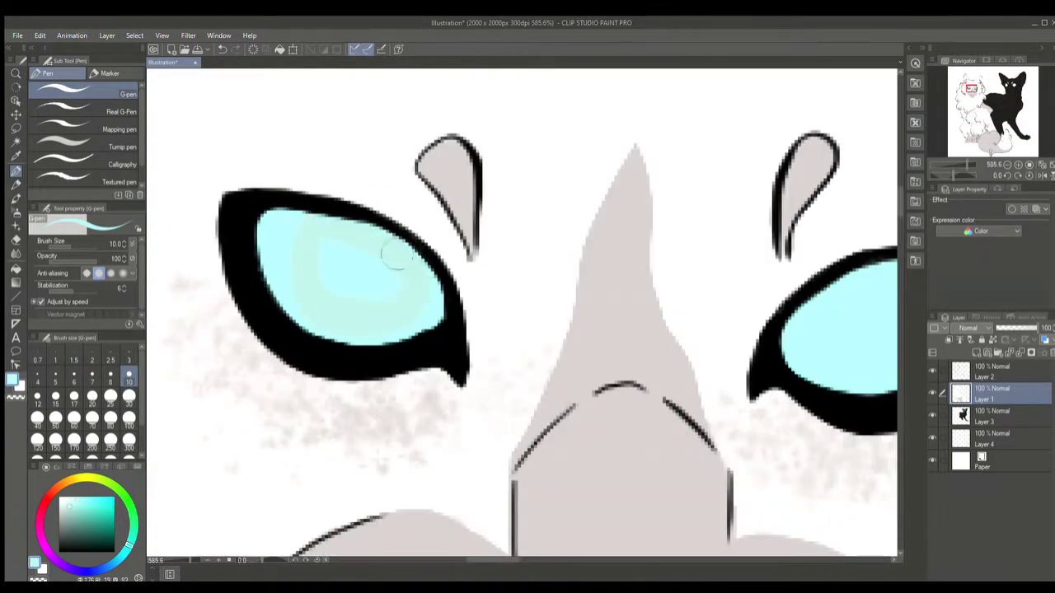
scroll(363, 334, "down", 5)
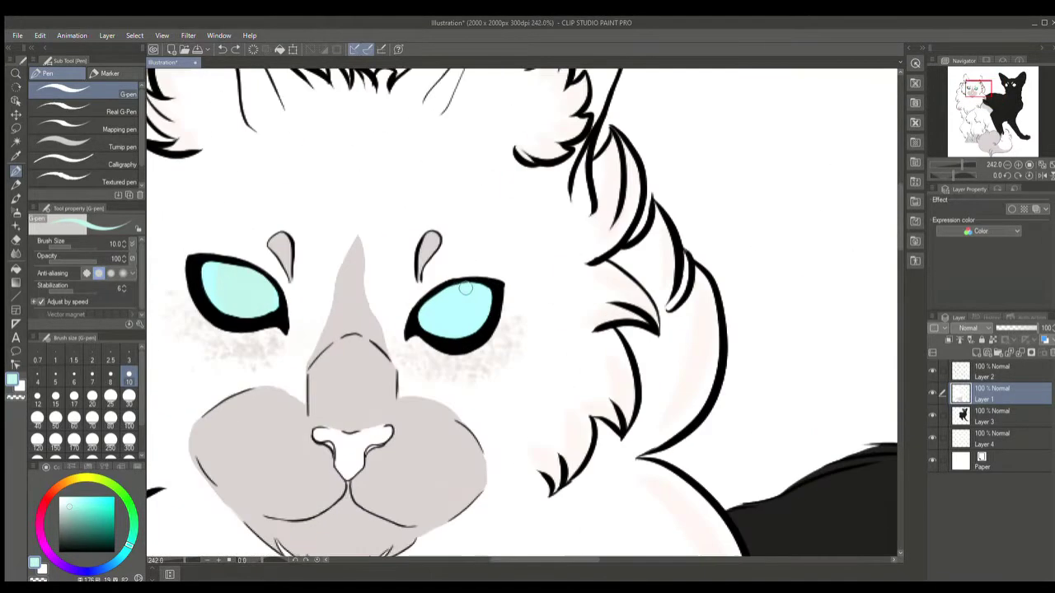
scroll(482, 150, "down", 4)
scroll(490, 224, "up", 3)
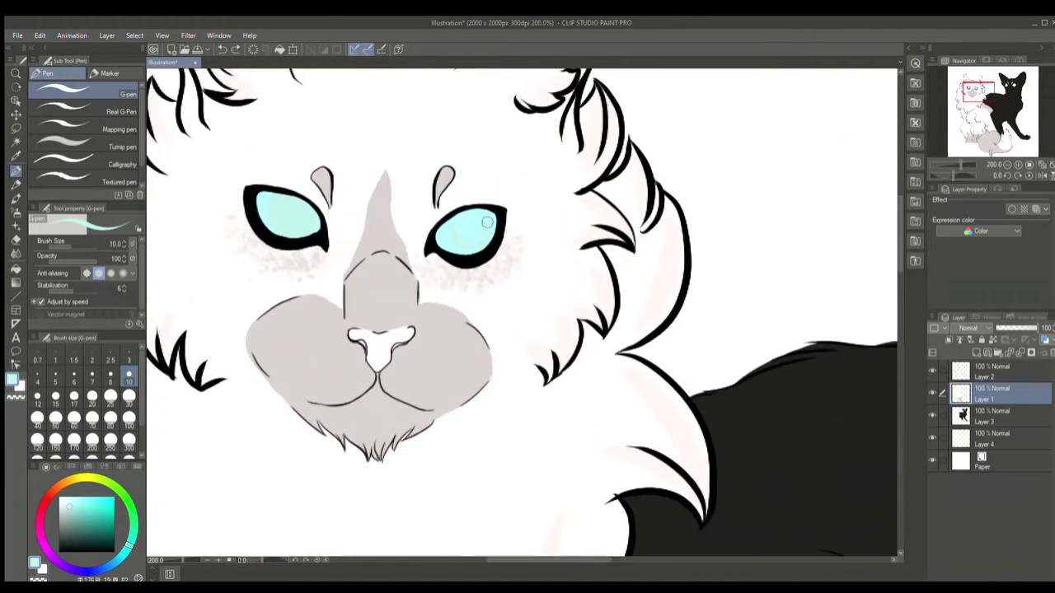
scroll(479, 71, "down", 3)
scroll(371, 247, "up", 4)
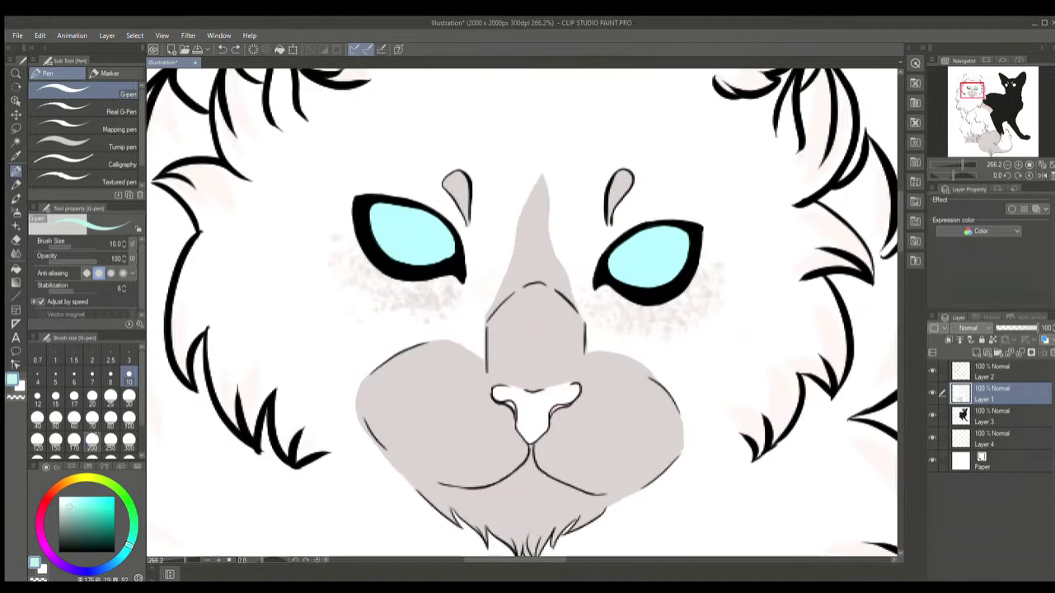
Dab a slightly greener cyan over both of the sitting cat's irises on Layer 1, using the G-pen at size 50
left_click(91, 397)
left_click(128, 397)
scroll(639, 247, "down", 3)
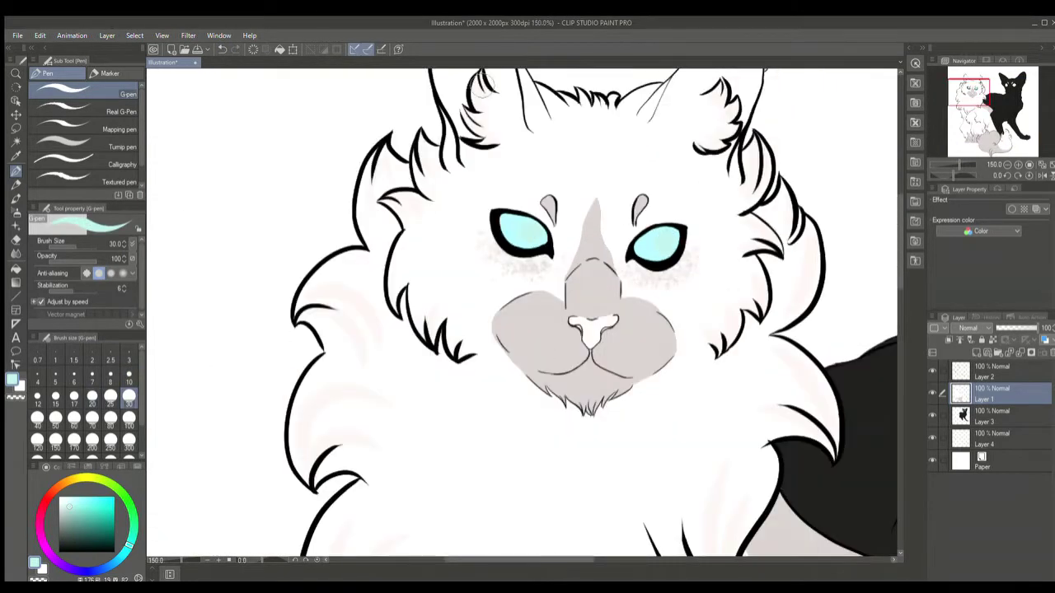
scroll(478, 243, "up", 4)
left_click(56, 418)
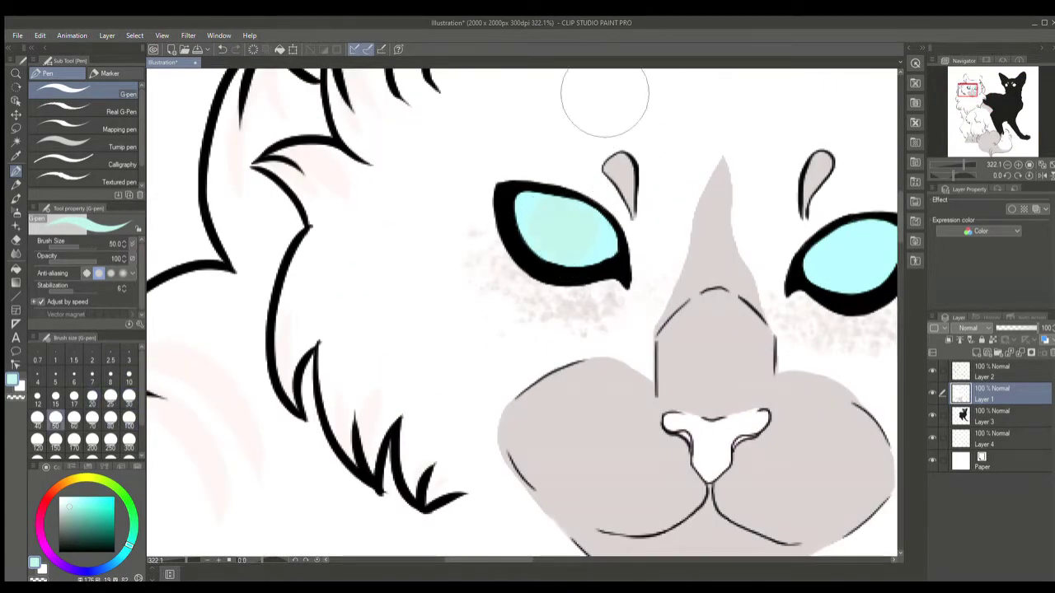
scroll(618, 239, "right", 3)
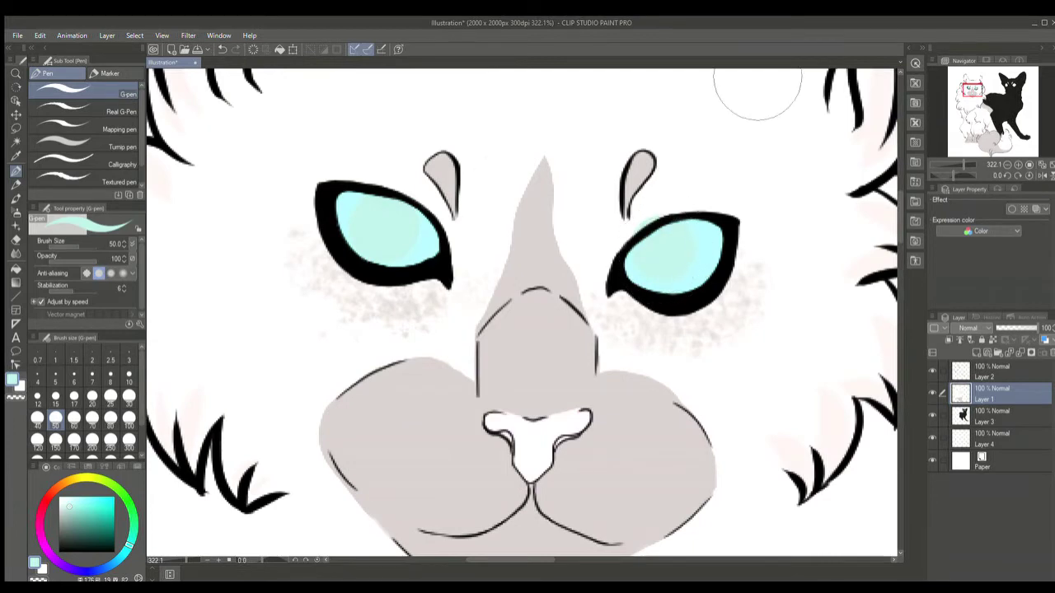
Undo the last eye stroke and shade the upper part of both of the sitting cat's irises with a deeper teal
scroll(722, 138, "down", 1)
scroll(722, 138, "up", 1)
left_click(354, 248, "alt")
left_click(222, 48)
left_click_drag(595, 280, 660, 247)
scroll(659, 247, "down", 1)
scroll(524, 313, "down", 1)
scroll(523, 313, "up", 1)
scroll(357, 185, "up", 1)
Paint a black vertical slit pupil in the sitting cat's left-hand eye, using the G-pen at size 10
left_click_drag(396, 198, 397, 244)
scroll(393, 223, "up", 3)
mouse_move(492, 291)
left_mouse_down()
mouse_move(495, 338)
mouse_move(497, 301)
left_mouse_up()
left_click_drag(494, 338, 505, 363)
scroll(500, 350, "down", 2)
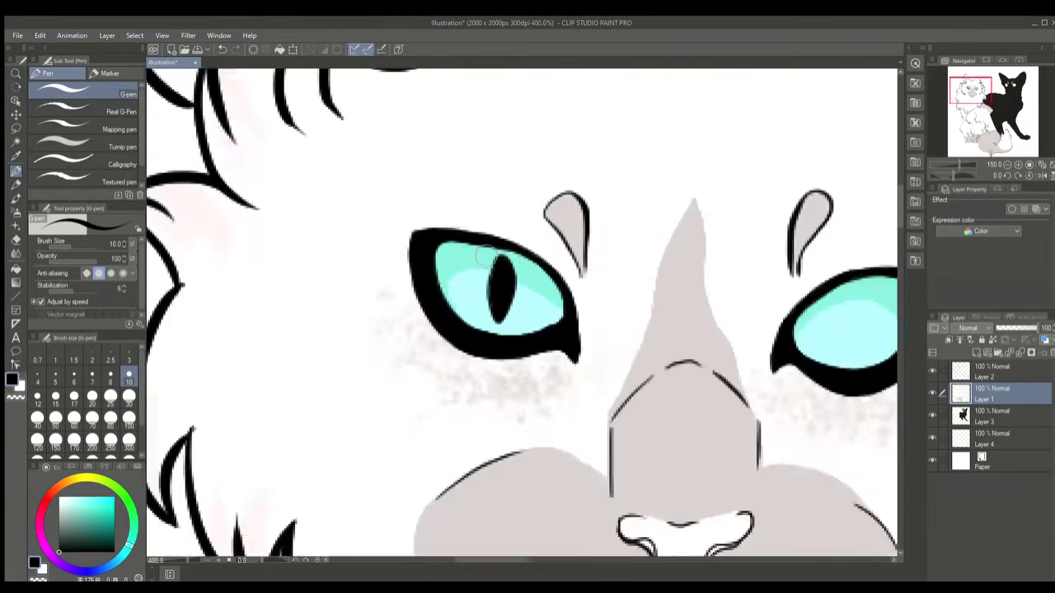
scroll(500, 350, "up", 2)
left_click_drag(502, 260, 499, 318)
scroll(503, 297, "down", 2)
Outline and fill a matching black slit pupil in the sitting cat's right-hand eye, starting with the G-pen at size 3
scroll(555, 287, "down", 1)
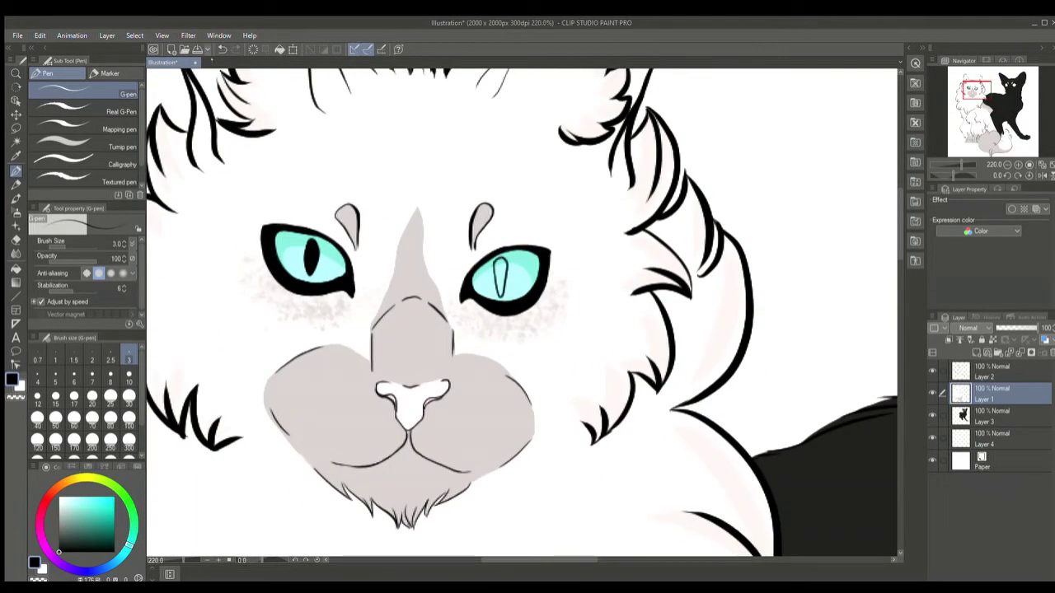
mouse_move(494, 262)
left_mouse_down()
mouse_move(495, 334)
mouse_move(505, 325)
left_mouse_up()
scroll(503, 281, "up", 3)
left_click_drag(511, 240, 490, 305)
scroll(495, 275, "down", 3)
Touch up the sitting cat's irises and pupils with teal, pale cyan and black sampled from the eyes, using the G-pen at size 3
scroll(544, 206, "up", 2)
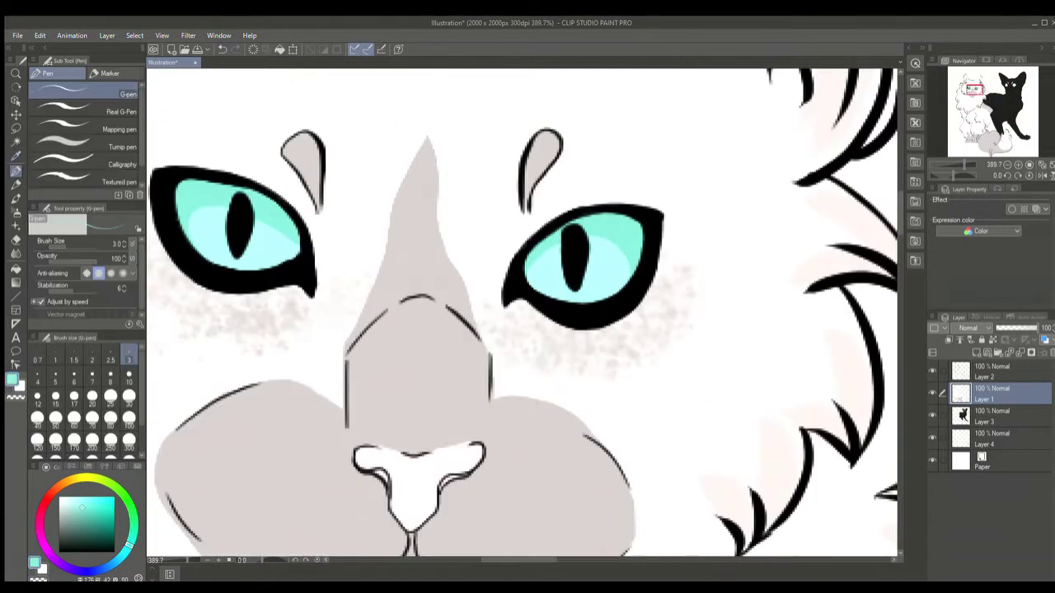
scroll(562, 231, "down", 4)
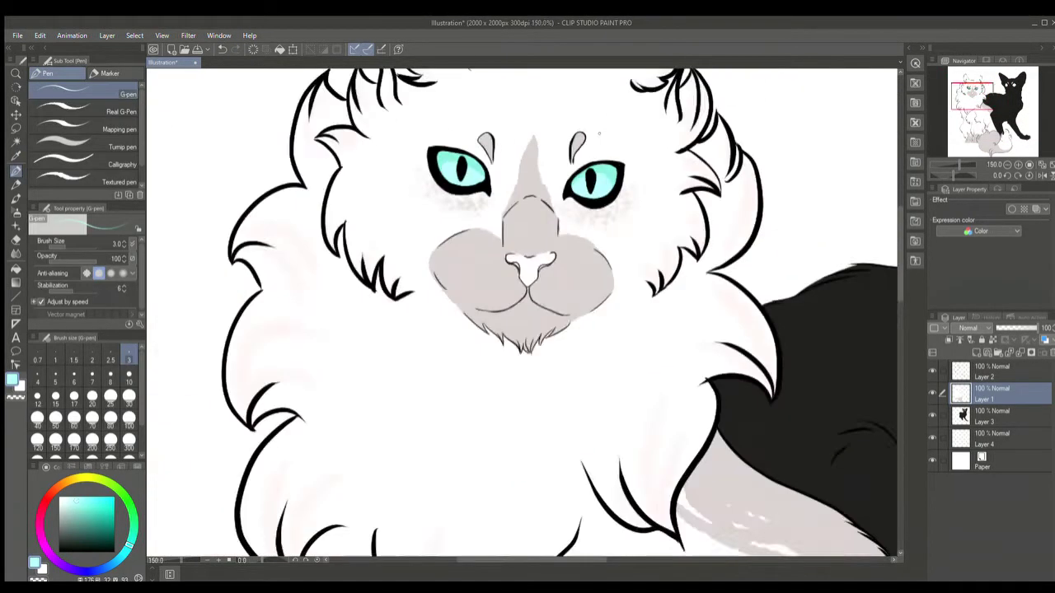
scroll(562, 231, "up", 3)
left_click(452, 206, "alt")
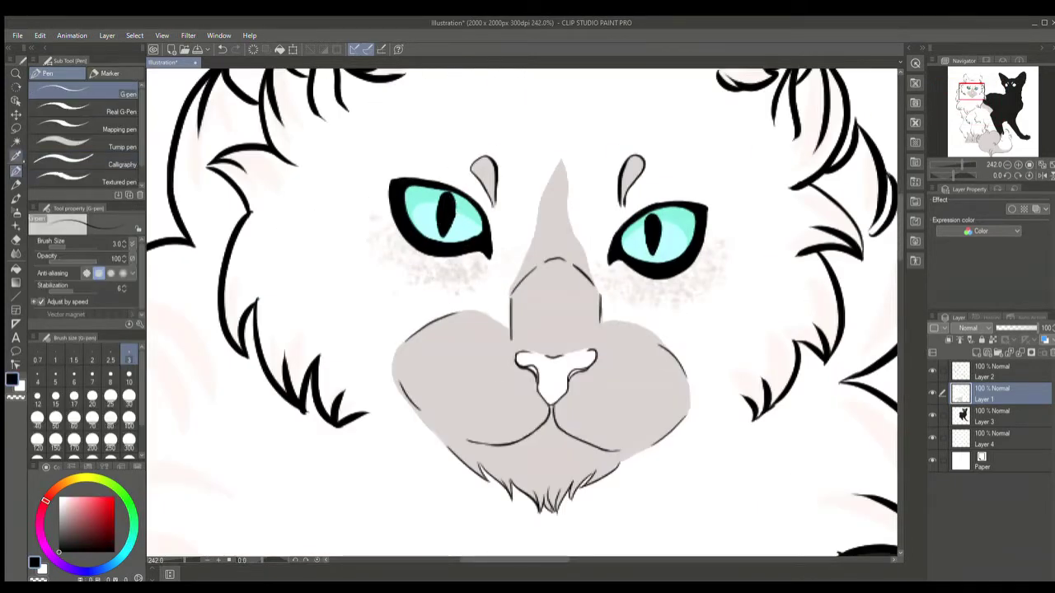
Add white highlight arcs and dots to both of the sitting cat's eyes with the G-pen at size 10
key("x")
scroll(544, 330, "down", 3)
scroll(544, 329, "up", 2)
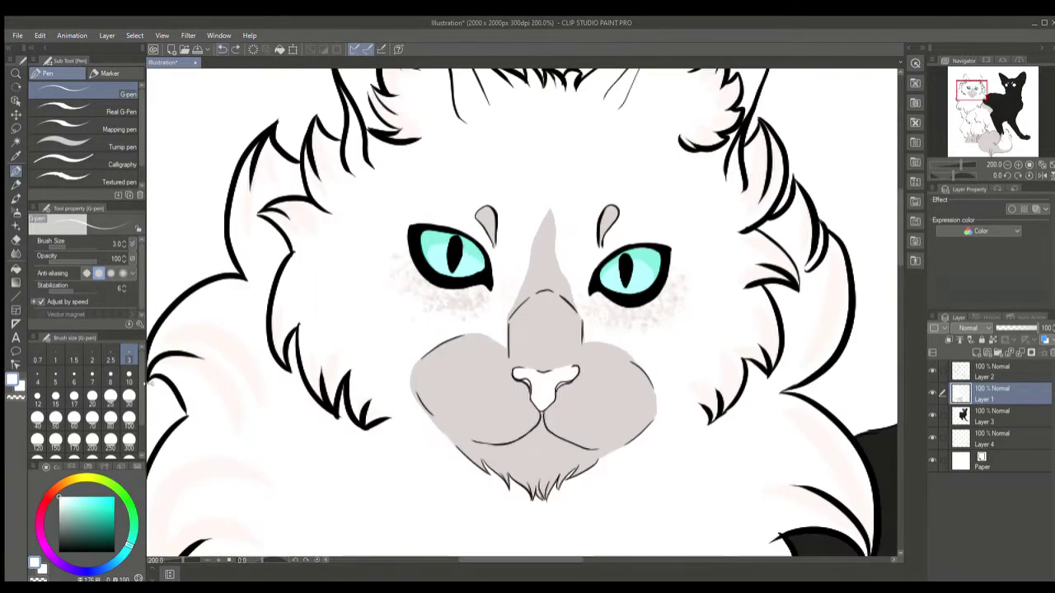
left_click(128, 376)
left_click_drag(463, 248, 468, 252)
scroll(434, 125, "up", 2)
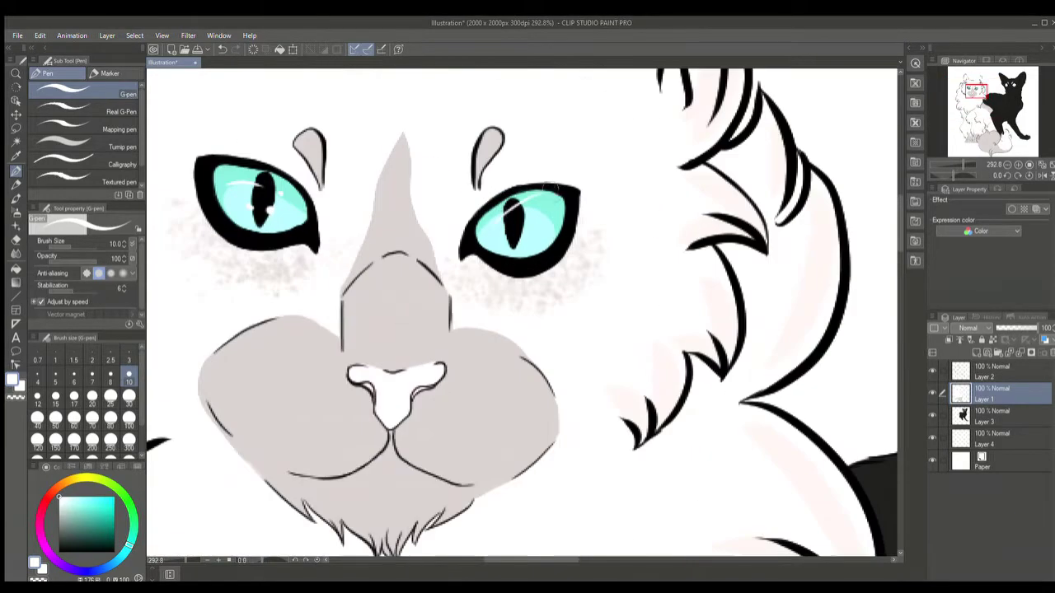
scroll(840, 222, "down", 3)
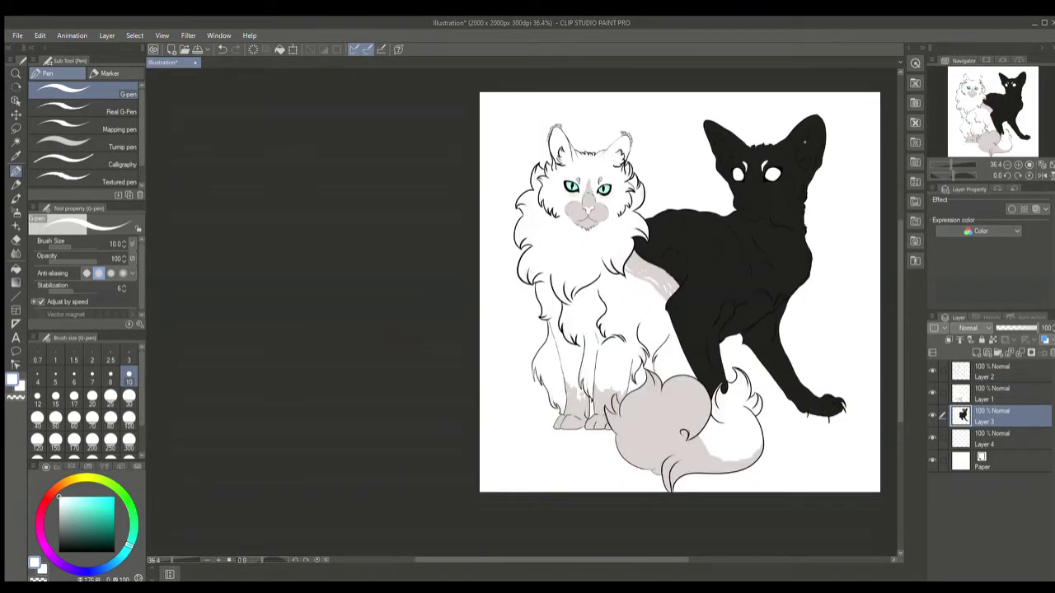
Try painting orange on the black cat's selected body on Layer 3 with the G-pen at size 100
scroll(804, 142, "up", 3)
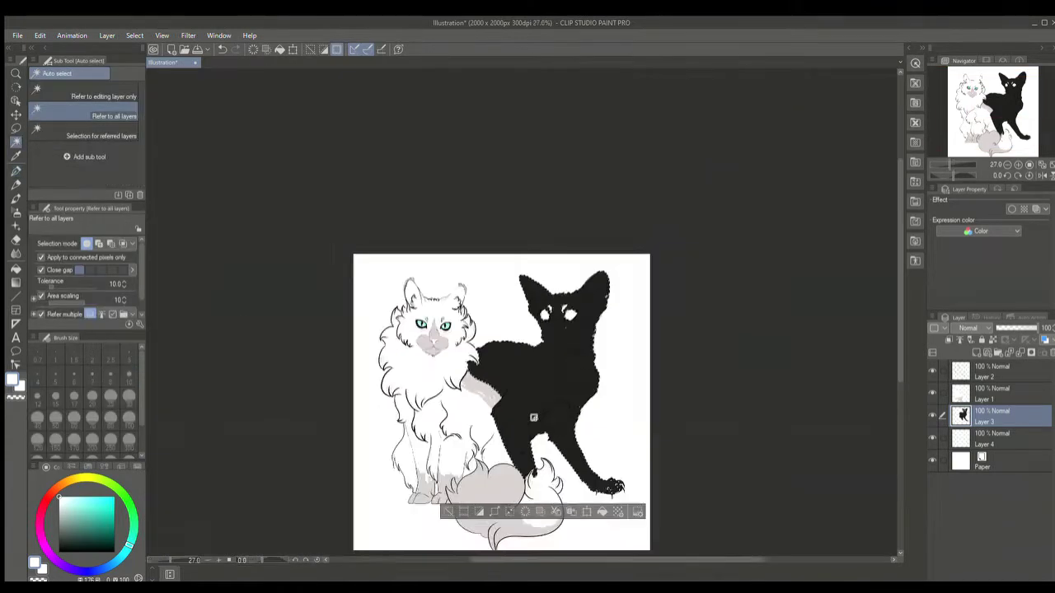
scroll(537, 419, "up", 4)
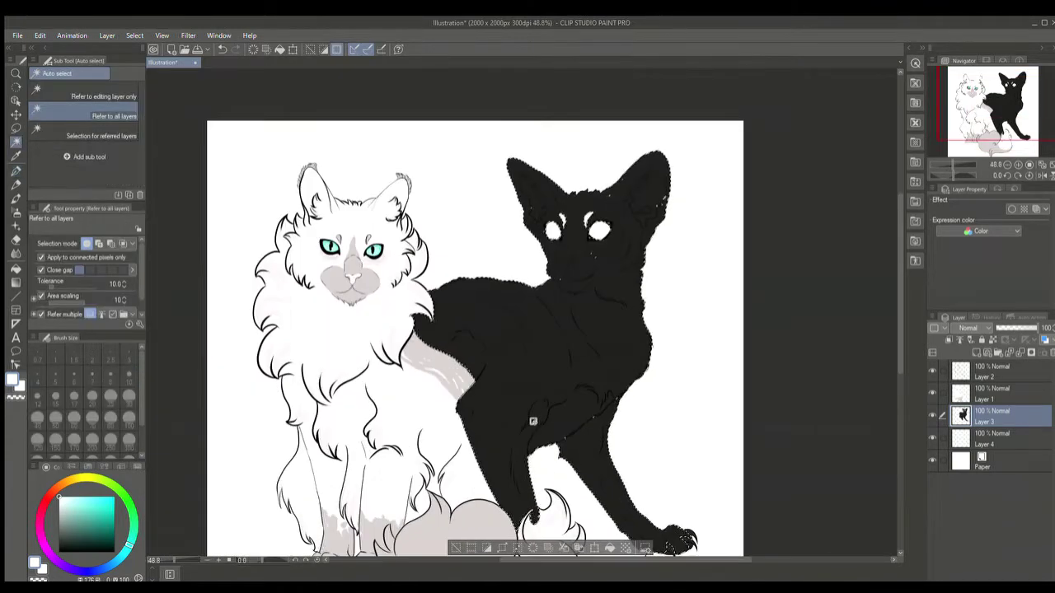
key("p")
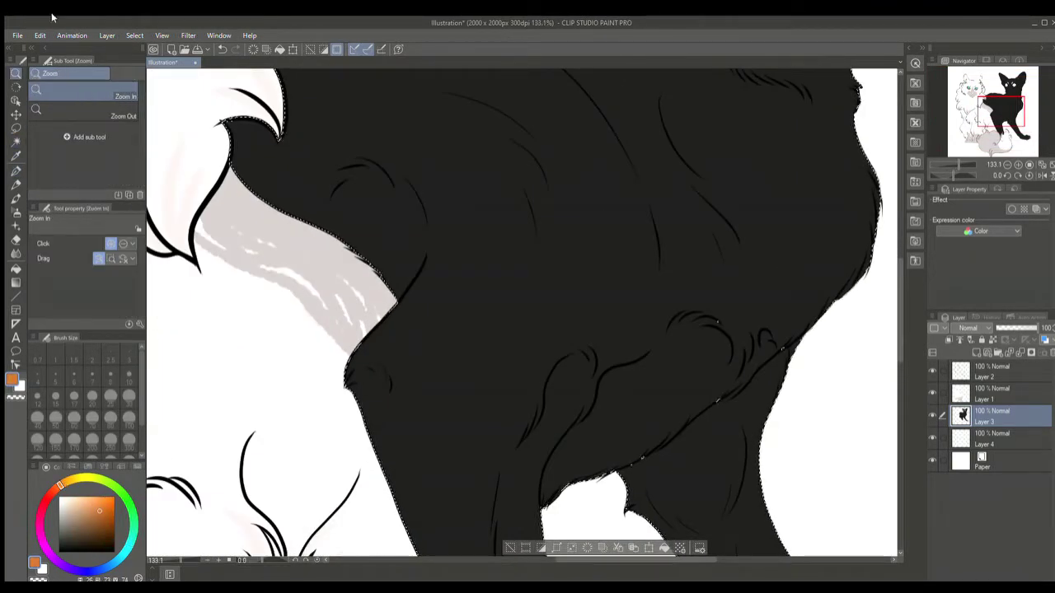
scroll(522, 314, "up", 3)
left_click_drag(501, 177, 572, 441)
key("ctrl+z")
left_click(128, 417)
left_click_drag(507, 175, 577, 460)
mouse_move(577, 458)
left_mouse_down()
mouse_move(350, 198)
mouse_move(272, 346)
left_mouse_up()
scroll(486, 215, "down", 3)
key("ctrl+z")
scroll(487, 215, "up", 3)
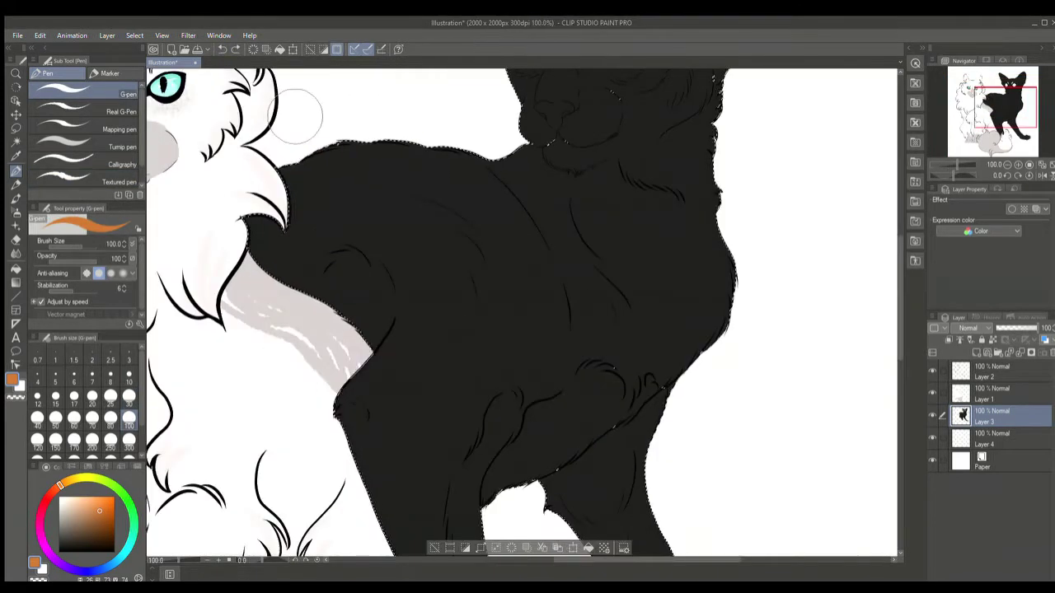
Try a paler orange on the black cat with the G-pen at size 30
scroll(486, 215, "down", 3)
scroll(567, 302, "up", 3)
left_click(108, 524)
left_click(103, 520)
left_click(129, 396)
left_click_drag(584, 142, 523, 177)
key("ctrl+z")
mouse_move(590, 144)
left_mouse_down()
mouse_move(480, 179)
mouse_move(486, 247)
left_mouse_up()
mouse_move(445, 131)
left_mouse_down()
mouse_move(387, 272)
mouse_move(329, 280)
left_mouse_up()
scroll(482, 247, "down", 3)
scroll(482, 247, "up", 3)
scroll(483, 300, "up", 4)
left_click_drag(404, 322, 419, 349)
key("ctrl+z")
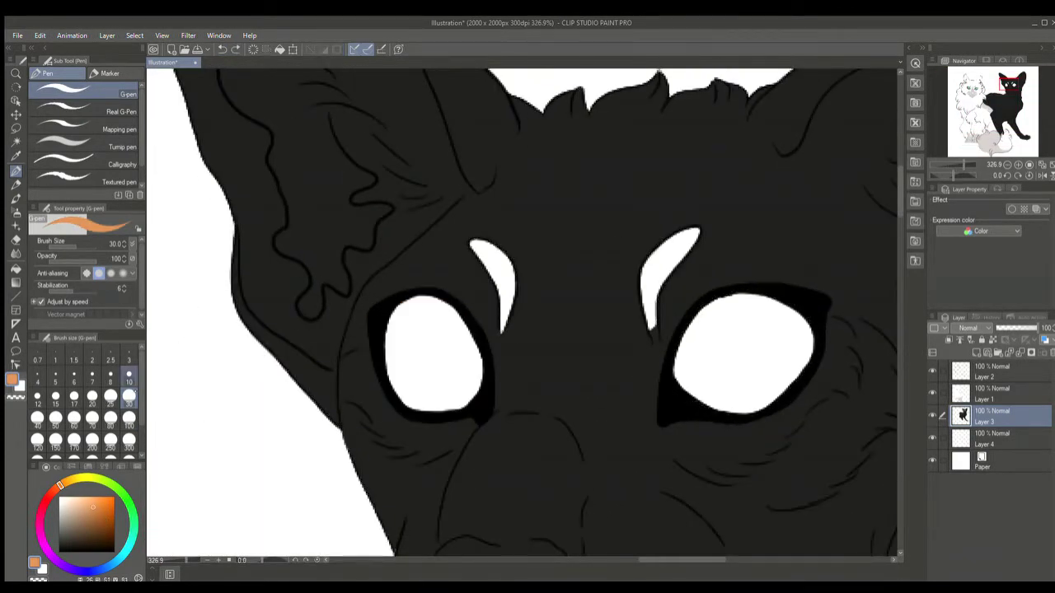
Choose a brighter orange and fill both of the black cat's eyes with it on Layer 3
key("i")
left_click(62, 485)
left_click(100, 502)
key("p")
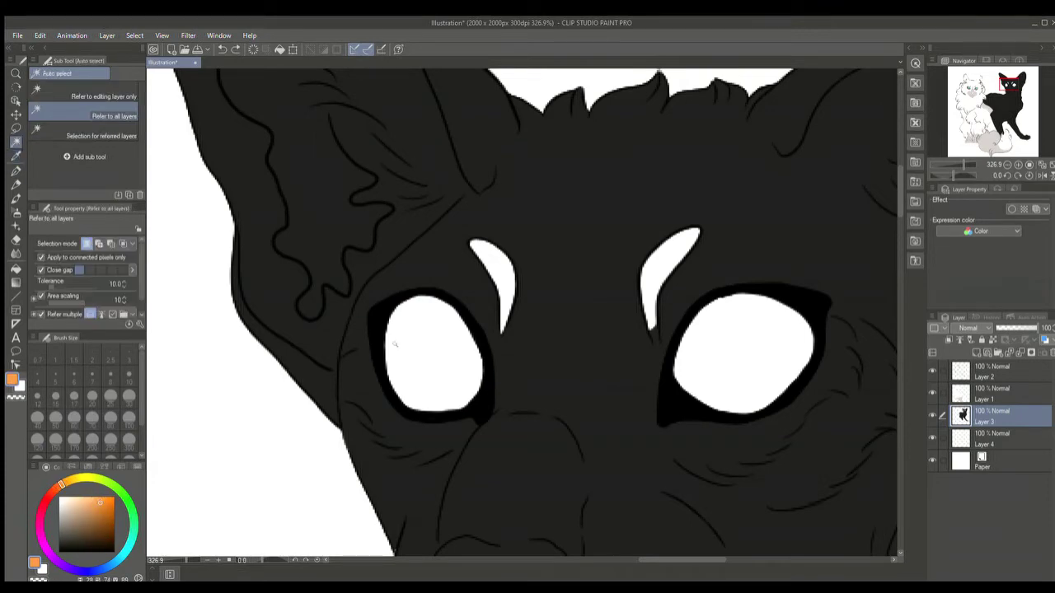
left_click_drag(363, 320, 437, 387)
key("ctrl+d")
left_click_drag(709, 355, 718, 294)
Shade the upper part of both of the black cat's irises with a darker, browner orange using the G-pen at size 10
left_click(95, 515)
left_click(129, 377)
mouse_move(412, 313)
left_mouse_down()
mouse_move(401, 342)
mouse_move(410, 400)
left_mouse_up()
left_click_drag(696, 344, 787, 301)
scroll(787, 301, "down", 10)
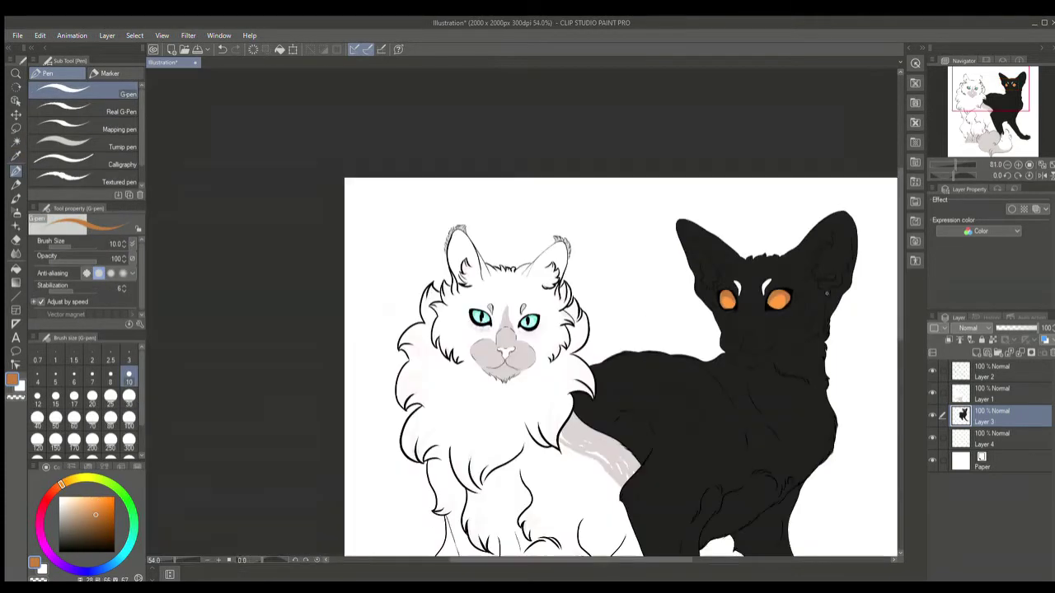
Refine the dark orange shading around both of the black cat's irises and sample the bright orange for touch-ups
scroll(796, 301, "up", 10)
left_click_drag(495, 346, 552, 372)
left_click_drag(532, 416, 738, 408)
left_click(330, 405, "alt")
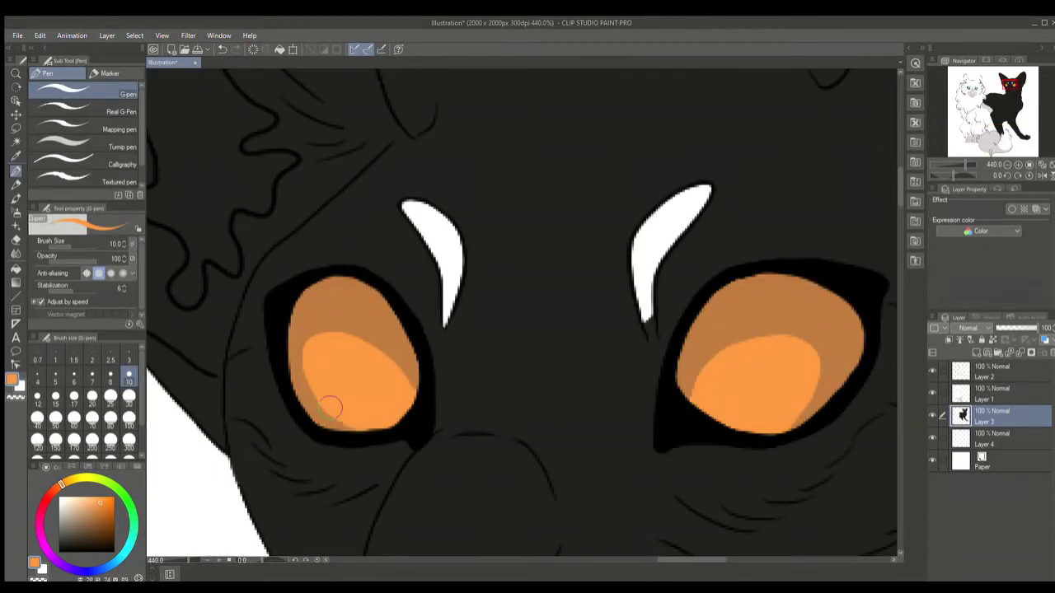
scroll(293, 293, "down", 10)
Paint black vertical slit pupils in both of the black cat's eyes, using the G-pen at size 10
scroll(314, 302, "up", 10)
scroll(462, 261, "down", 10)
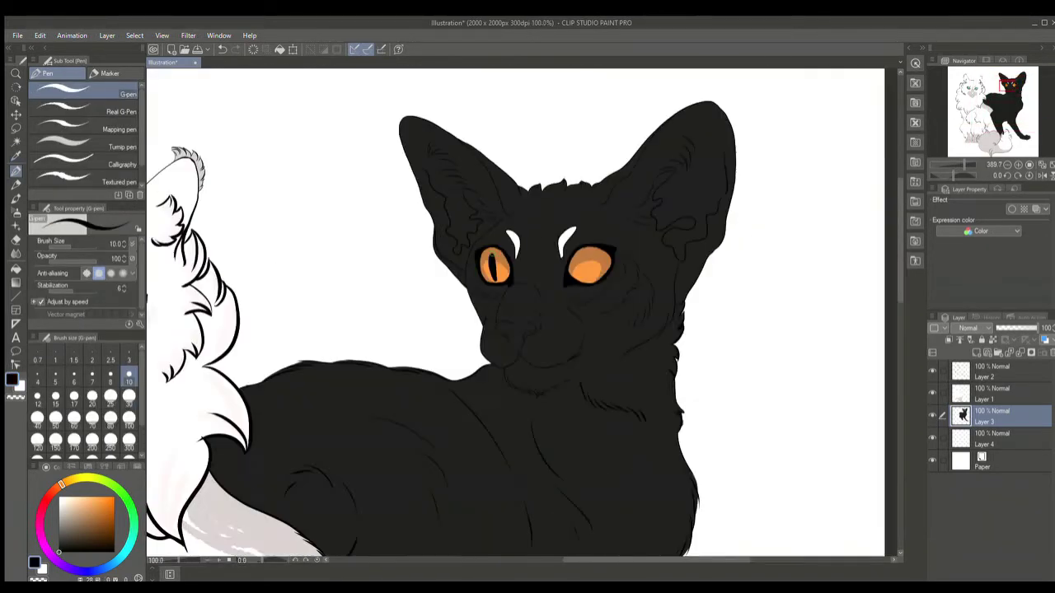
scroll(462, 262, "up", 8)
scroll(467, 236, "down", 10)
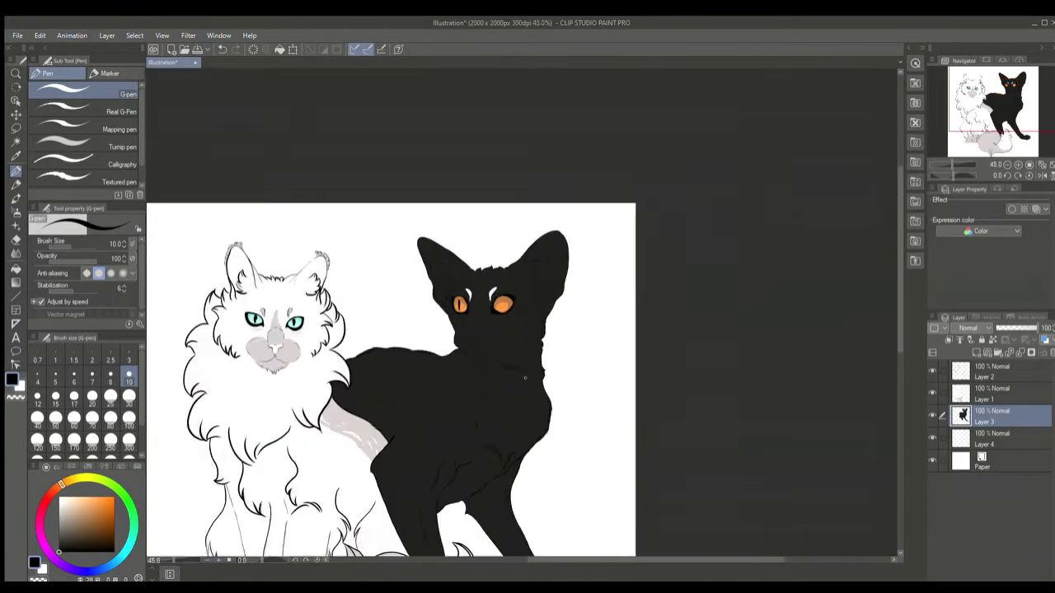
scroll(537, 218, "up", 9)
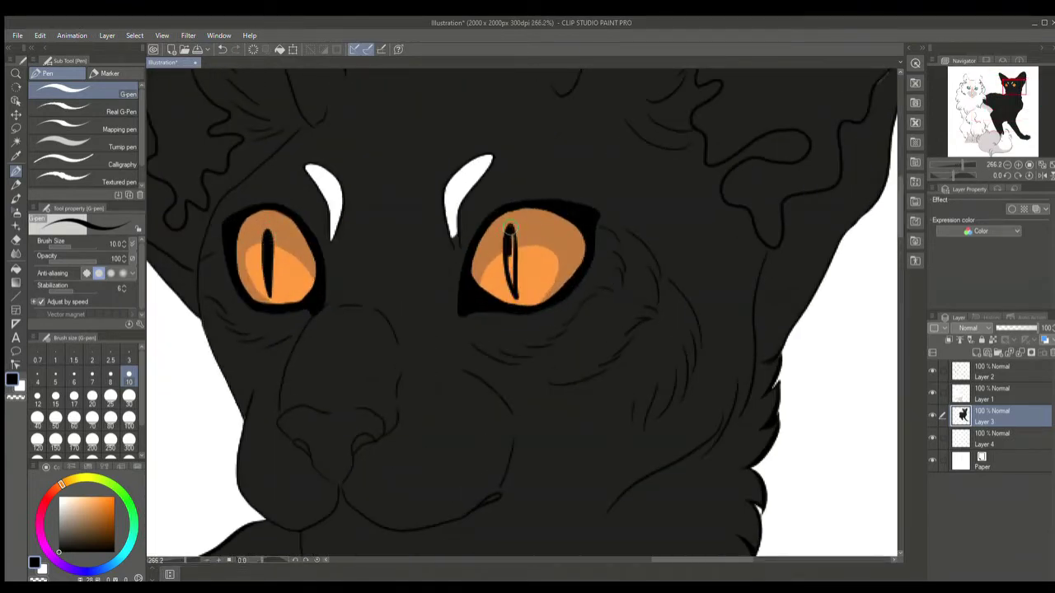
scroll(513, 282, "down", 10)
scroll(534, 191, "up", 11)
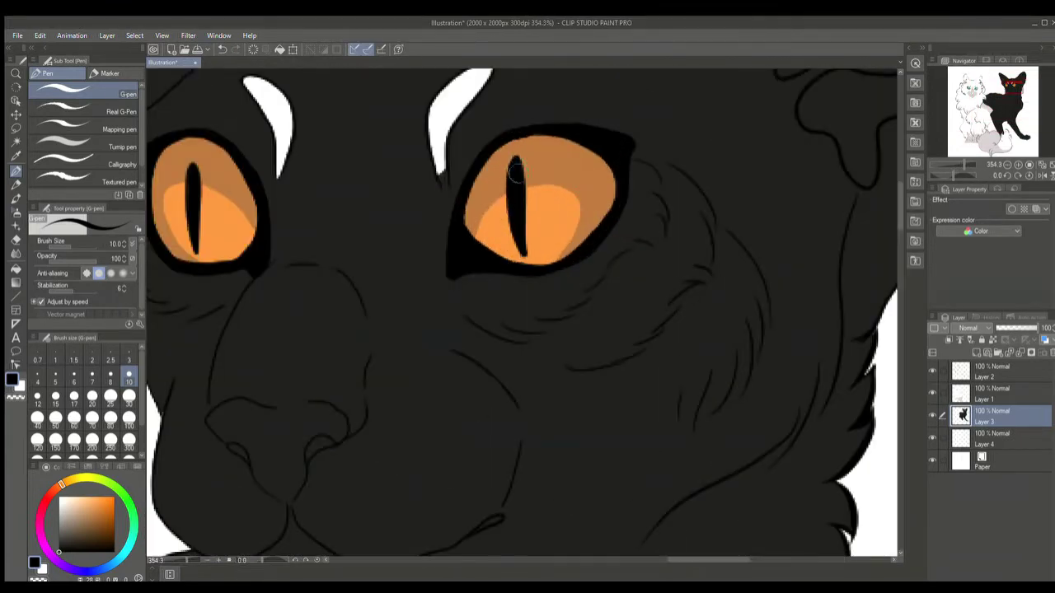
scroll(515, 167, "down", 10)
scroll(486, 218, "up", 7)
Add white highlight arcs and dots to both of the black cat's eyes with the G-pen at size 10
key("x")
scroll(486, 174, "down", 10)
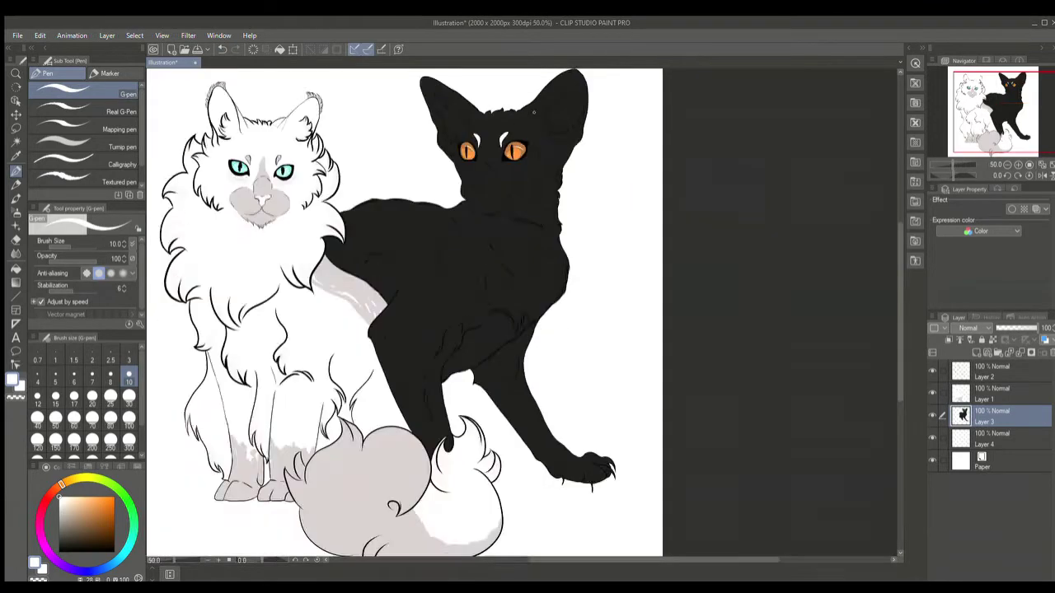
scroll(452, 108, "up", 10)
Auto-select the inside of the black cat's left-hand ear, paint it dark grey with the G-pen at size 30, and deselect
key("w")
left_click(489, 80)
left_click(445, 231)
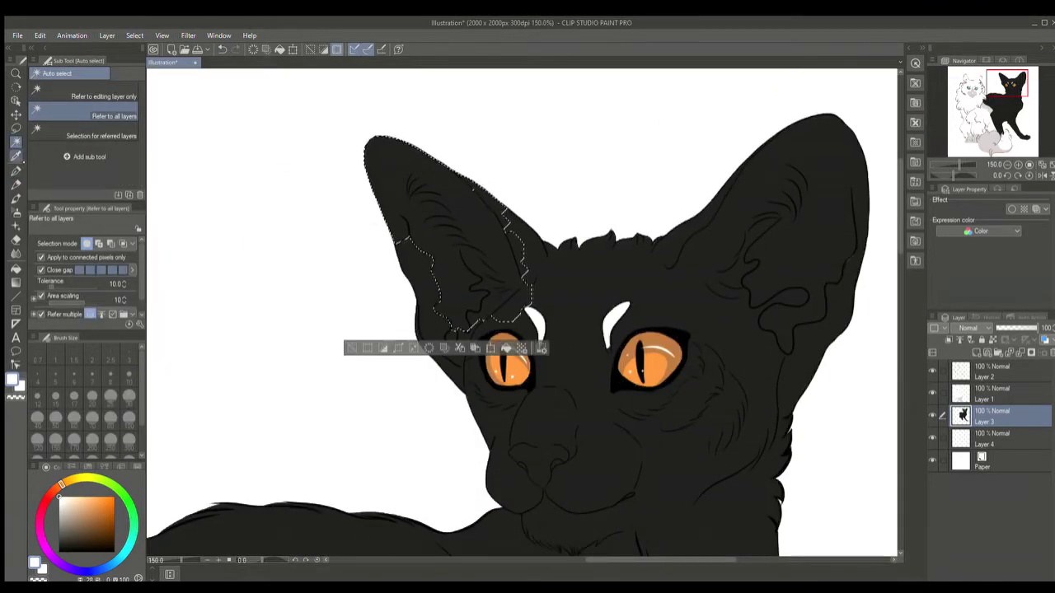
key("p")
mouse_move(494, 268)
left_mouse_down()
mouse_move(454, 177)
mouse_move(387, 216)
left_mouse_up()
left_click_drag(412, 181, 486, 322)
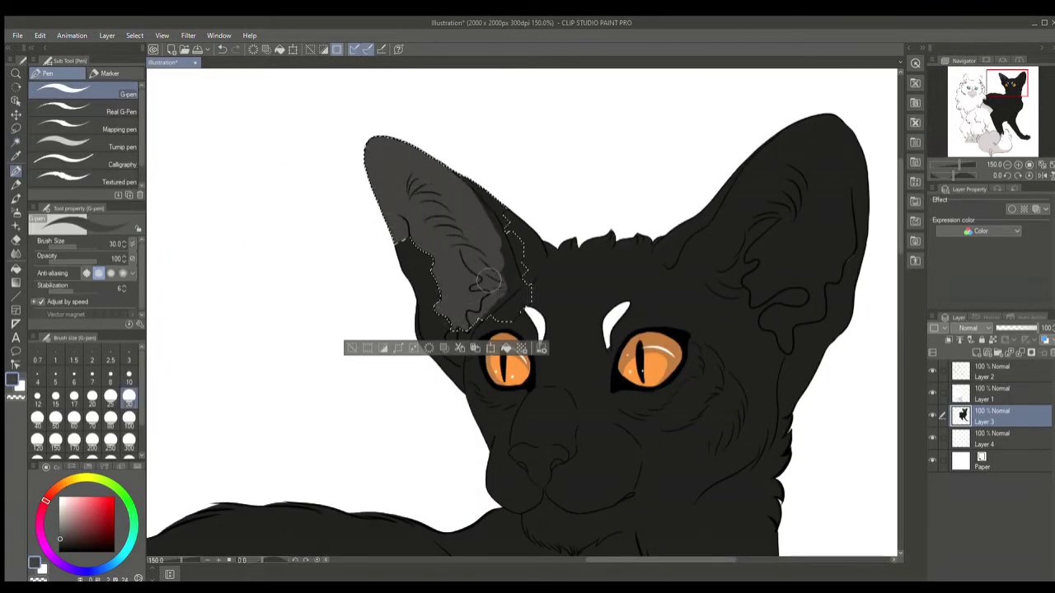
key("ctrl+d")
Extend the dark grey to the left-hand ear's edges and tidy the border with near-black, using the G-pen at size 10
scroll(427, 321, "up", 1)
left_click_drag(457, 357, 430, 317)
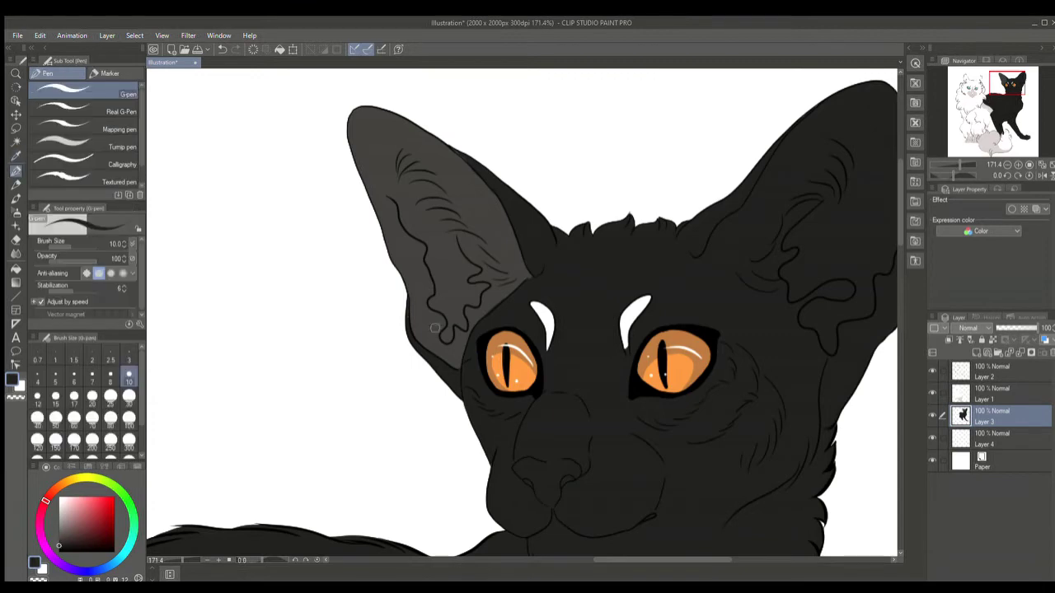
key("ctrl+0")
Auto-select the inside of the black cat's right-hand ear, paint it dark grey with the G-pen, and deselect
scroll(636, 124, "up", 4)
key("w")
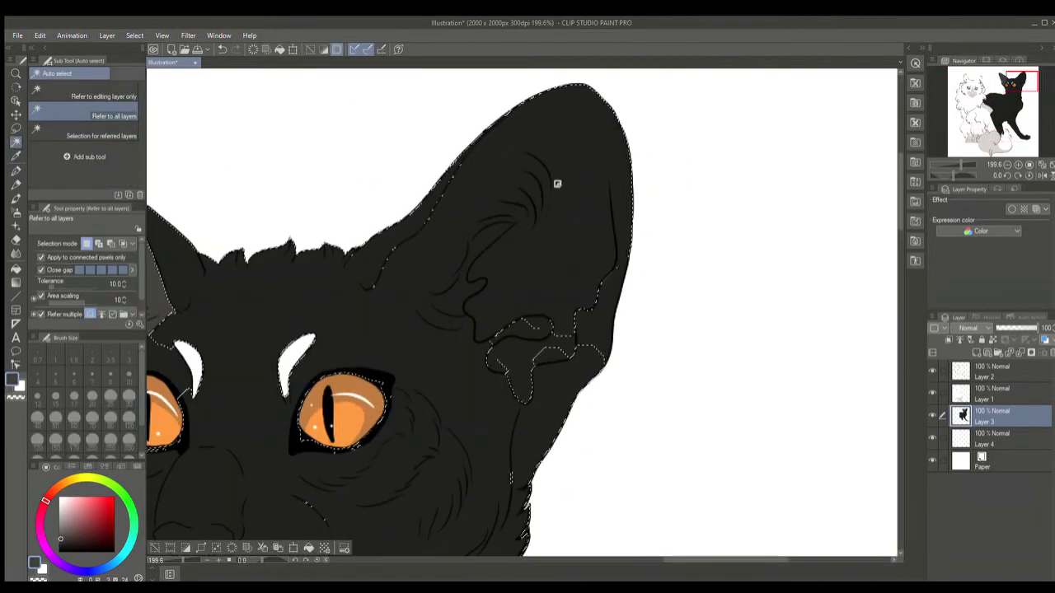
left_click(559, 234)
key("p")
mouse_move(461, 255)
left_mouse_down()
mouse_move(565, 216)
mouse_move(521, 230)
mouse_move(463, 357)
mouse_move(568, 330)
mouse_move(401, 313)
mouse_move(505, 394)
left_mouse_up()
key("ctrl+d")
Refine the right-hand ear's grey area with the G-pen at size 10, tidying its border with near-black sampled from the fur
key("bracketleft")
key("bracketleft")
key("bracketleft")
key("bracketleft")
key("bracketleft")
key("bracketleft")
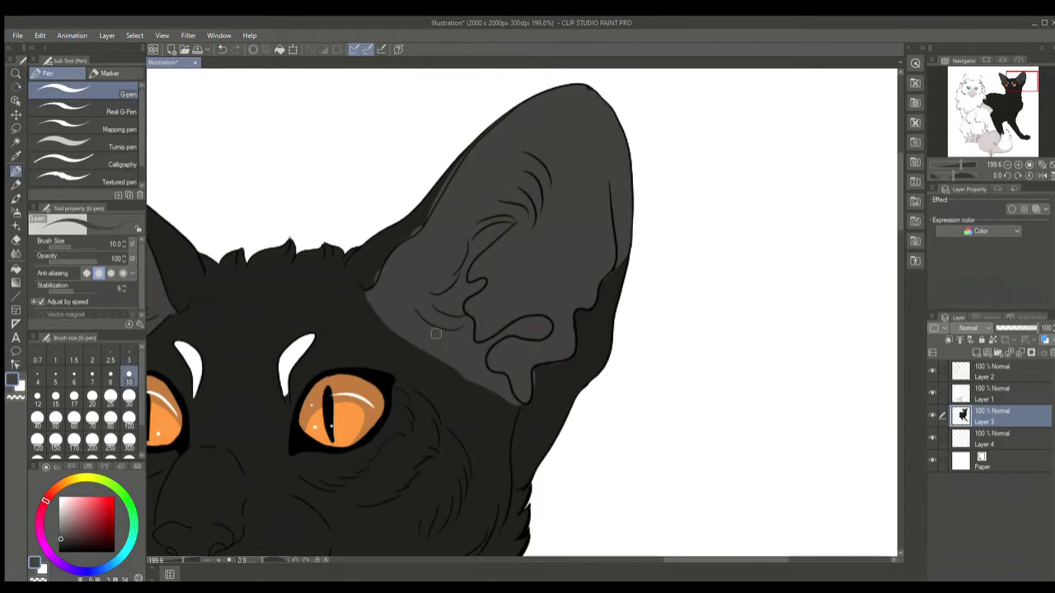
left_click(372, 277, "alt")
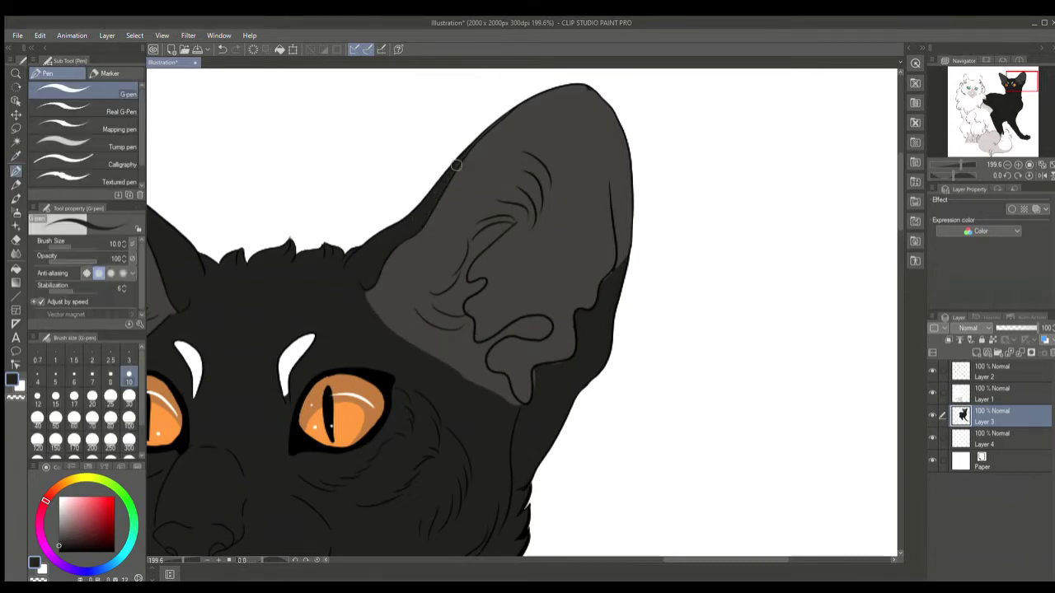
scroll(535, 370, "down", 5)
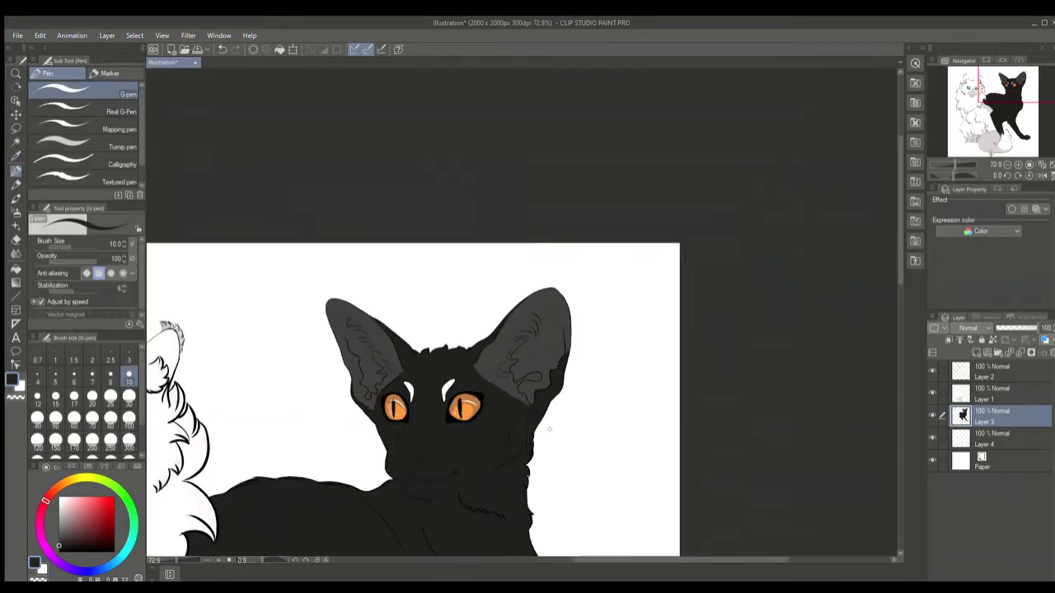
Draw a black fold line along the lower outer edge of the black cat's right-hand ear on Layer 2
scroll(535, 370, "up", 5)
key("alt+bracketright")
key("alt+bracketright")
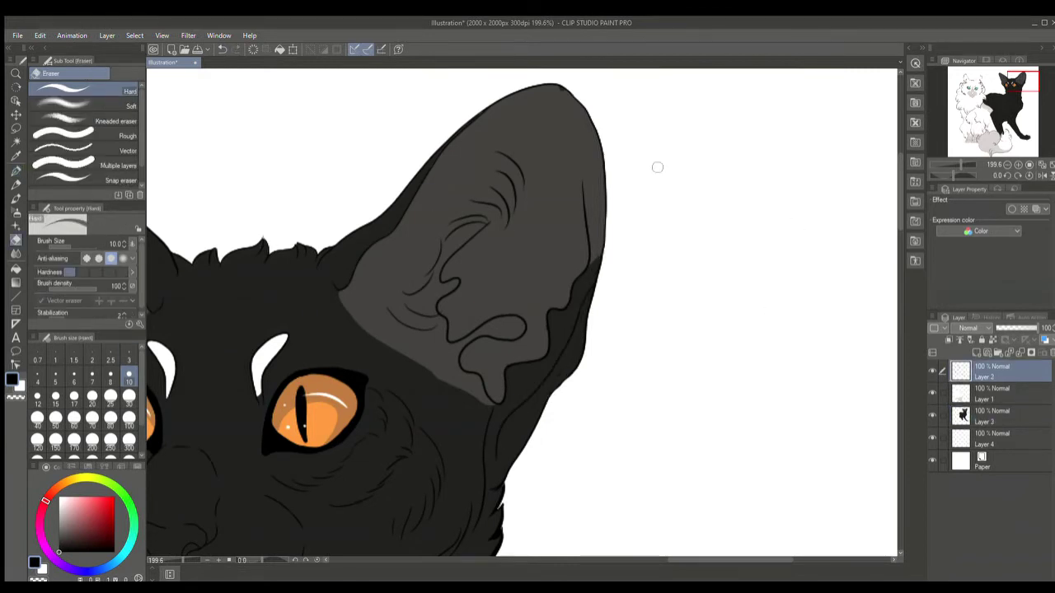
Extend the dark grey on Layer 3 down to the right-hand ear's base along the fold line, using the G-pen at size 10
key("alt+bracketleft")
key("alt+bracketleft")
left_click_drag(540, 363, 487, 402)
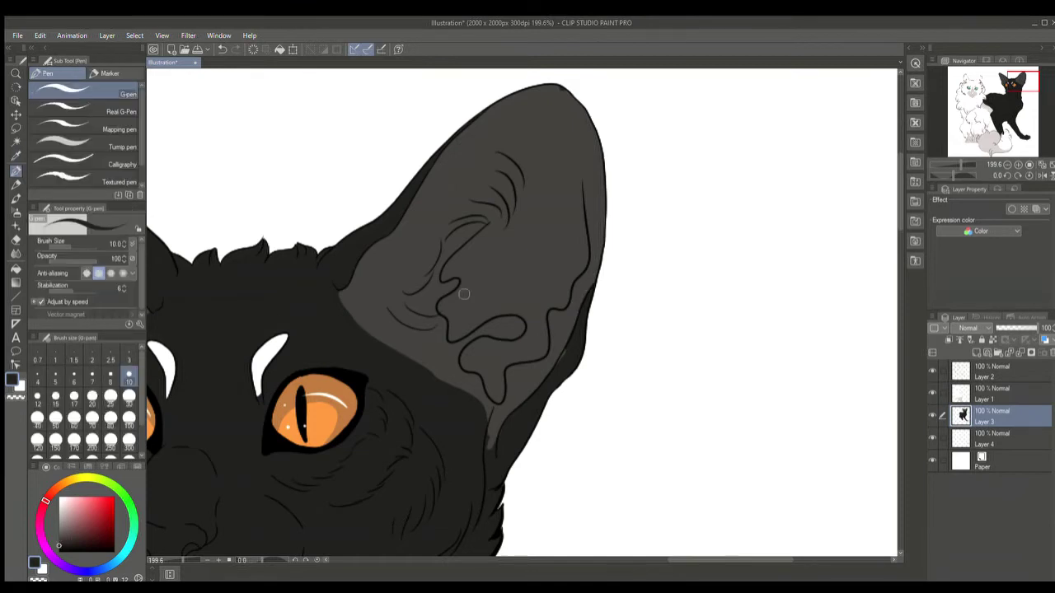
left_click(490, 446, "alt")
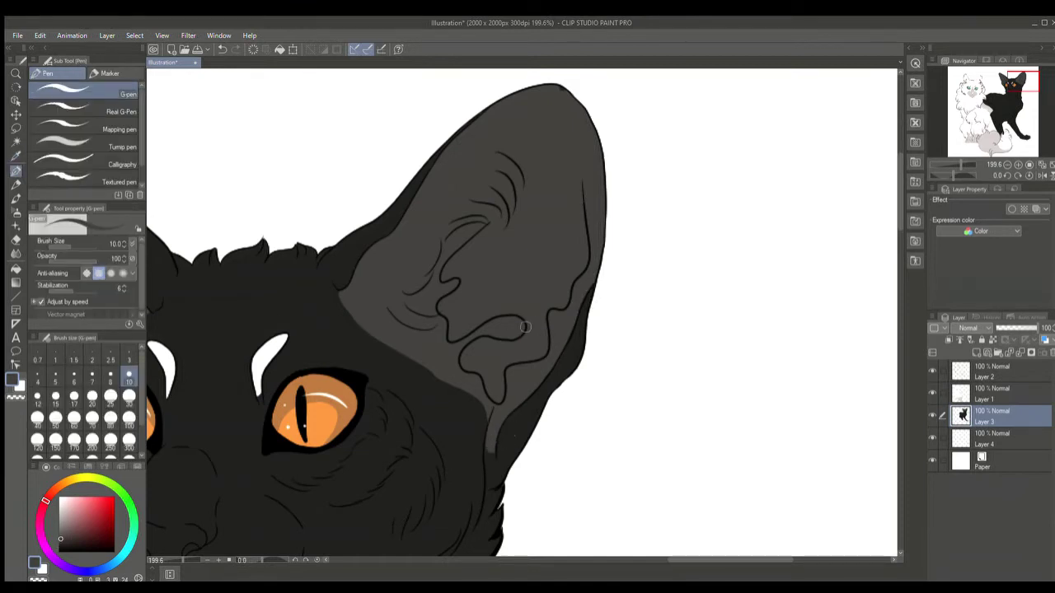
scroll(629, 219, "down", 5)
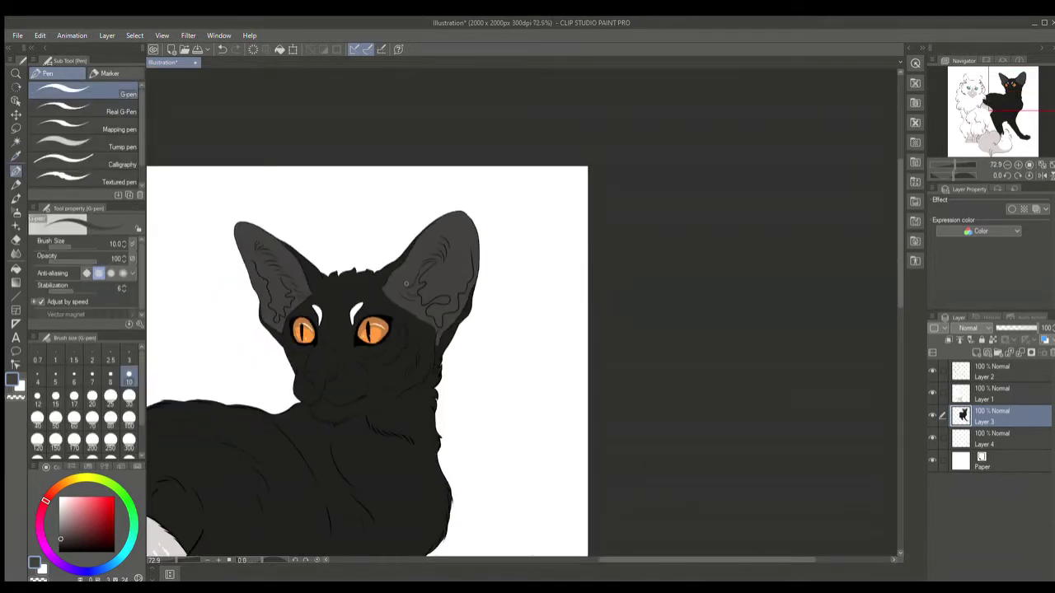
Fill the white gaps above both of the black cat's eyes with near-black on Layer 3, using the G-pen at size 10
scroll(406, 283, "up", 5)
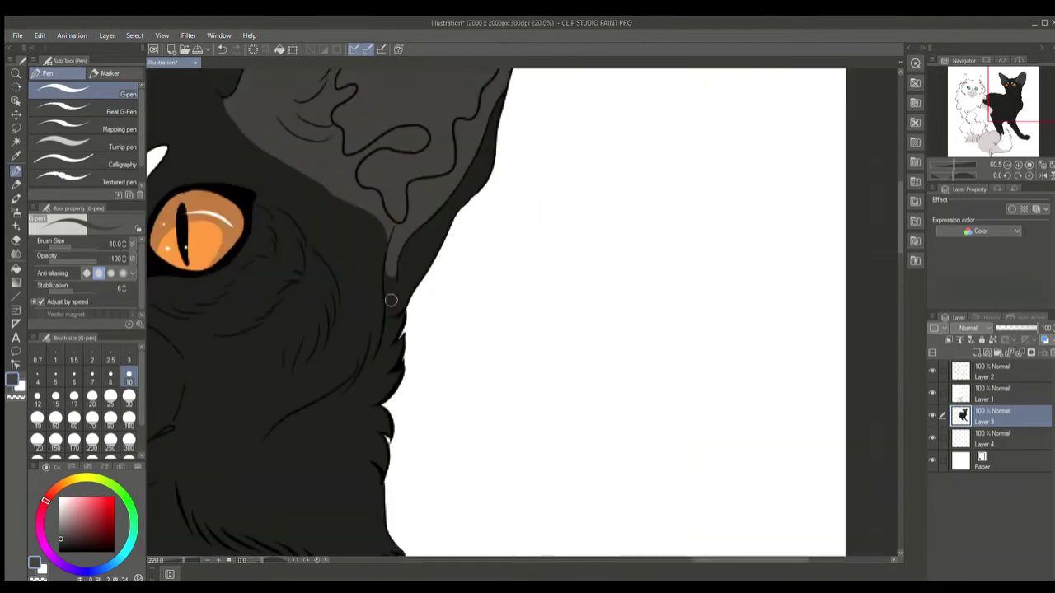
scroll(309, 180, "down", 5)
scroll(536, 329, "up", 5)
scroll(544, 247, "down", 3)
scroll(572, 128, "up", 2)
scroll(497, 140, "up", 5)
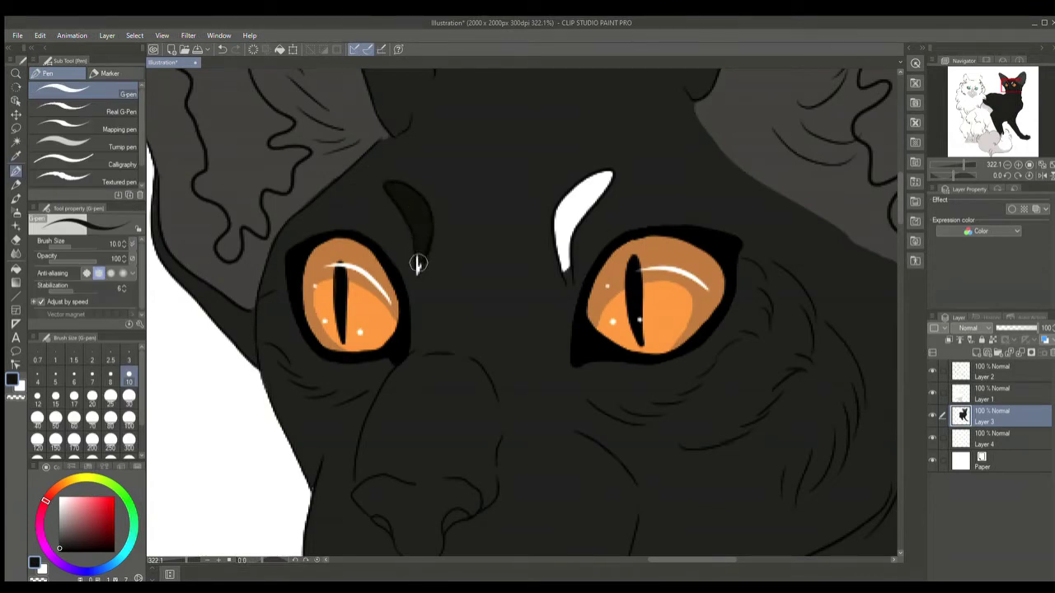
left_click(618, 202)
key("Delete")
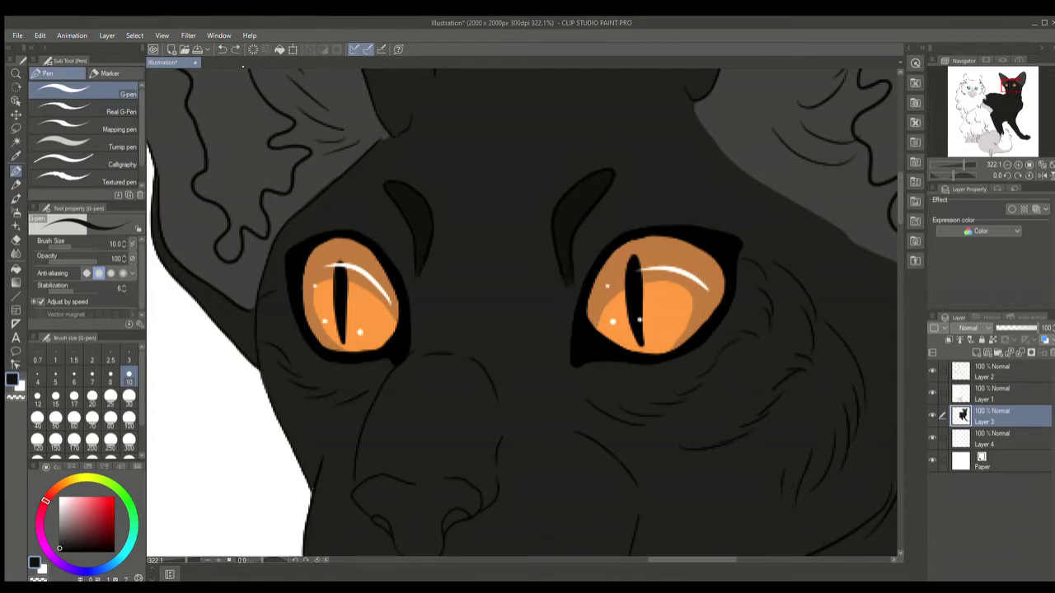
Shade the fur beneath both of the black cat's eyes with near-black, following the drawn fur lines, using the G-pen at size 10
scroll(436, 382, "down", 4)
scroll(560, 242, "up", 3)
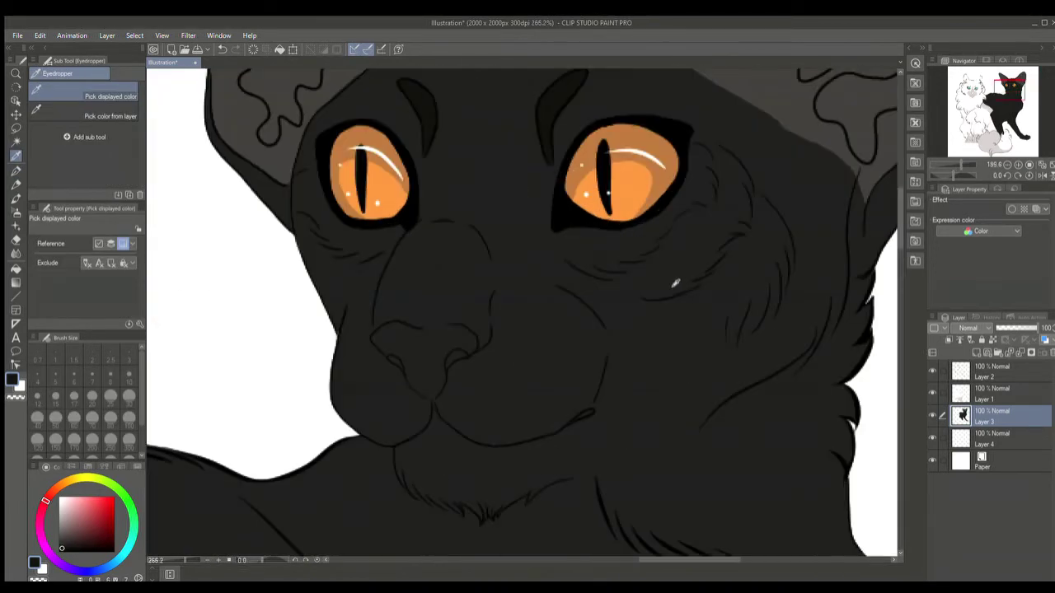
left_click_drag(693, 178, 567, 253)
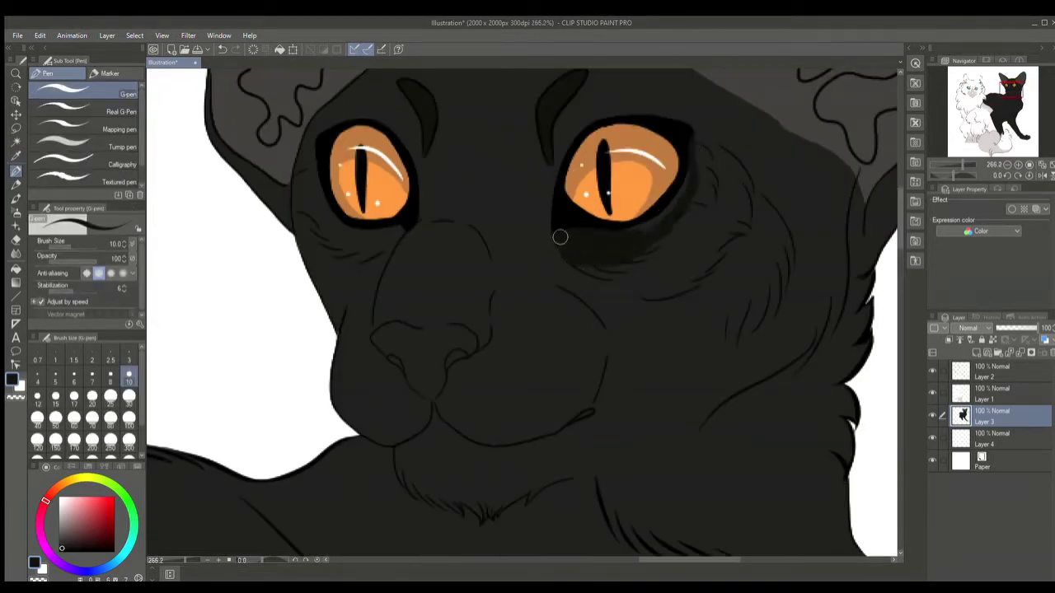
scroll(671, 222, "up", 2)
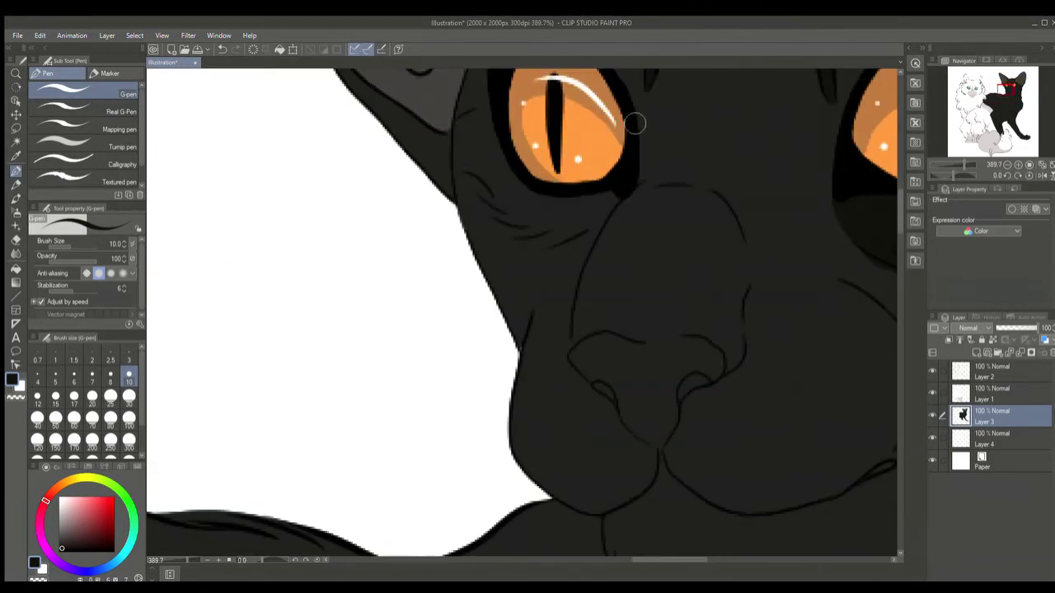
left_click_drag(572, 238, 467, 137)
mouse_move(481, 96)
left_mouse_down()
mouse_move(487, 291)
mouse_move(566, 386)
left_mouse_up()
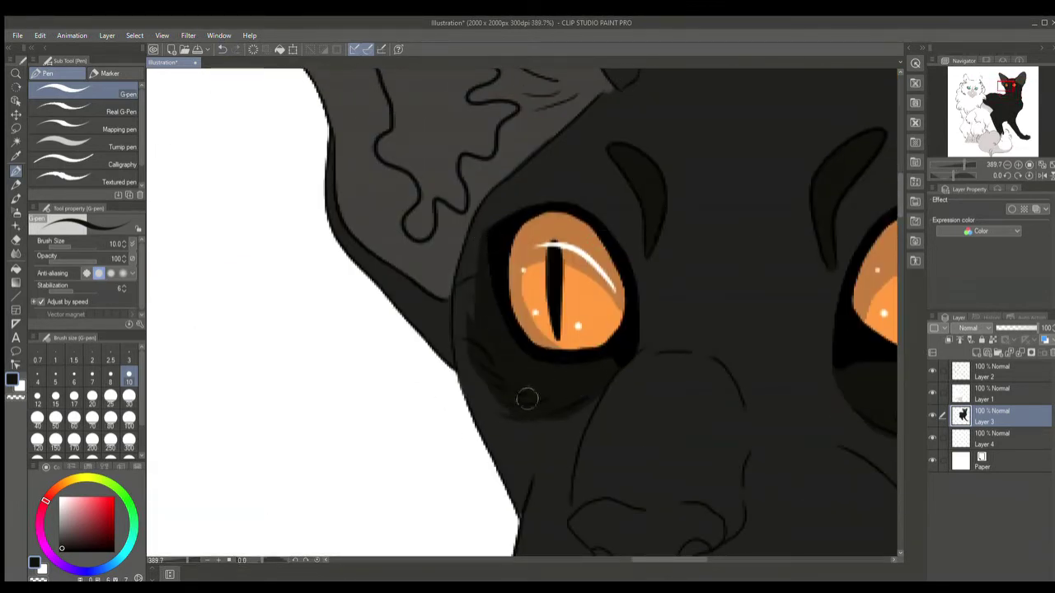
Auto-select the black cat's fur, add thin dark-grey highlight strokes across its back and chest with the G-pen at size 10, and deselect
left_click(92, 376)
scroll(298, 321, "down", 6)
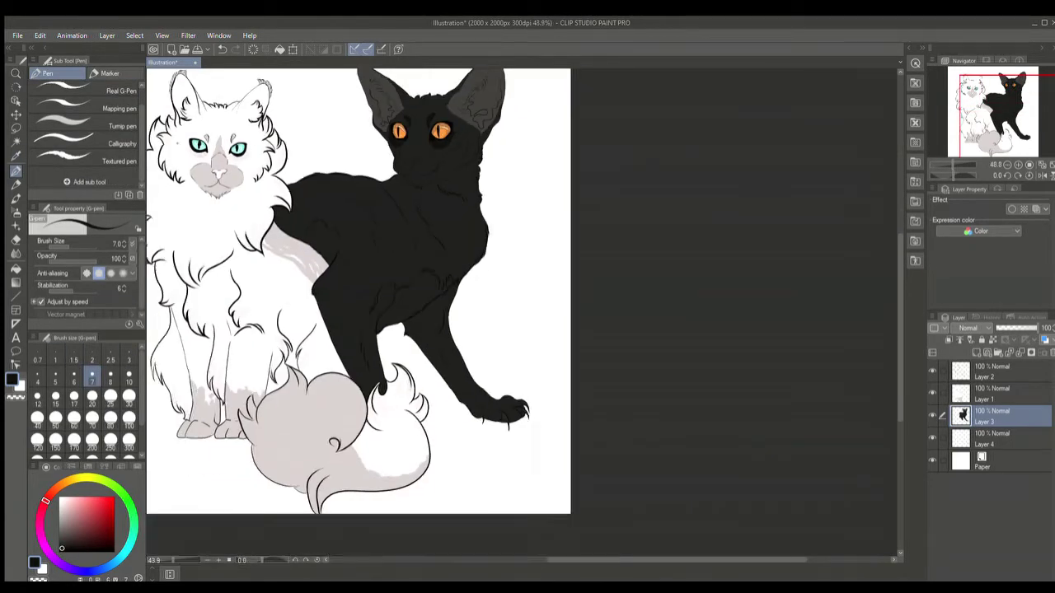
scroll(462, 164, "up", 3)
left_click(581, 338, "alt")
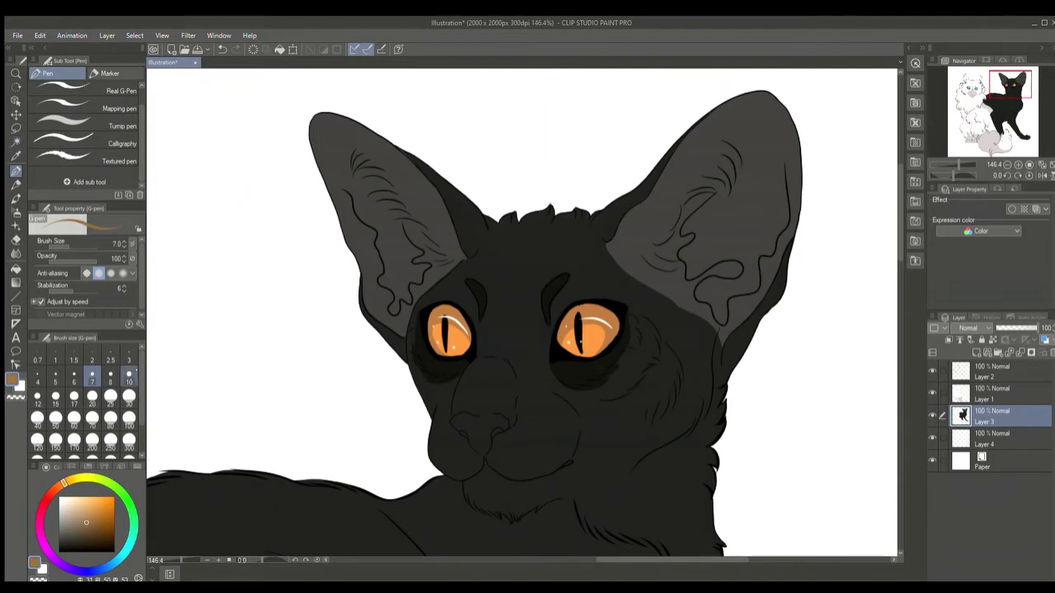
key("w")
left_click(530, 300)
key("p")
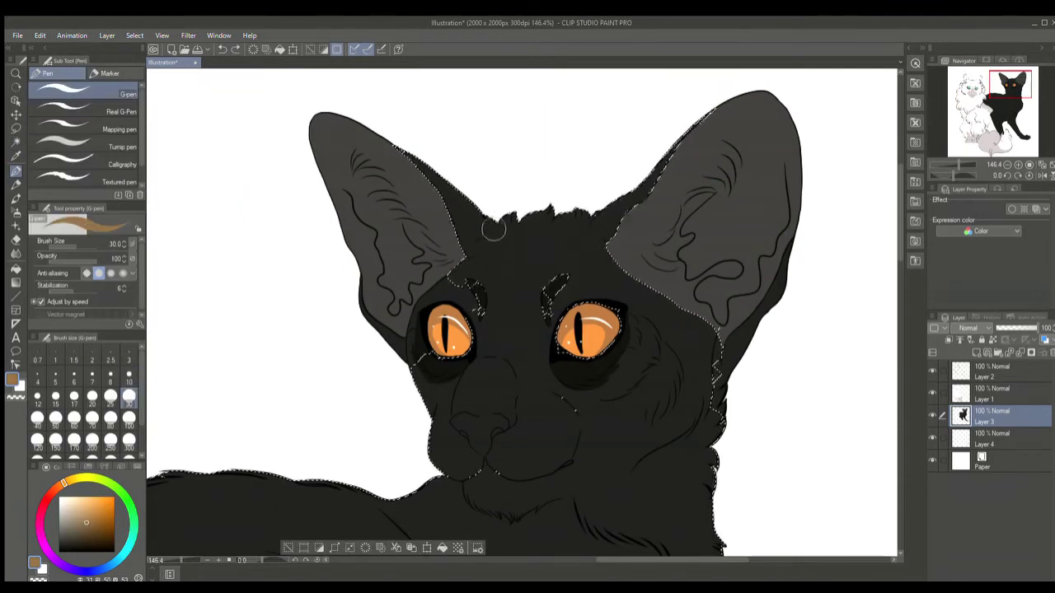
scroll(314, 421, "down", 3)
key("w")
key("x")
key("p")
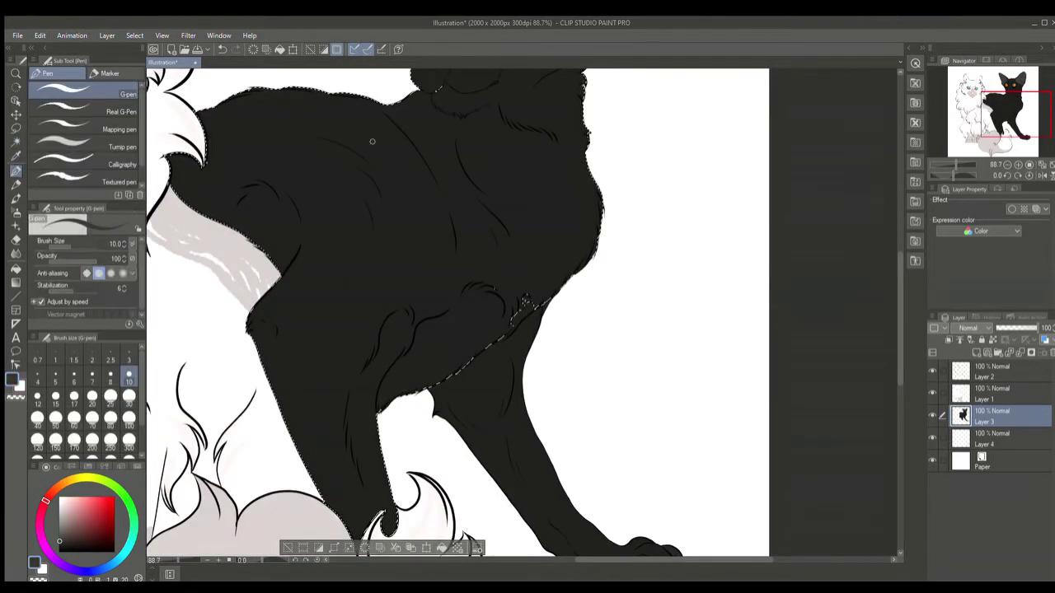
left_click_drag(458, 165, 509, 413)
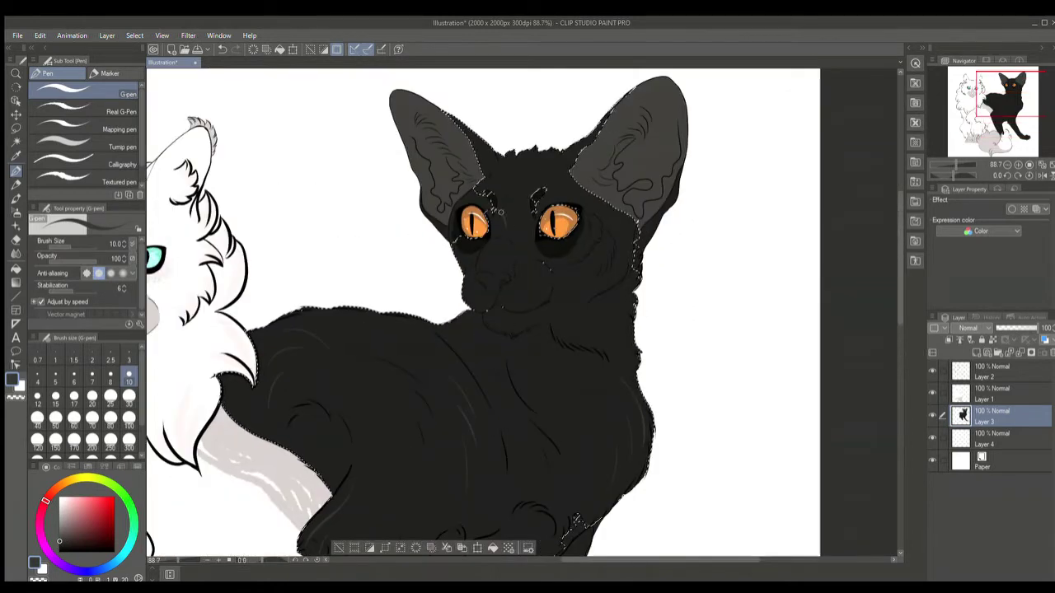
key("ctrl+d")
Add thin grey fur strokes to the black cat's face and paint its nose near-black with the G-pen at size 10
scroll(676, 148, "up", 2)
scroll(558, 509, "down", 2)
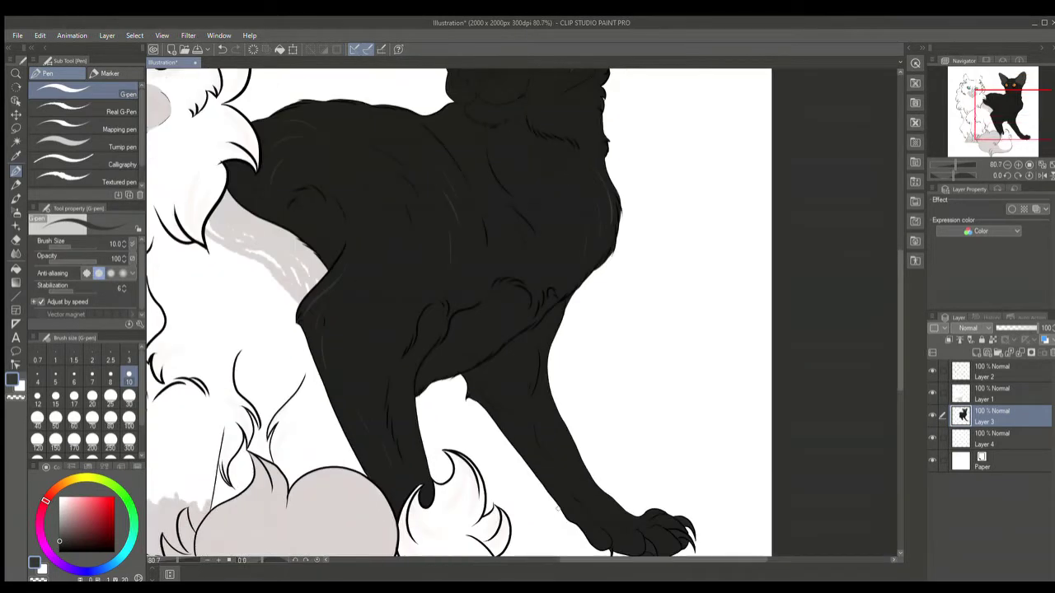
scroll(594, 473, "up", 1)
scroll(382, 431, "down", 4)
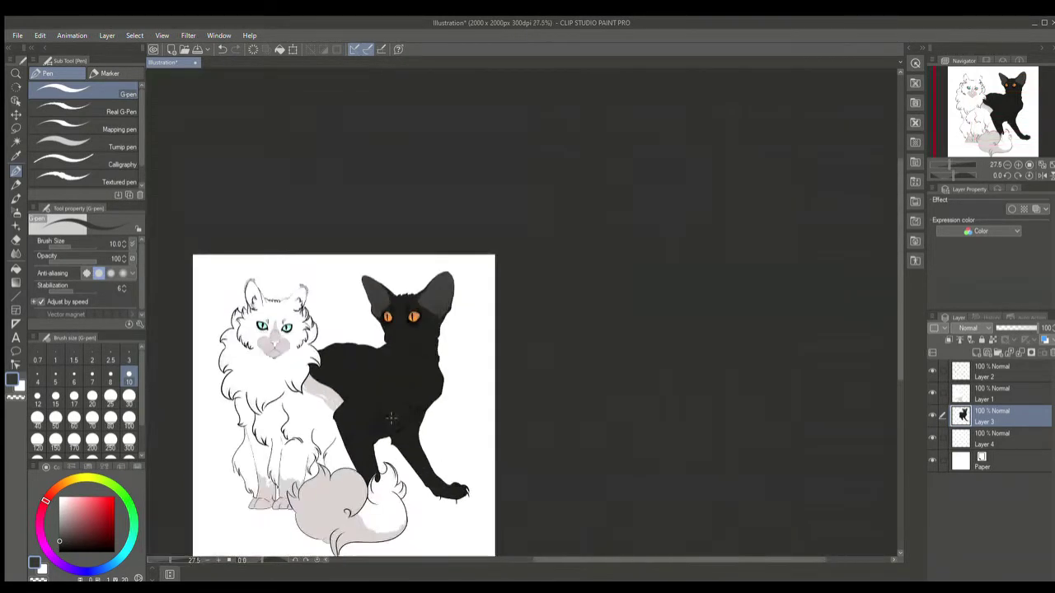
scroll(429, 247, "up", 6)
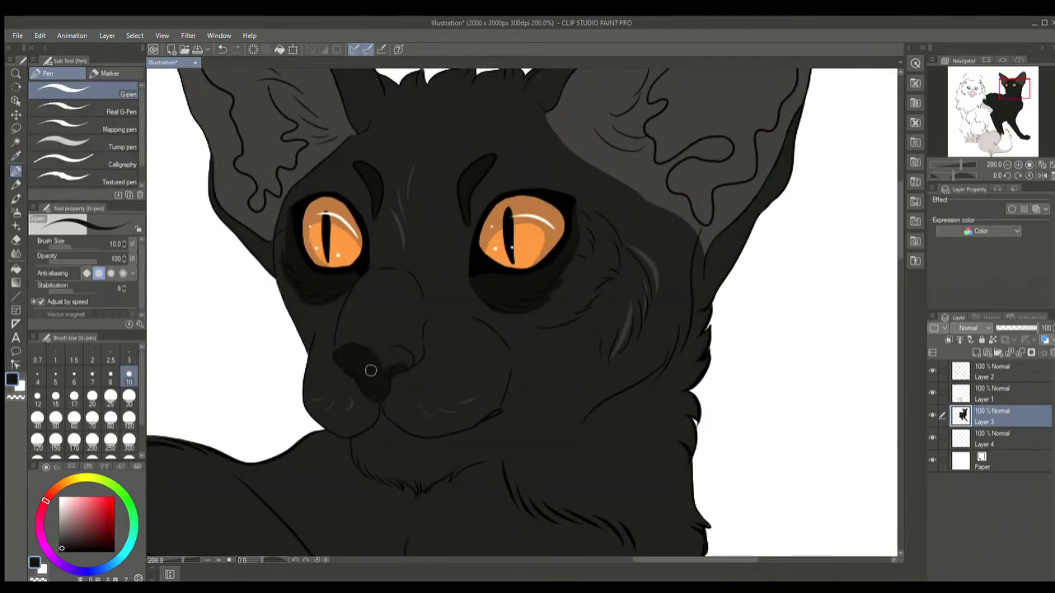
scroll(355, 420, "up", 1)
key("bracketleft")
key("bracketleft")
key("bracketleft")
key("bracketleft")
key("bracketleft")
key("bracketleft")
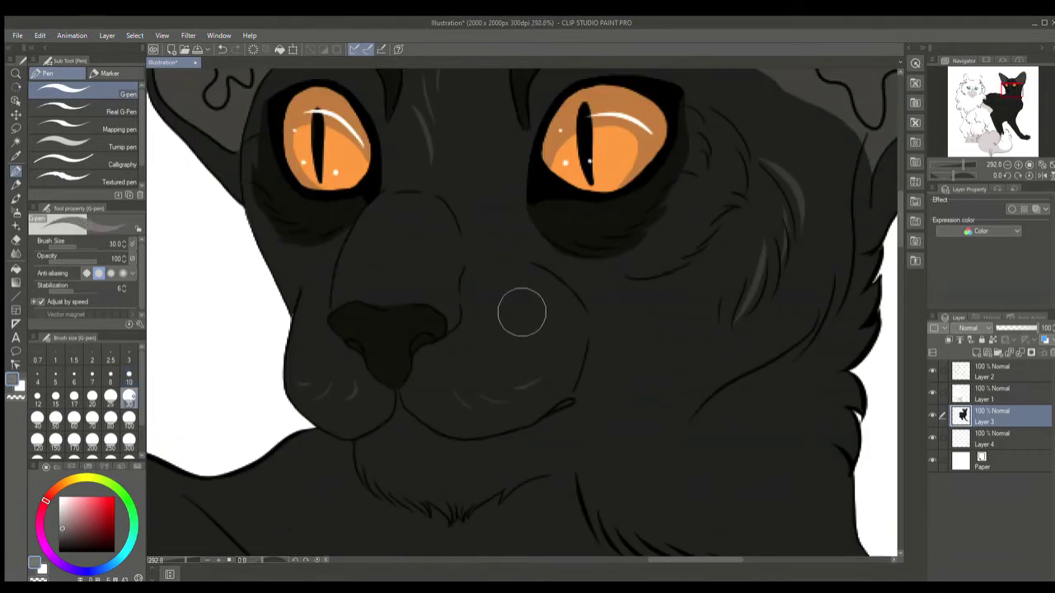
Draw small whisker spots on both cats' muzzles on Layer 2 with the G-pen at size 3
scroll(366, 286, "down", 6)
scroll(367, 286, "up", 2)
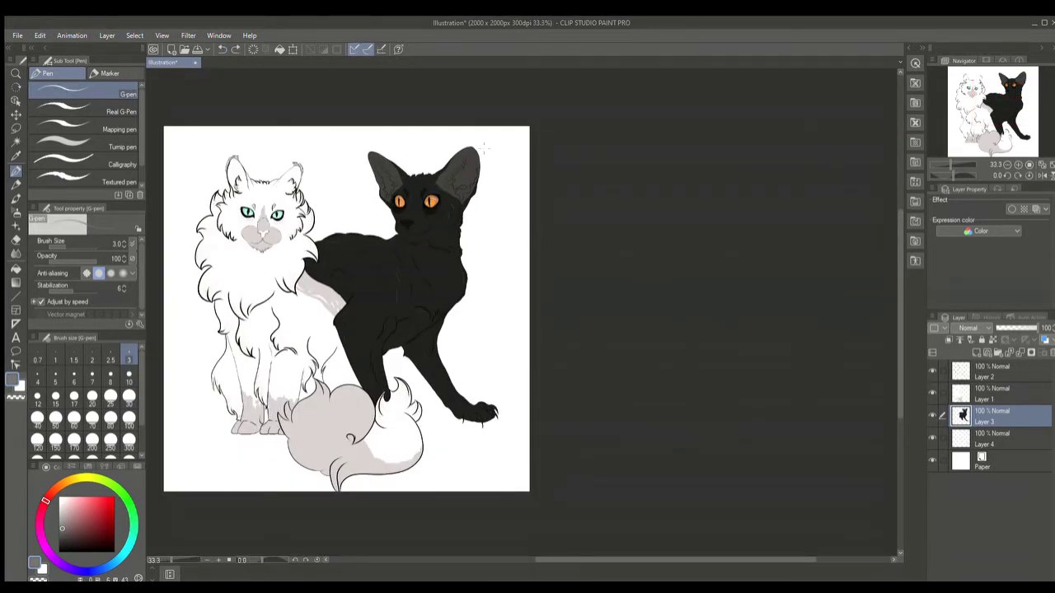
scroll(227, 239, "up", 8)
left_click(382, 230, "ctrl+shift")
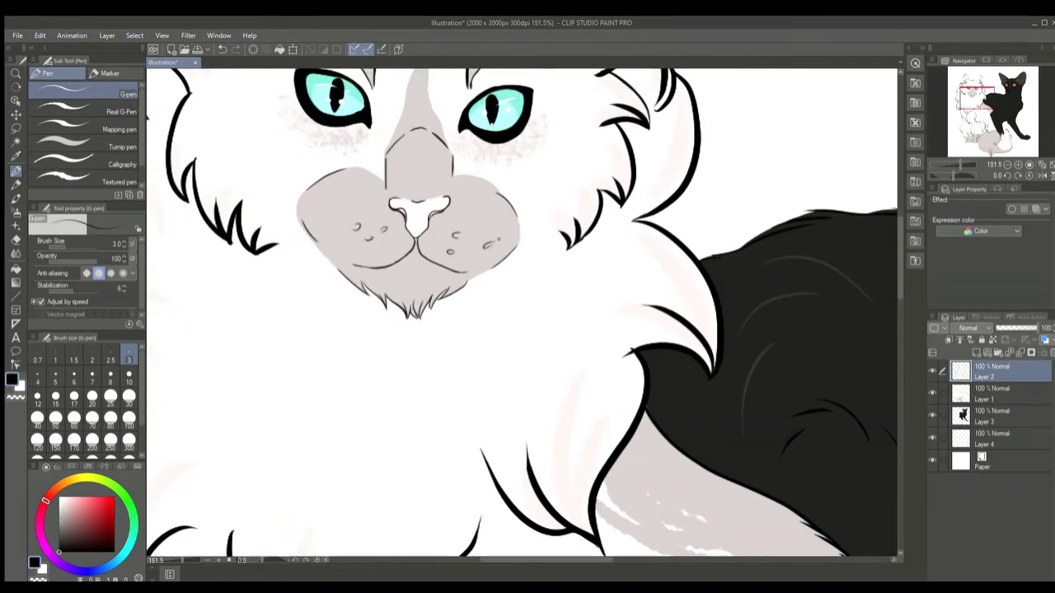
scroll(684, 398, "down", 1)
scroll(677, 247, "down", 1)
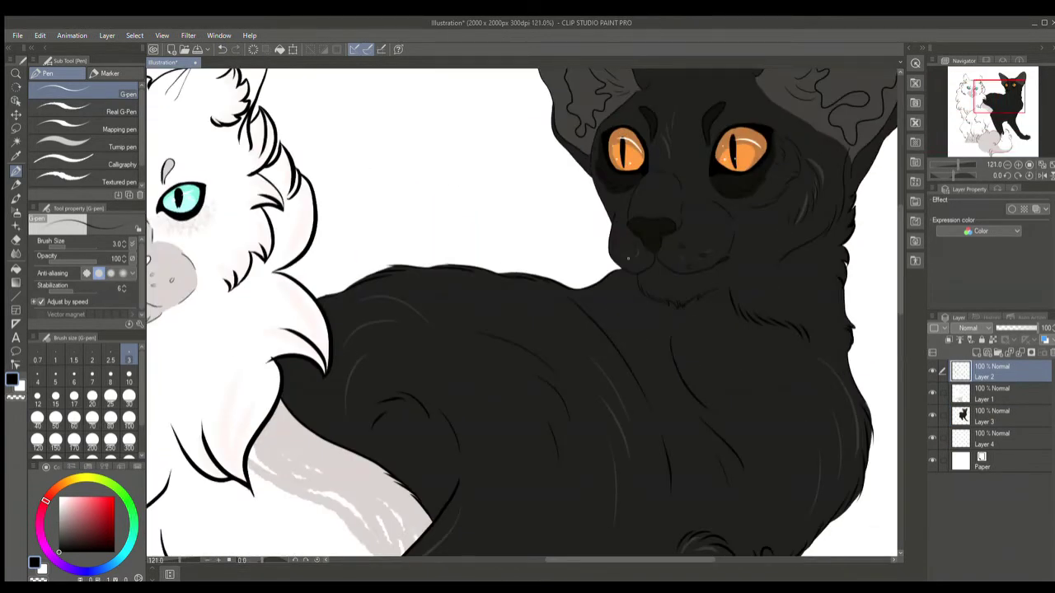
Create a new layer beneath Layer 4 and paint green ground across the lower part of the picture with the G-pen at size 300
scroll(628, 259, "down", 5)
left_click(1020, 461)
key("ctrl+shift+n")
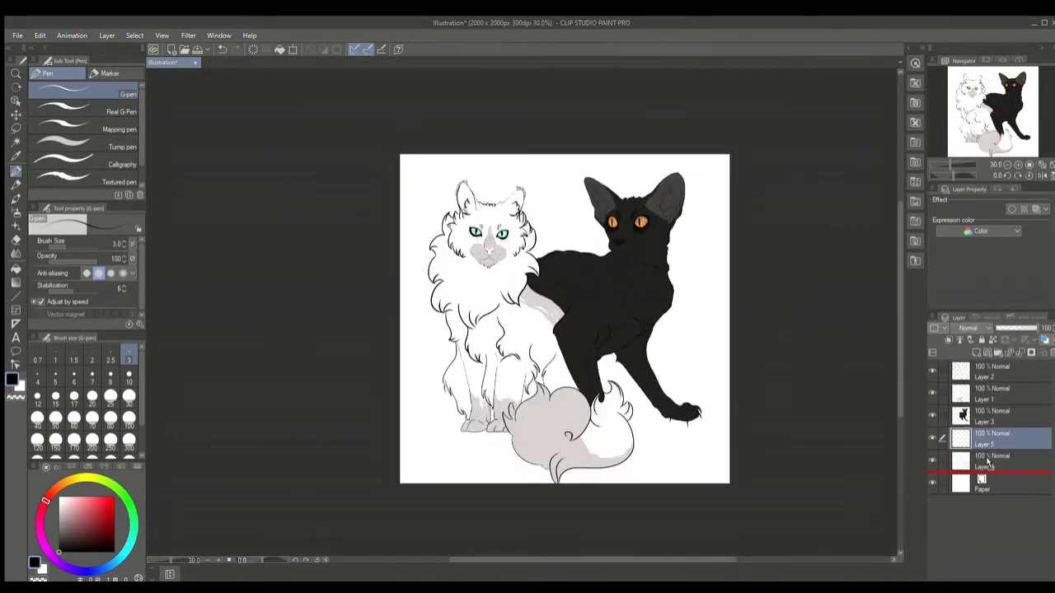
scroll(547, 306, "up", 1)
left_click(126, 498)
left_click(105, 533)
left_click(129, 448)
left_click_drag(272, 445, 783, 395)
Paint darker green shadows on the ground under both cats and add muted grass strokes near the picture's side edges
left_click(89, 539)
mouse_move(416, 433)
left_mouse_down()
mouse_move(585, 417)
mouse_move(684, 424)
left_mouse_up()
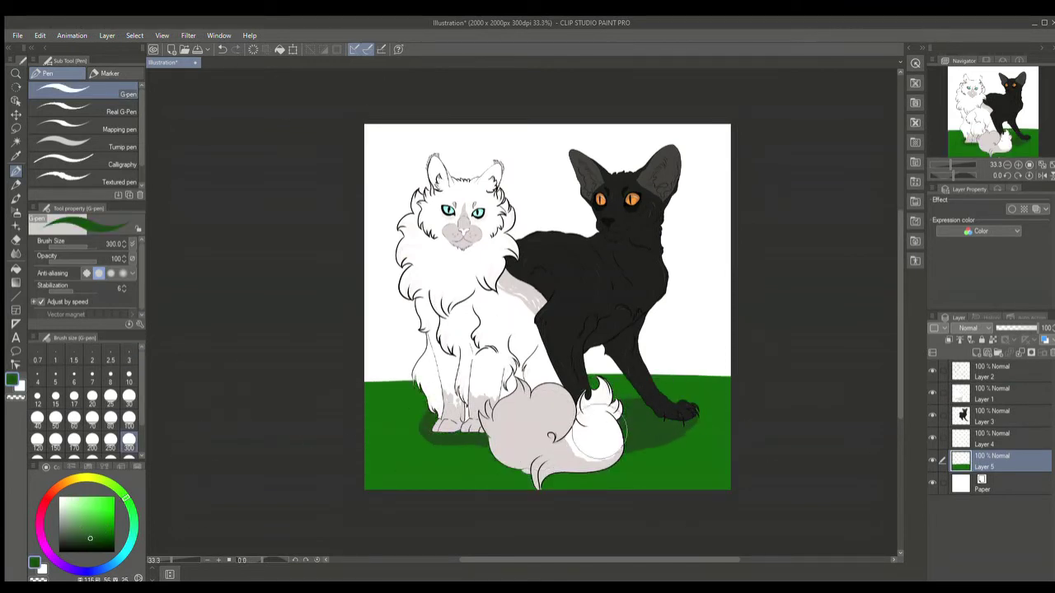
scroll(548, 282, "down", 1)
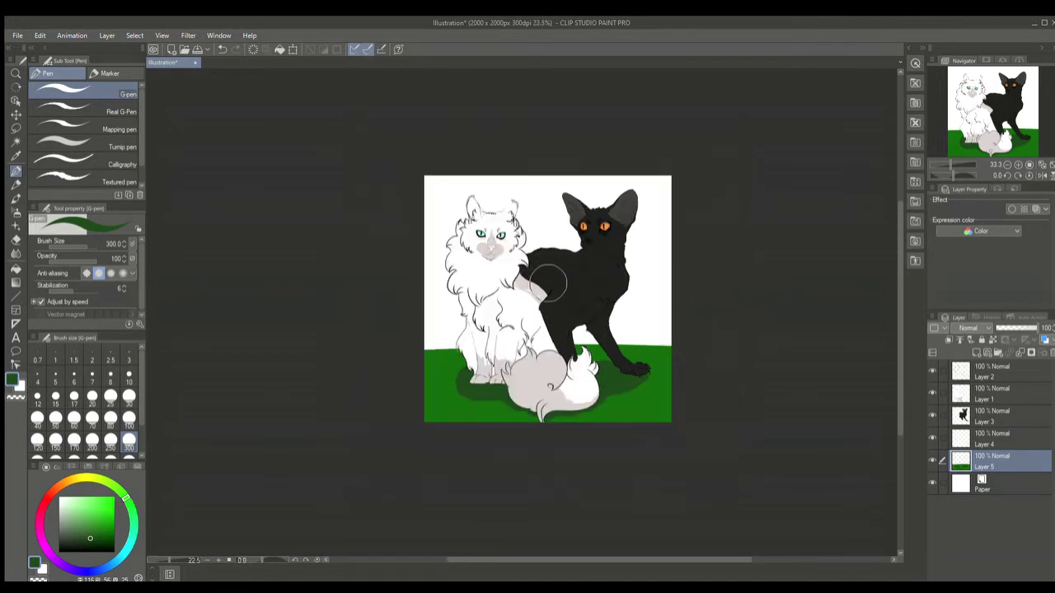
scroll(548, 282, "up", 1)
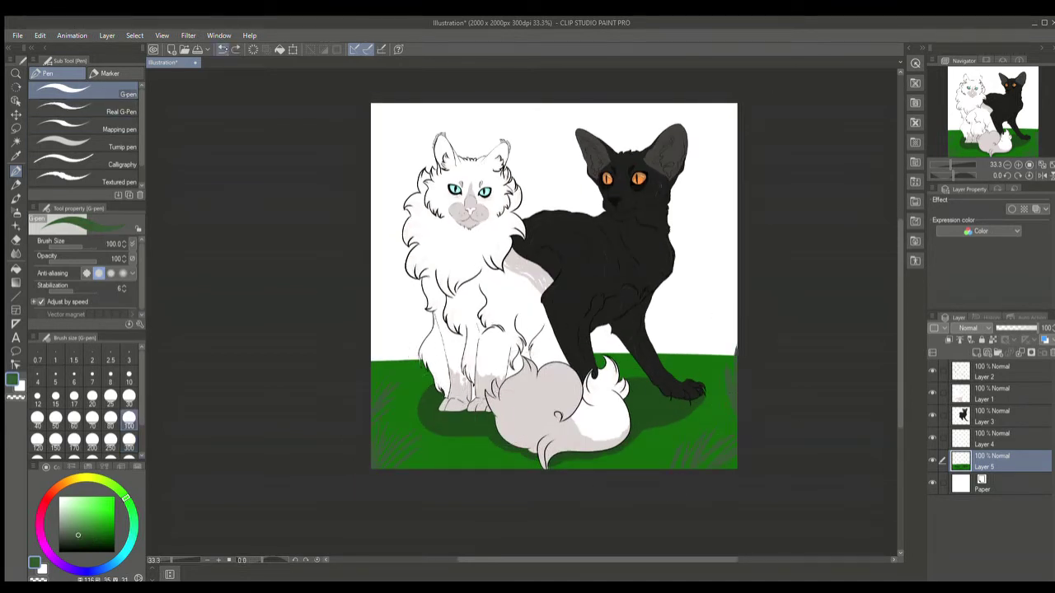
Paint four brown tree trunks behind the cats on Layer 5 with the G-pen at size 300, undoing an extra trunk
left_click(66, 483)
left_click(81, 534)
left_click(129, 447)
left_click_drag(384, 104, 404, 361)
left_click_drag(365, 240, 383, 361)
left_click_drag(484, 106, 487, 354)
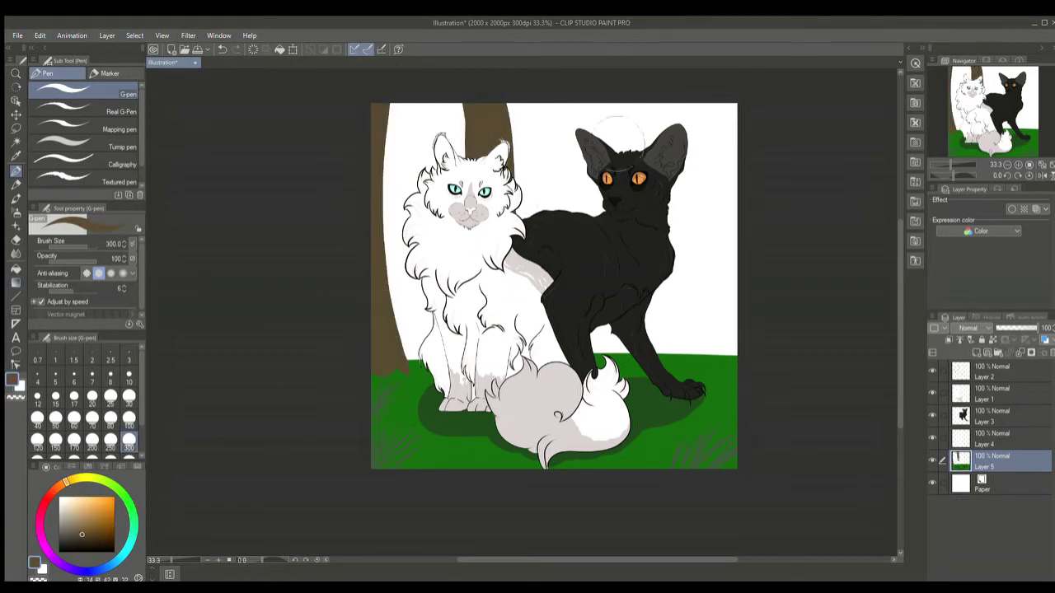
left_click_drag(587, 106, 589, 354)
left_click_drag(726, 104, 727, 354)
left_click_drag(412, 107, 412, 351)
left_click(222, 48)
Paint green grass blades along the ground's edge and around the trunk bases on Layer 5 with the G-pen at size 30
left_click(117, 488)
left_click(83, 505)
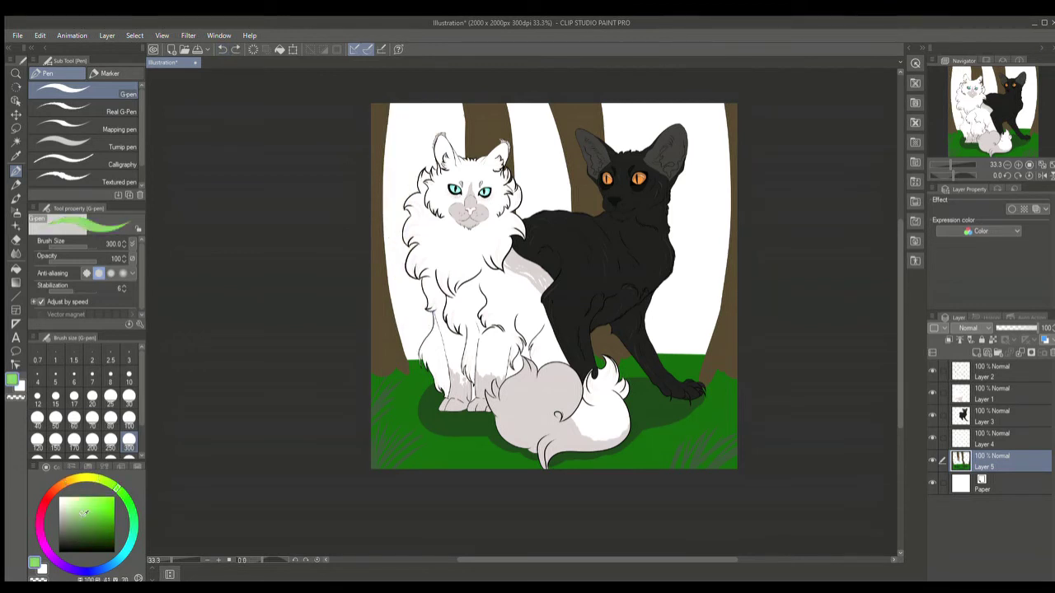
left_click(128, 397)
left_click_drag(381, 372, 376, 354)
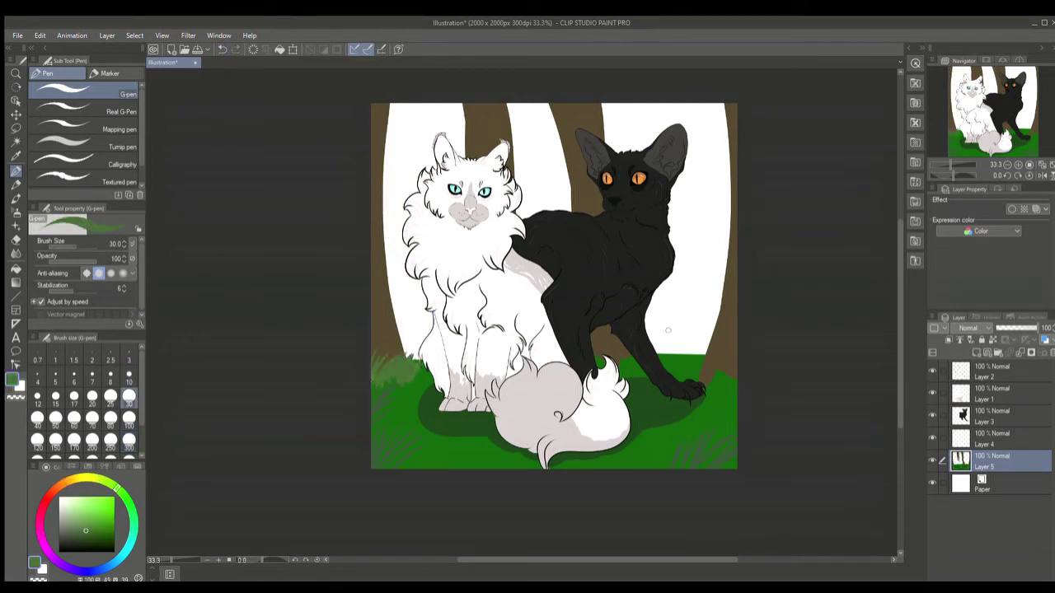
left_click_drag(725, 389, 718, 375)
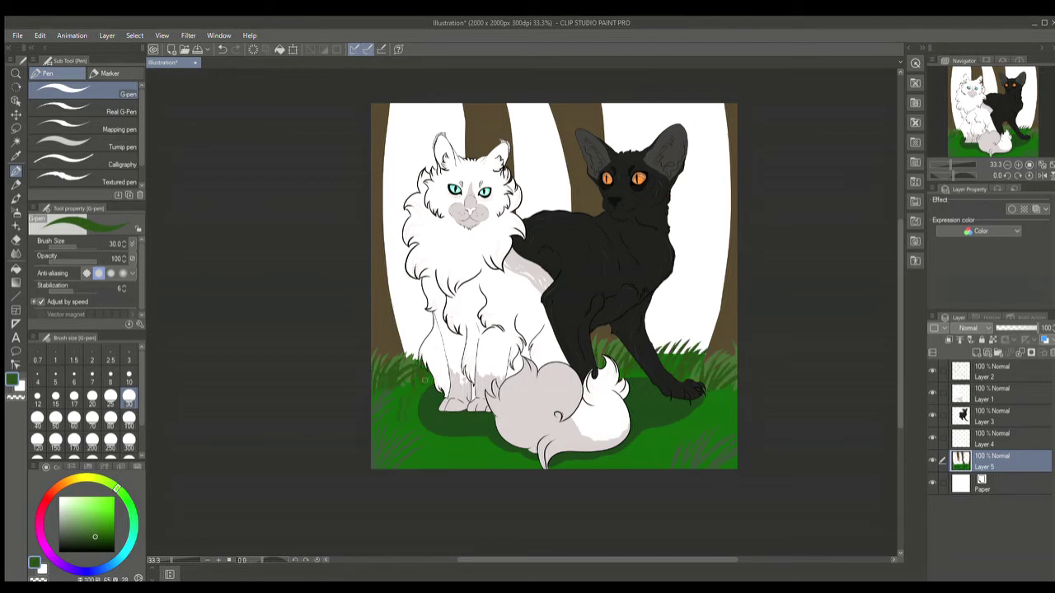
Paint long dark green grass blades in front of the cats' paws and tail on Layer 2 with the G-pen at size 100
key("alt+]")
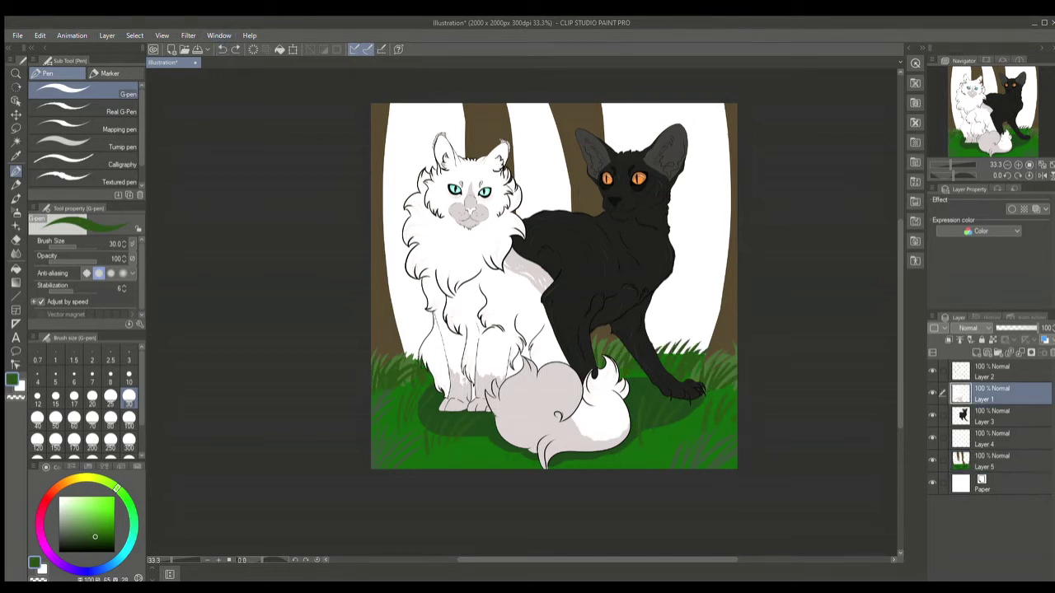
scroll(512, 463, "down", 1)
key("]")
key("]")
key("]")
key("]")
key("]")
key("]")
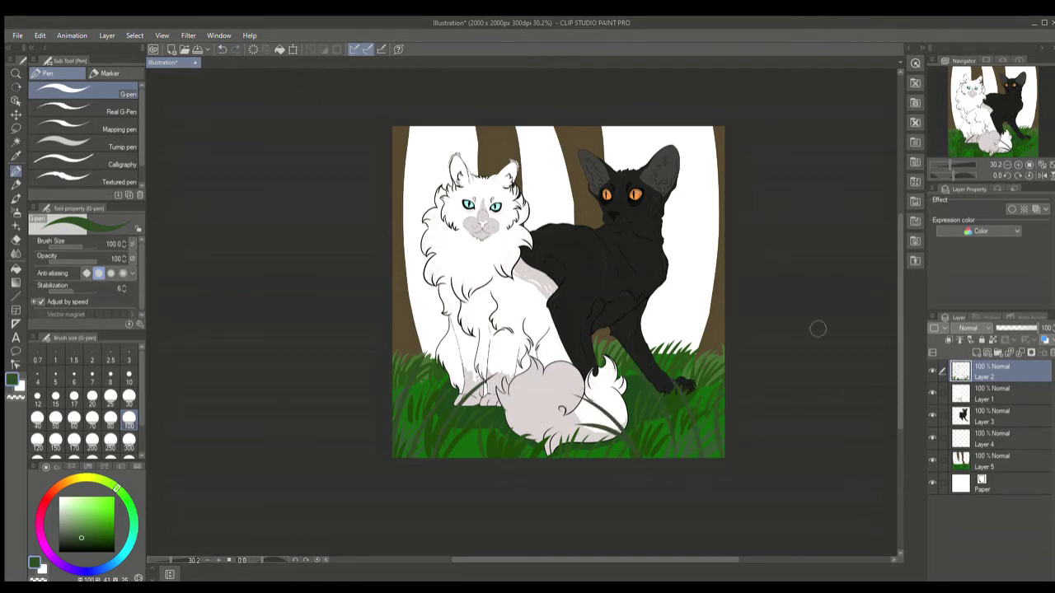
Create a new layer beneath Layer 5 and paint a dark green tree canopy behind the trunks with the G-pen at size 300
key("ctrl+shift+n")
left_click(112, 534)
key("]")
key("]")
key("]")
key("]")
key("]")
left_click_drag(416, 169, 717, 169)
left_click(725, 152, "ctrl+shift")
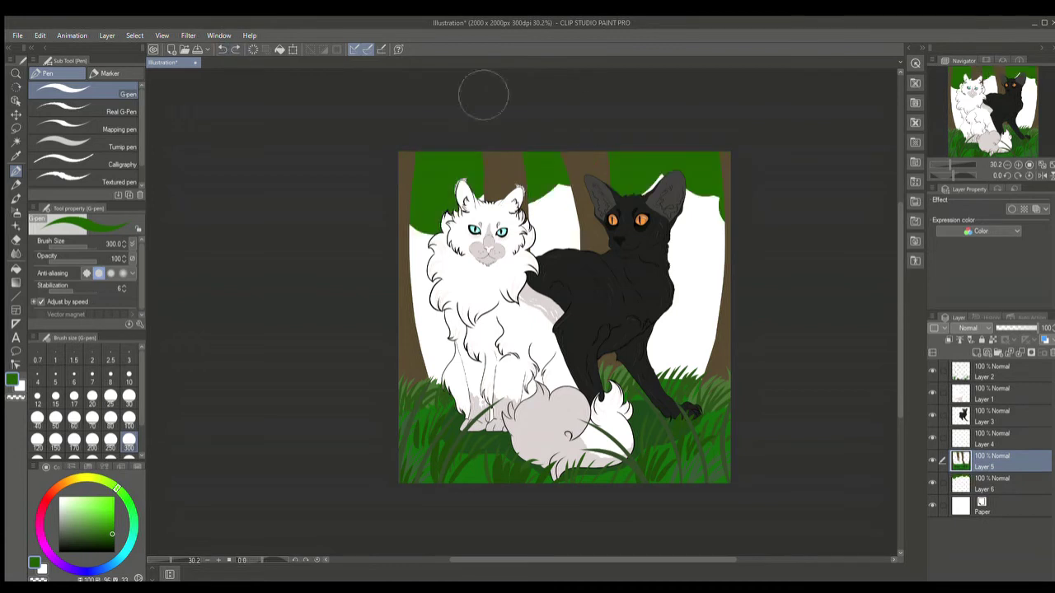
key("alt+bracketleft")
left_click_drag(546, 203, 702, 217)
Texture the canopy with the airbrush and paint green foliage over it and the upper trunks, using the Leaves brush at size 300
key("b")
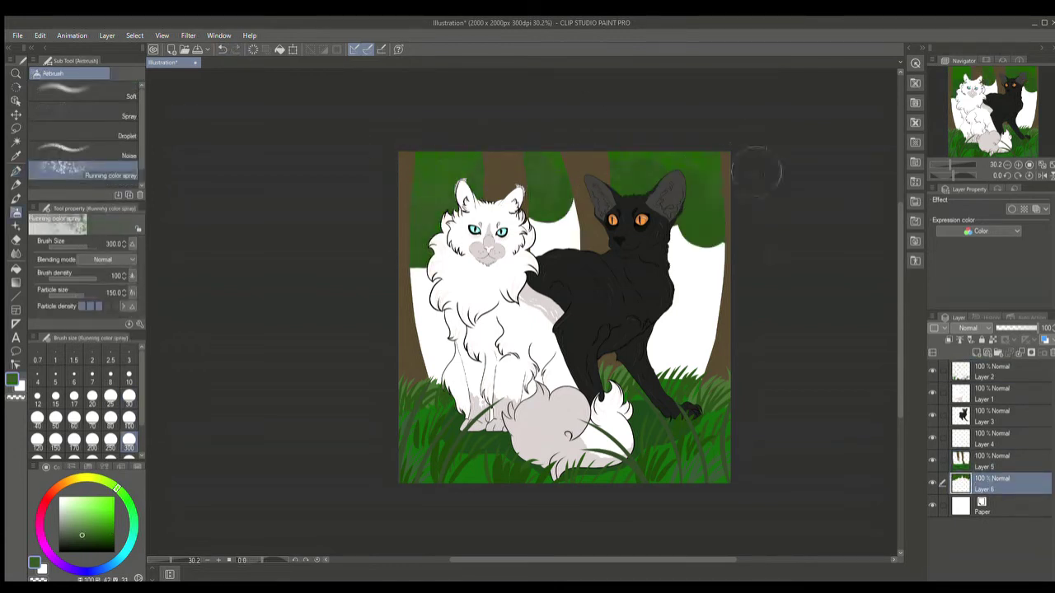
left_click(83, 115)
key("b")
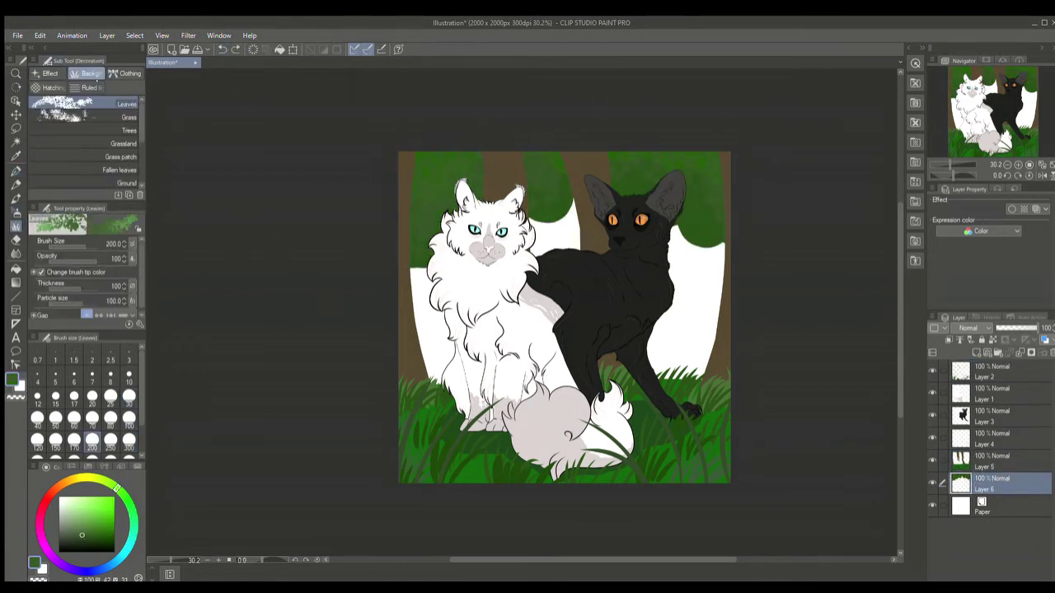
mouse_move(412, 181)
left_mouse_down()
mouse_move(751, 172)
mouse_move(604, 168)
left_mouse_up()
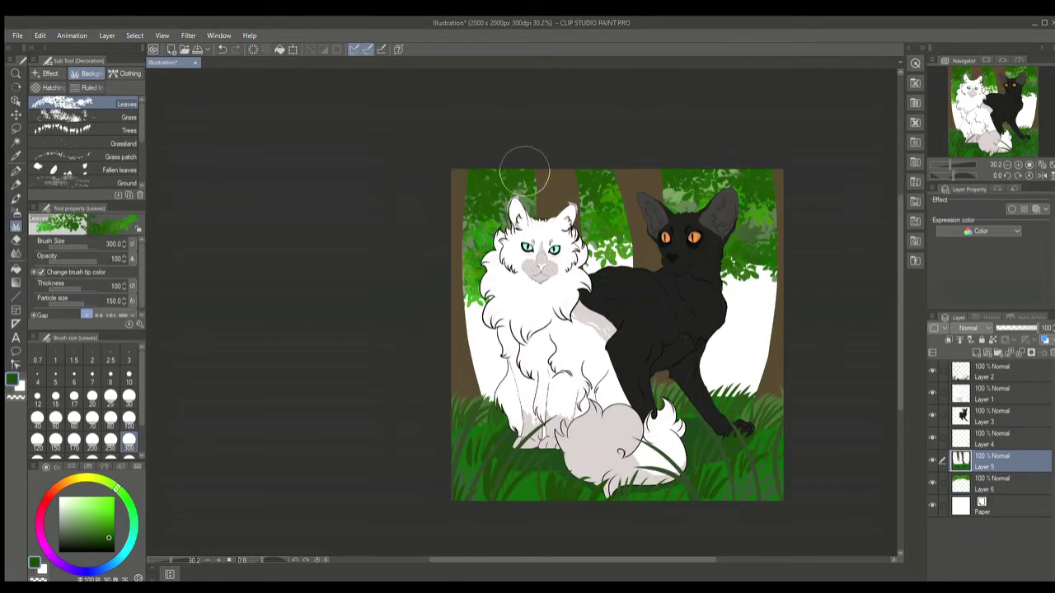
mouse_move(525, 171)
left_mouse_down()
mouse_move(624, 170)
mouse_move(820, 141)
left_mouse_up()
Sample the trunk brown and draw vertical bark lines on the tree trunks with the G-pen
key("i")
left_click(456, 334)
key("p")
left_click_drag(459, 284, 458, 367)
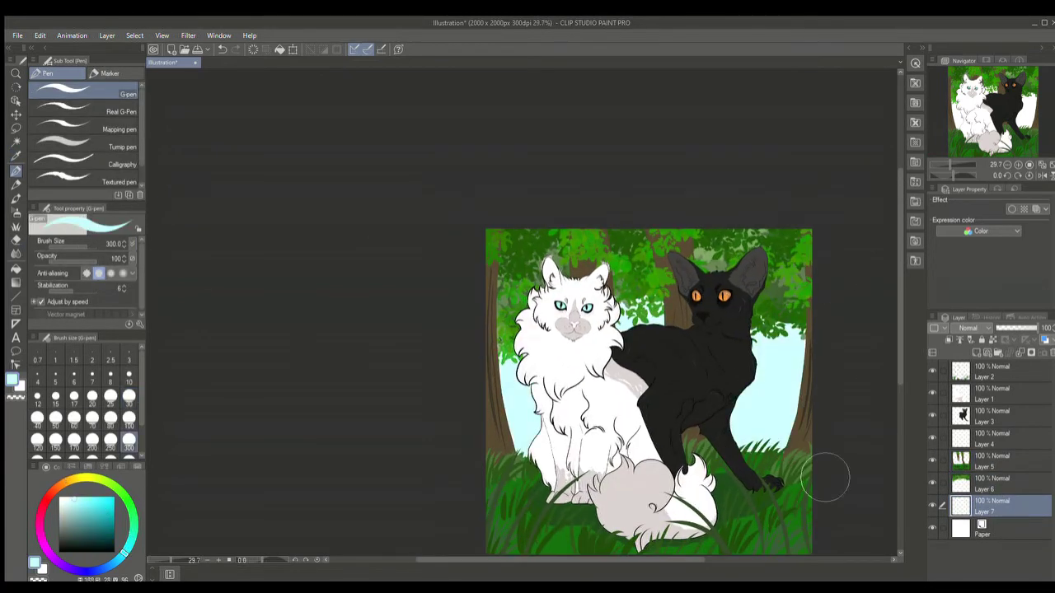
Undo the pale blue sky and fill the gaps behind the cats on Layer 7 with green foliage, using the Leaves brush
key("ctrl+z")
key("i")
left_click(775, 272)
key("b")
mouse_move(519, 437)
left_mouse_down()
mouse_move(758, 313)
mouse_move(758, 412)
mouse_move(783, 379)
mouse_move(735, 440)
left_mouse_up()
Paint orange-brown tree shapes over the green foliage on Layer 7, using the Trees brush enlarged to at least size 1000
left_click(61, 129)
key("bracketright")
key("bracketright")
key("bracketright")
key("bracketright")
key("bracketright")
key("bracketright")
key("bracketright")
key("bracketright")
key("bracketright")
key("bracketright")
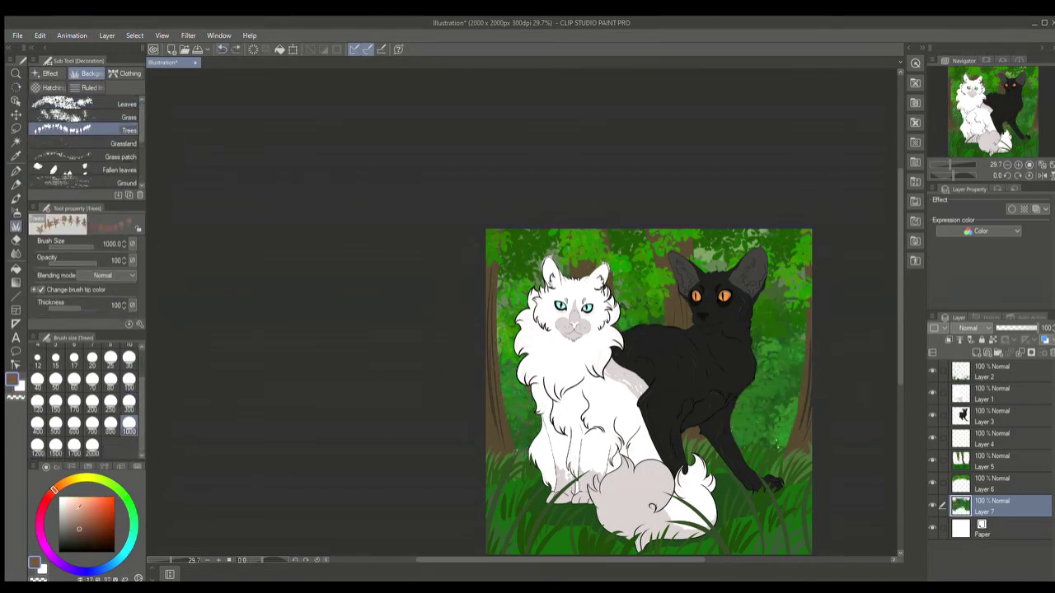
left_click(503, 362, "alt")
mouse_move(540, 308)
left_mouse_down()
mouse_move(806, 354)
mouse_move(684, 283)
left_mouse_up()
Cover the canopy on Layer 6 with brown and darker brown tree shapes, using the Trees brush at size 2000
key("alt+bracketright")
left_click_drag(530, 283, 865, 380)
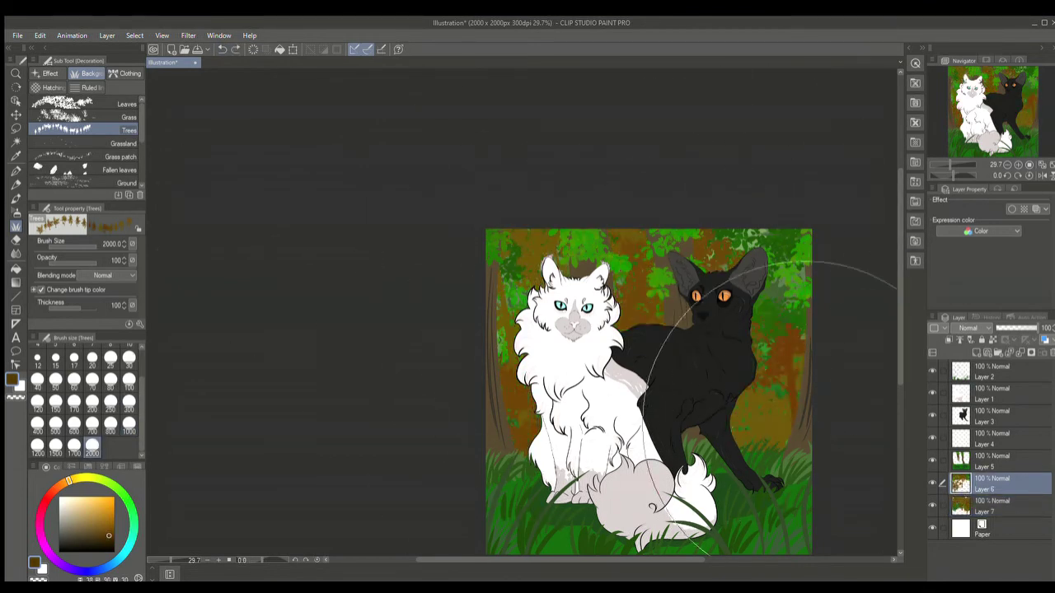
scroll(542, 311, "down", 3)
left_click(541, 311, "alt")
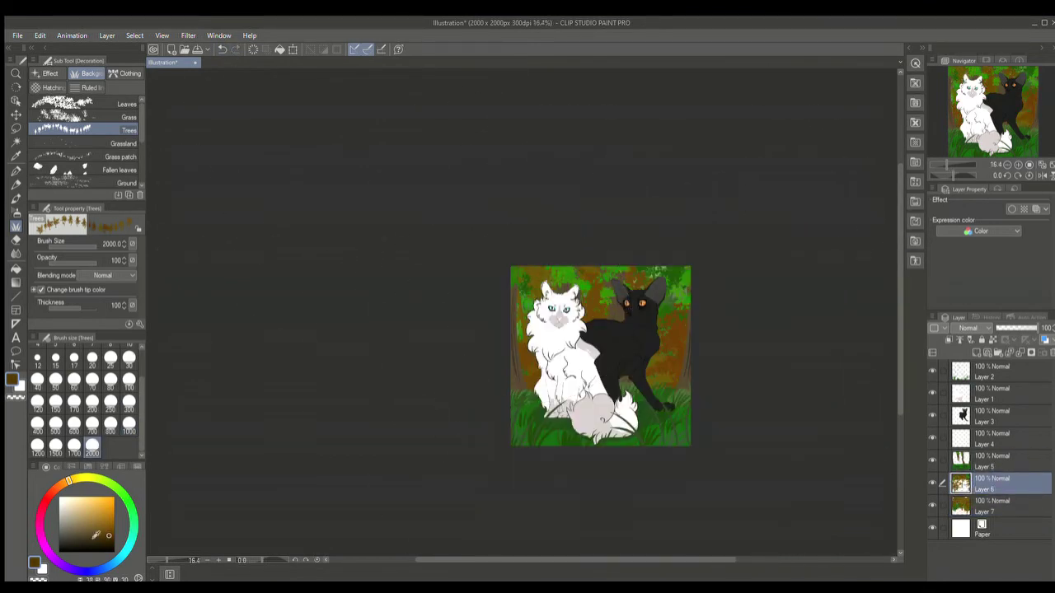
scroll(730, 448, "up", 2)
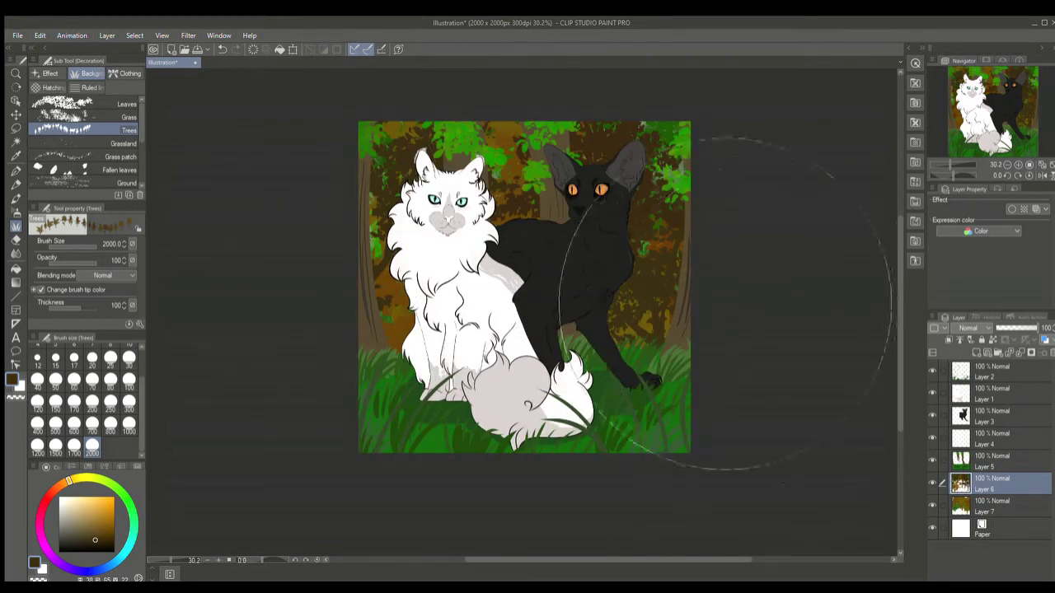
Paint green foliage across the background on Layers 6 and 5 with the Leaves brush at size 300
left_click(82, 103)
left_click(129, 402)
left_click_drag(387, 165, 684, 231)
left_click(998, 462)
left_click_drag(718, 160, 615, 239)
scroll(614, 239, "down", 2)
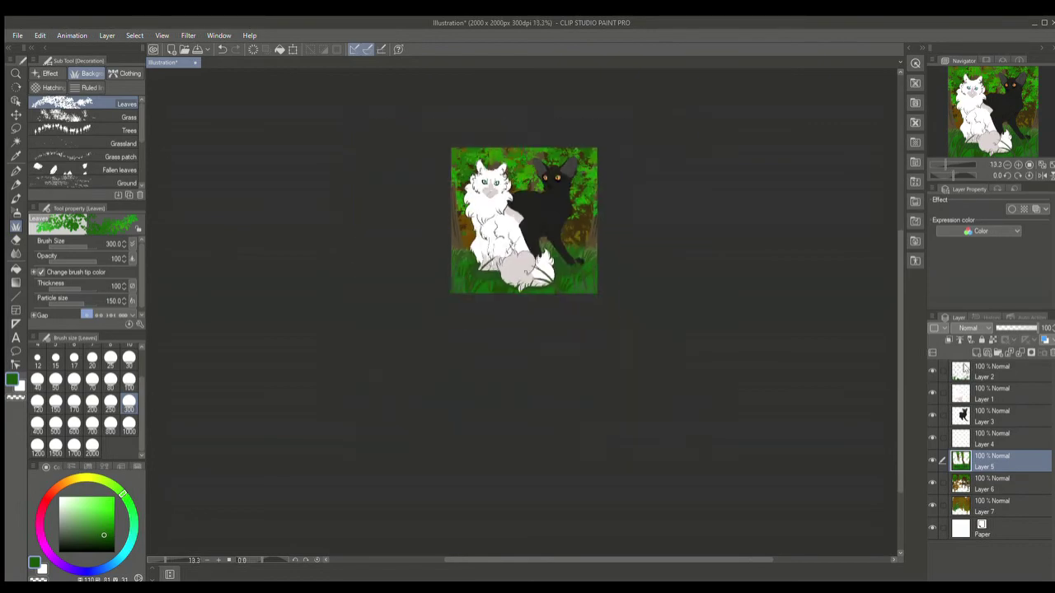
scroll(445, 214, "up", 6)
left_click(998, 394)
key("b")
left_click(82, 174)
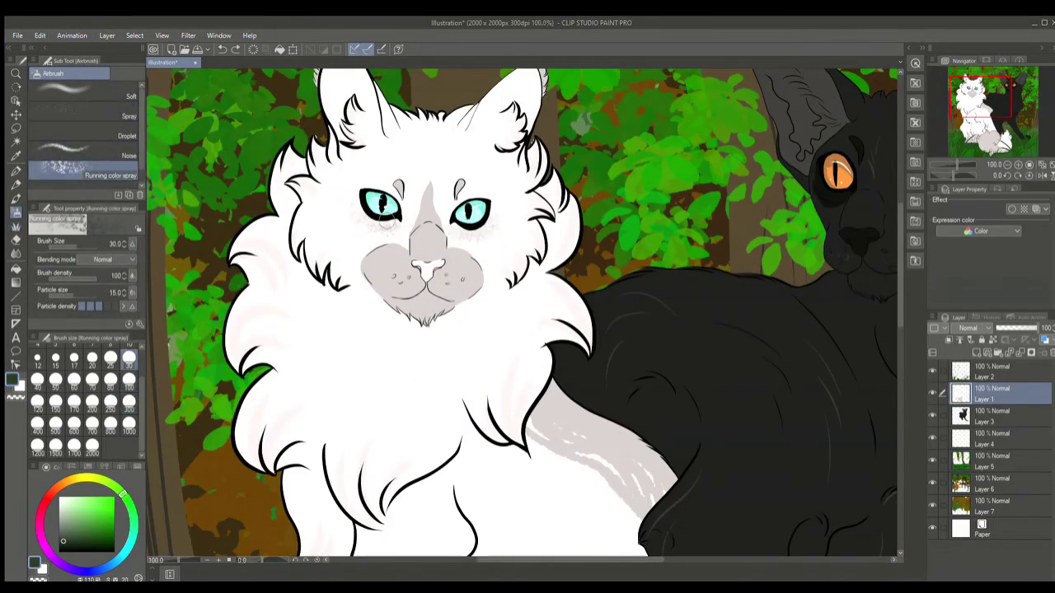
scroll(363, 231, "down", 4)
Write the artist's signature in black over the grass below the black cat's front paw on Layer 2, using the G-pen
left_click(998, 461)
scroll(593, 461, "up", 2)
key("p")
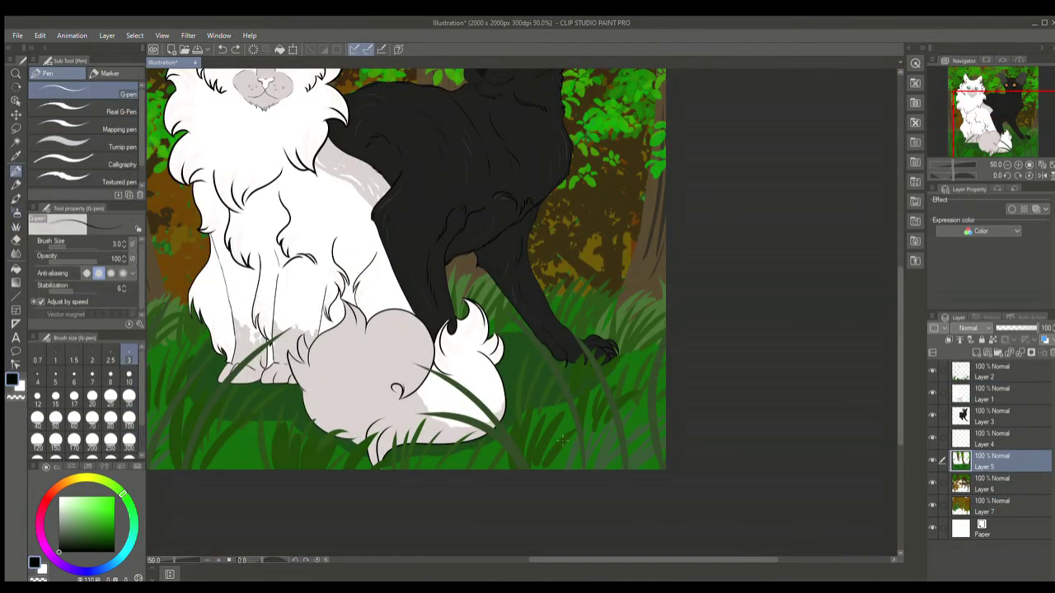
left_click(998, 371)
left_click_drag(530, 408, 513, 457)
left_click_drag(540, 396, 561, 453)
left_click_drag(561, 437, 573, 445)
left_click_drag(581, 396, 598, 453)
scroll(651, 300, "down", 3)
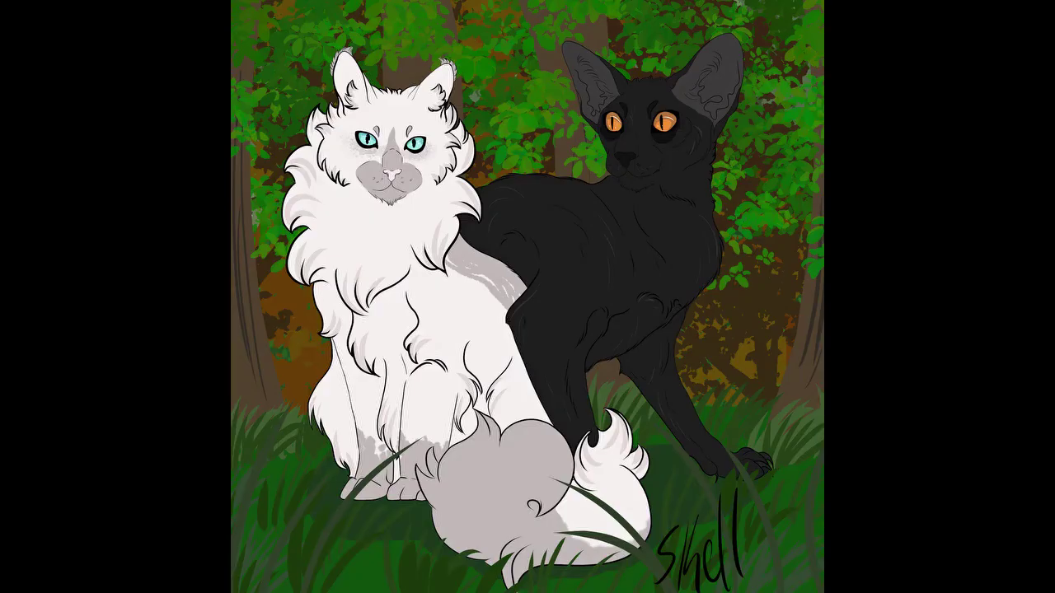